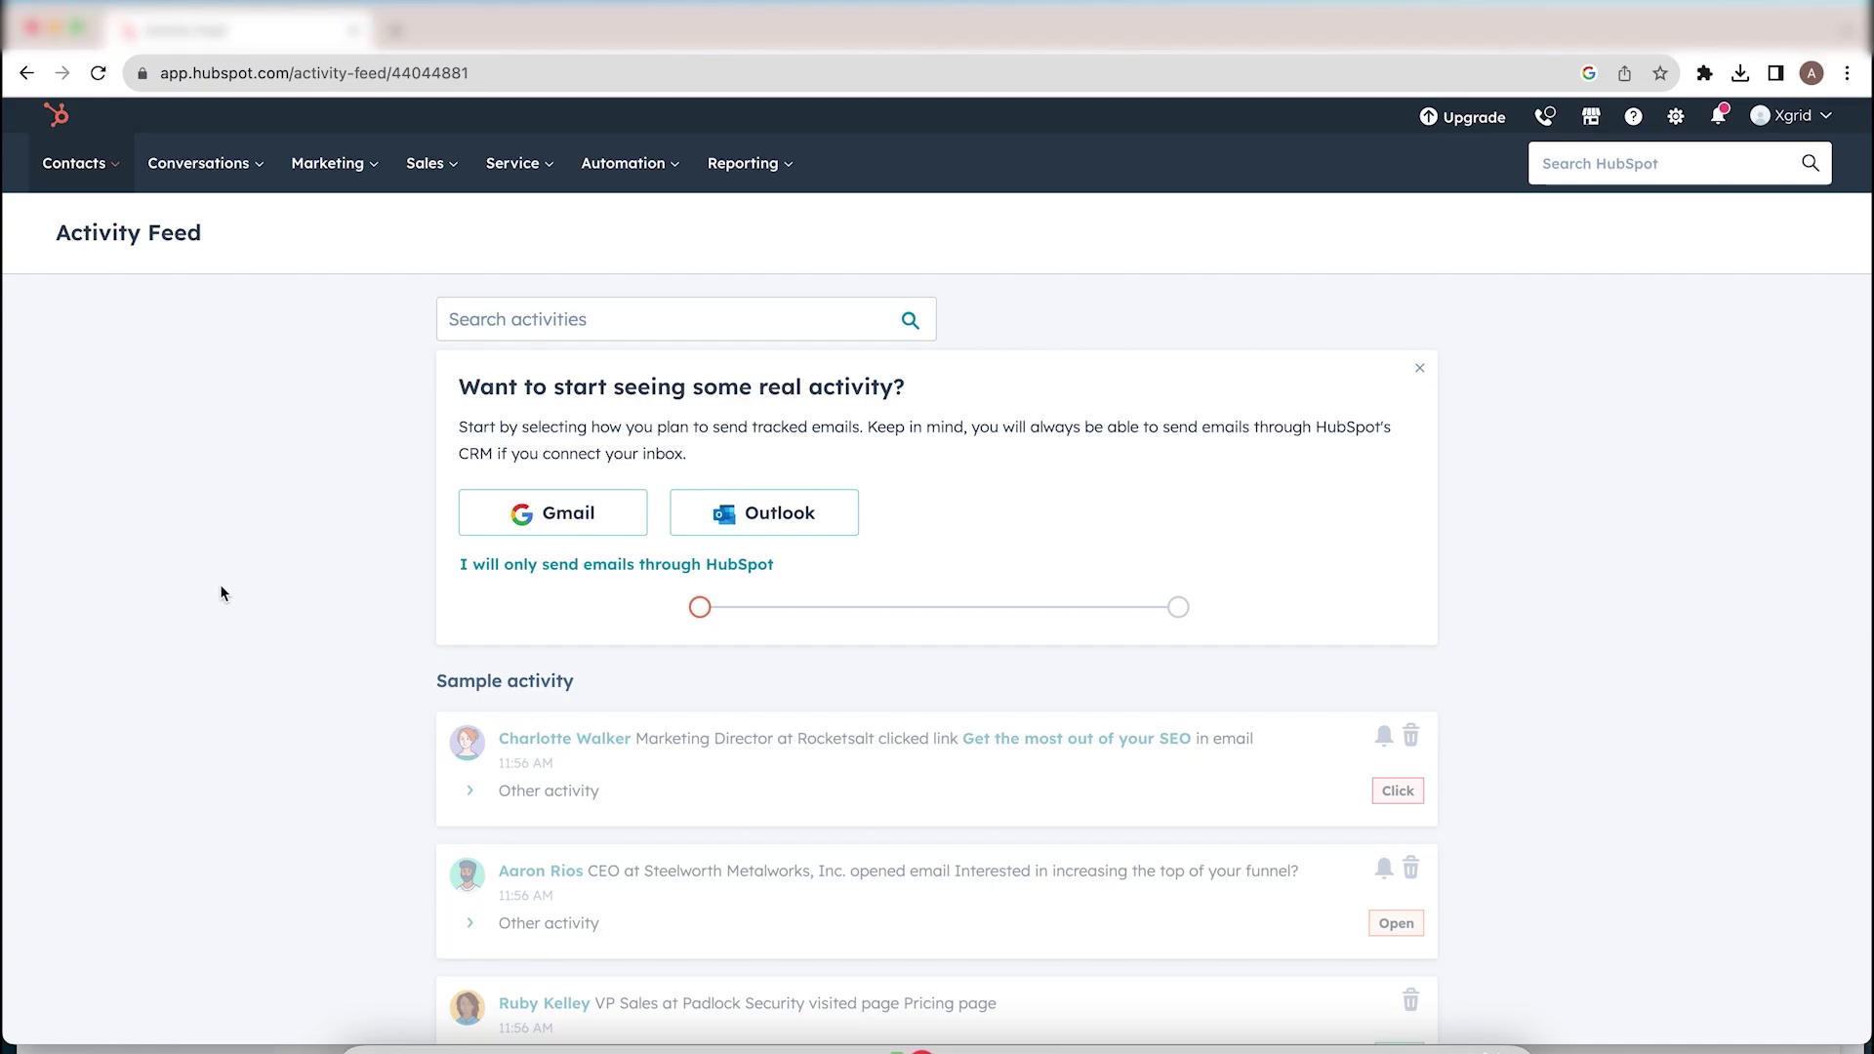
Step: Scroll down and read the Sample activity section of the Activity Feed
scroll(310, 379, "down", 2)
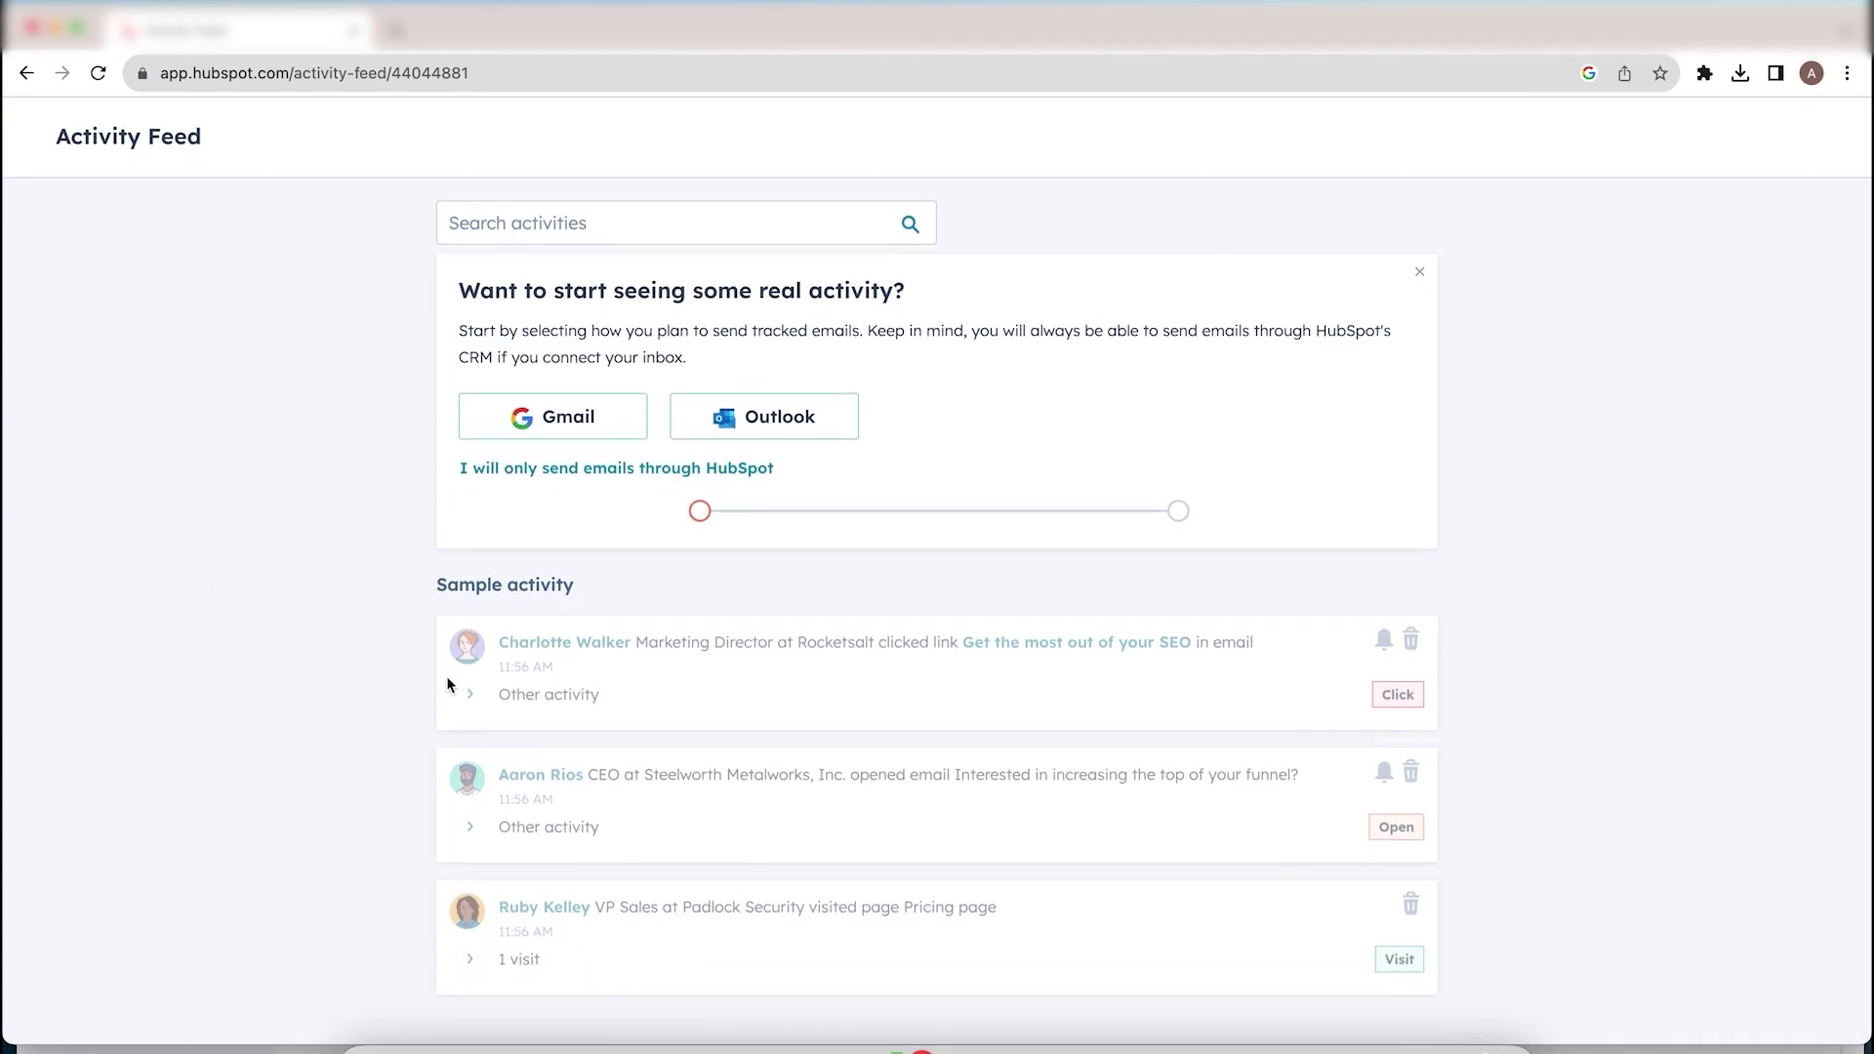
left_click_drag(439, 588, 626, 595)
left_click(626, 598)
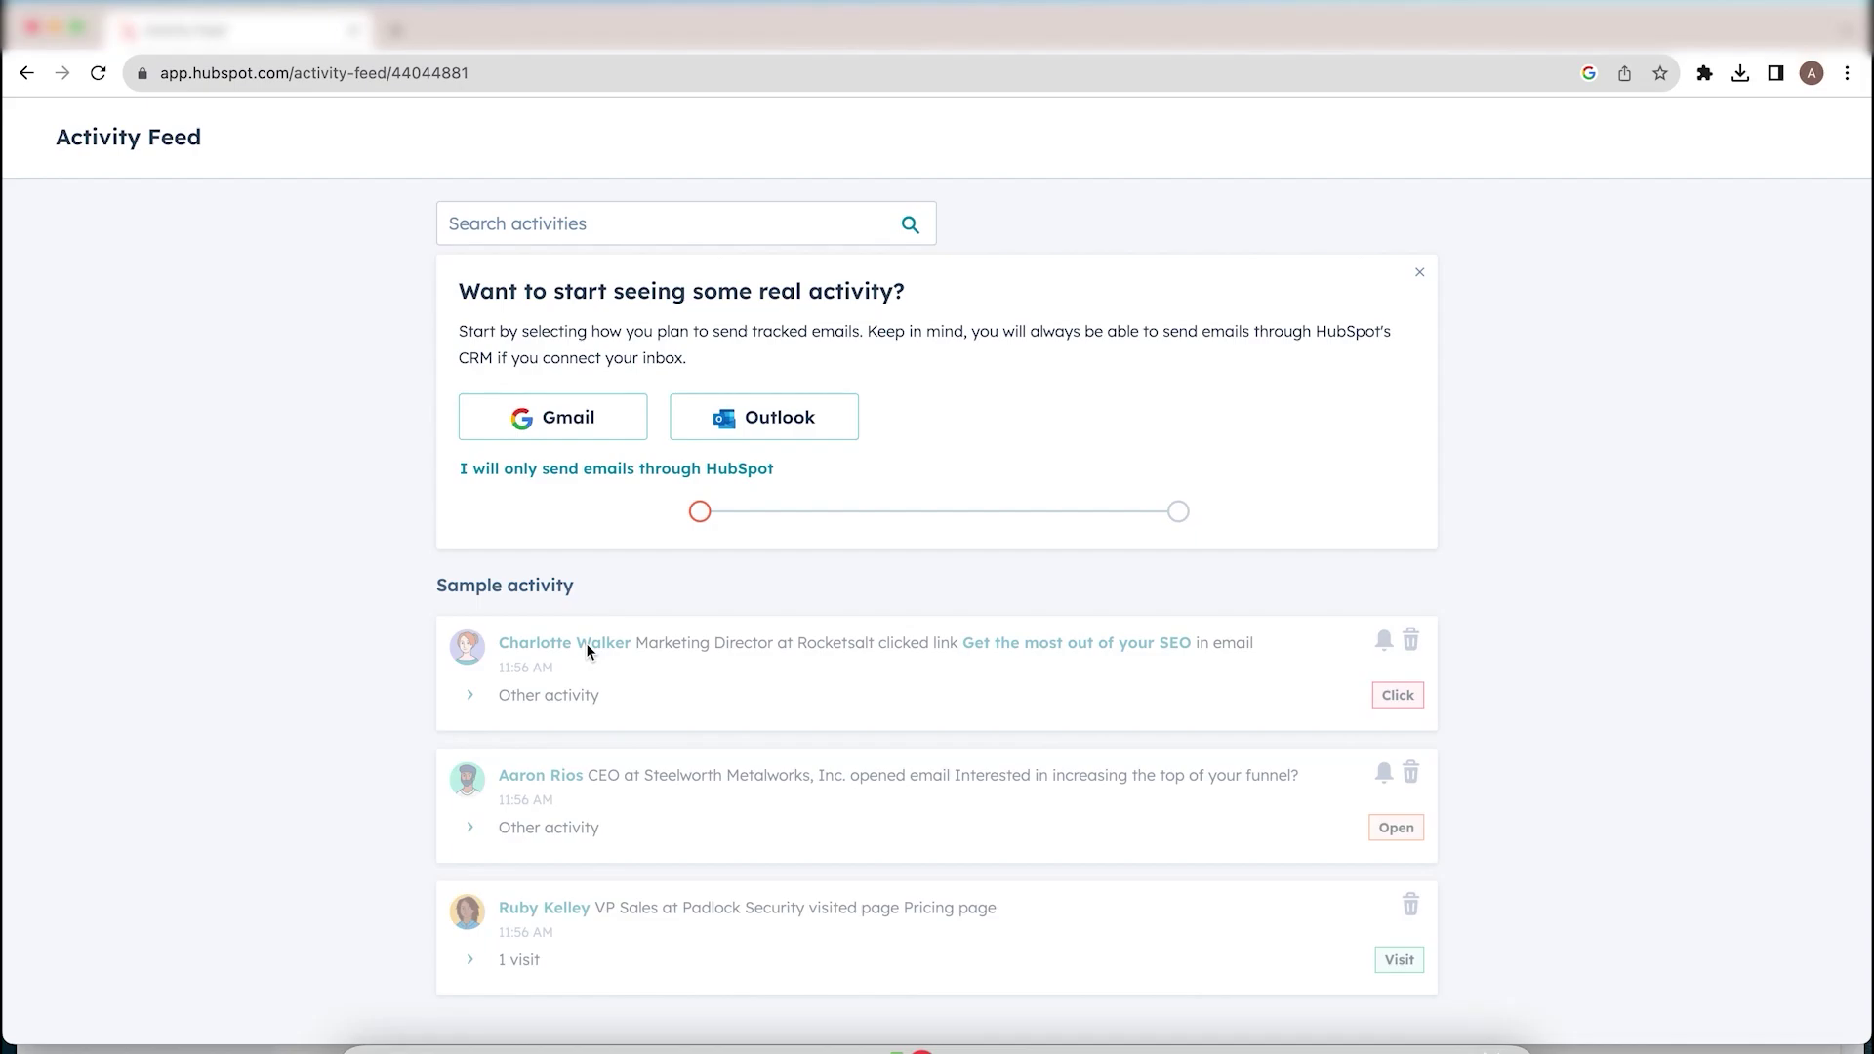
left_click(762, 655)
left_click_drag(797, 647, 855, 645)
Step: Choose sending only through HubSpot and open the sample contact's tracked-email panel
scroll(671, 908, "up", 1)
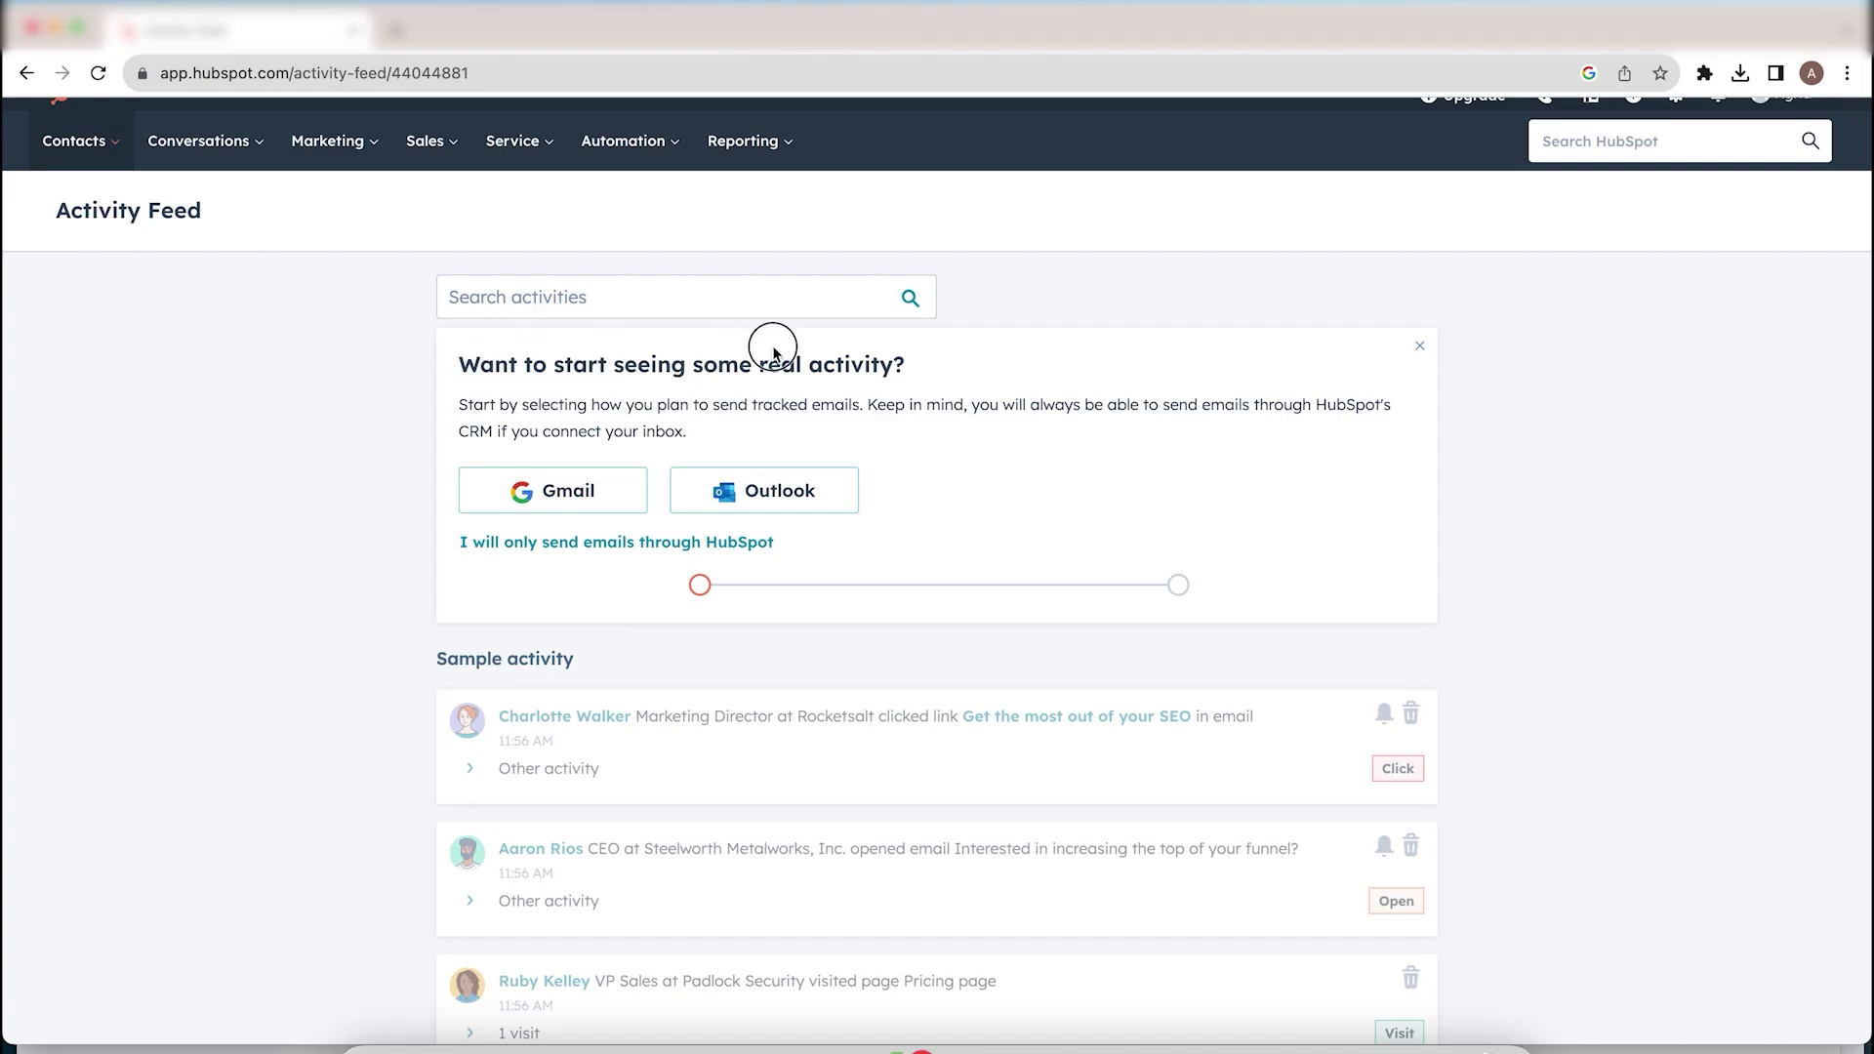
triple_click(907, 366)
left_click(908, 365)
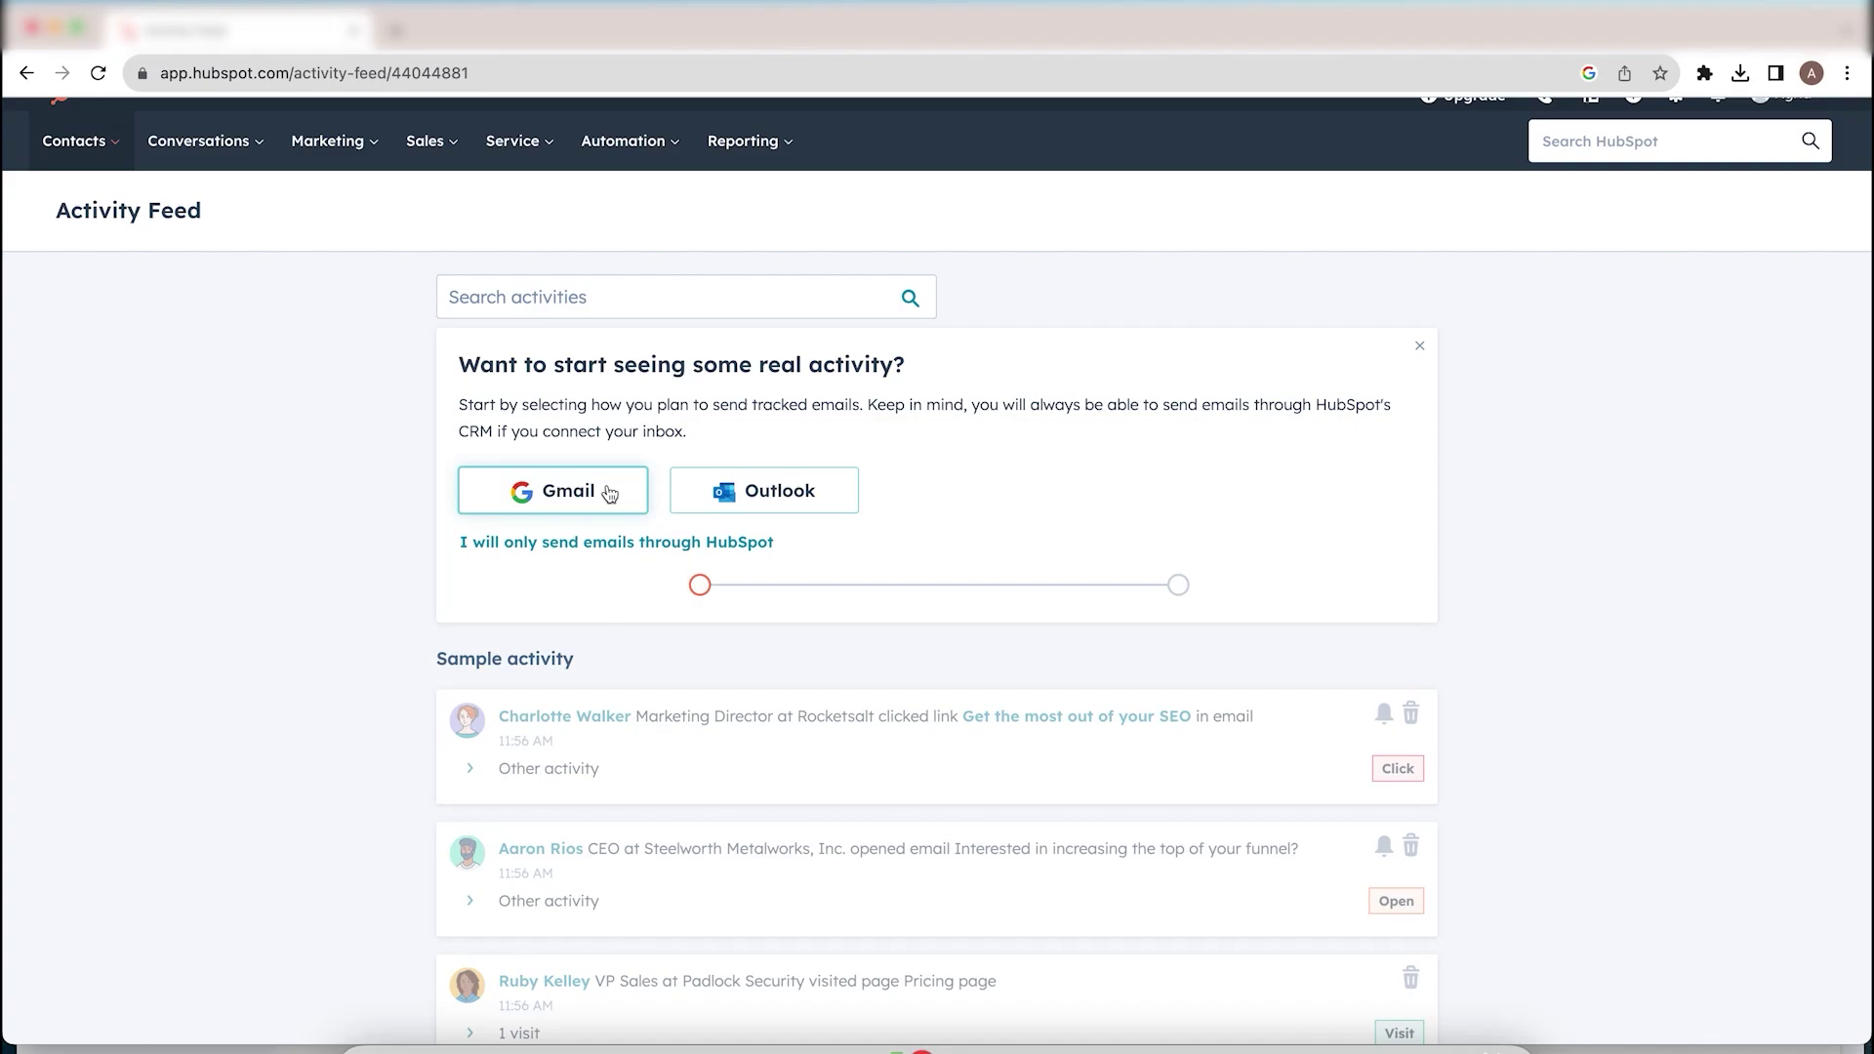
left_click(622, 542)
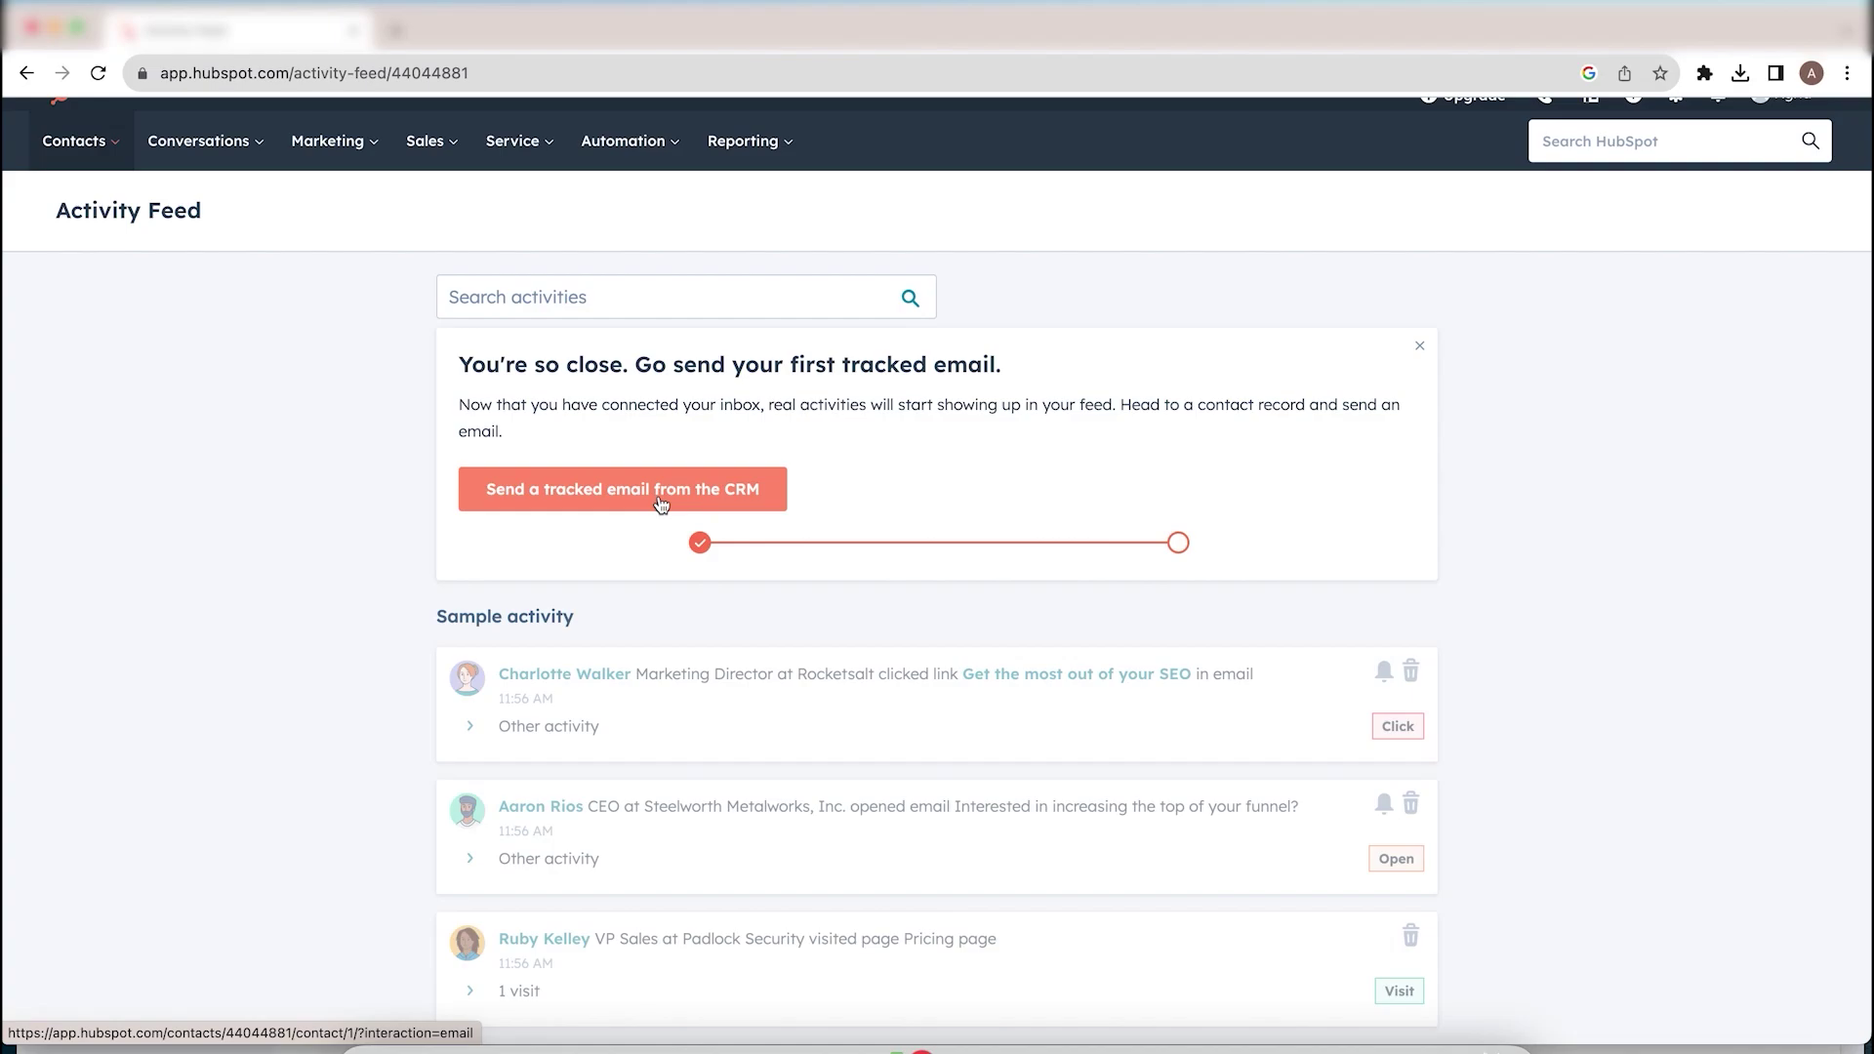
left_click(661, 504)
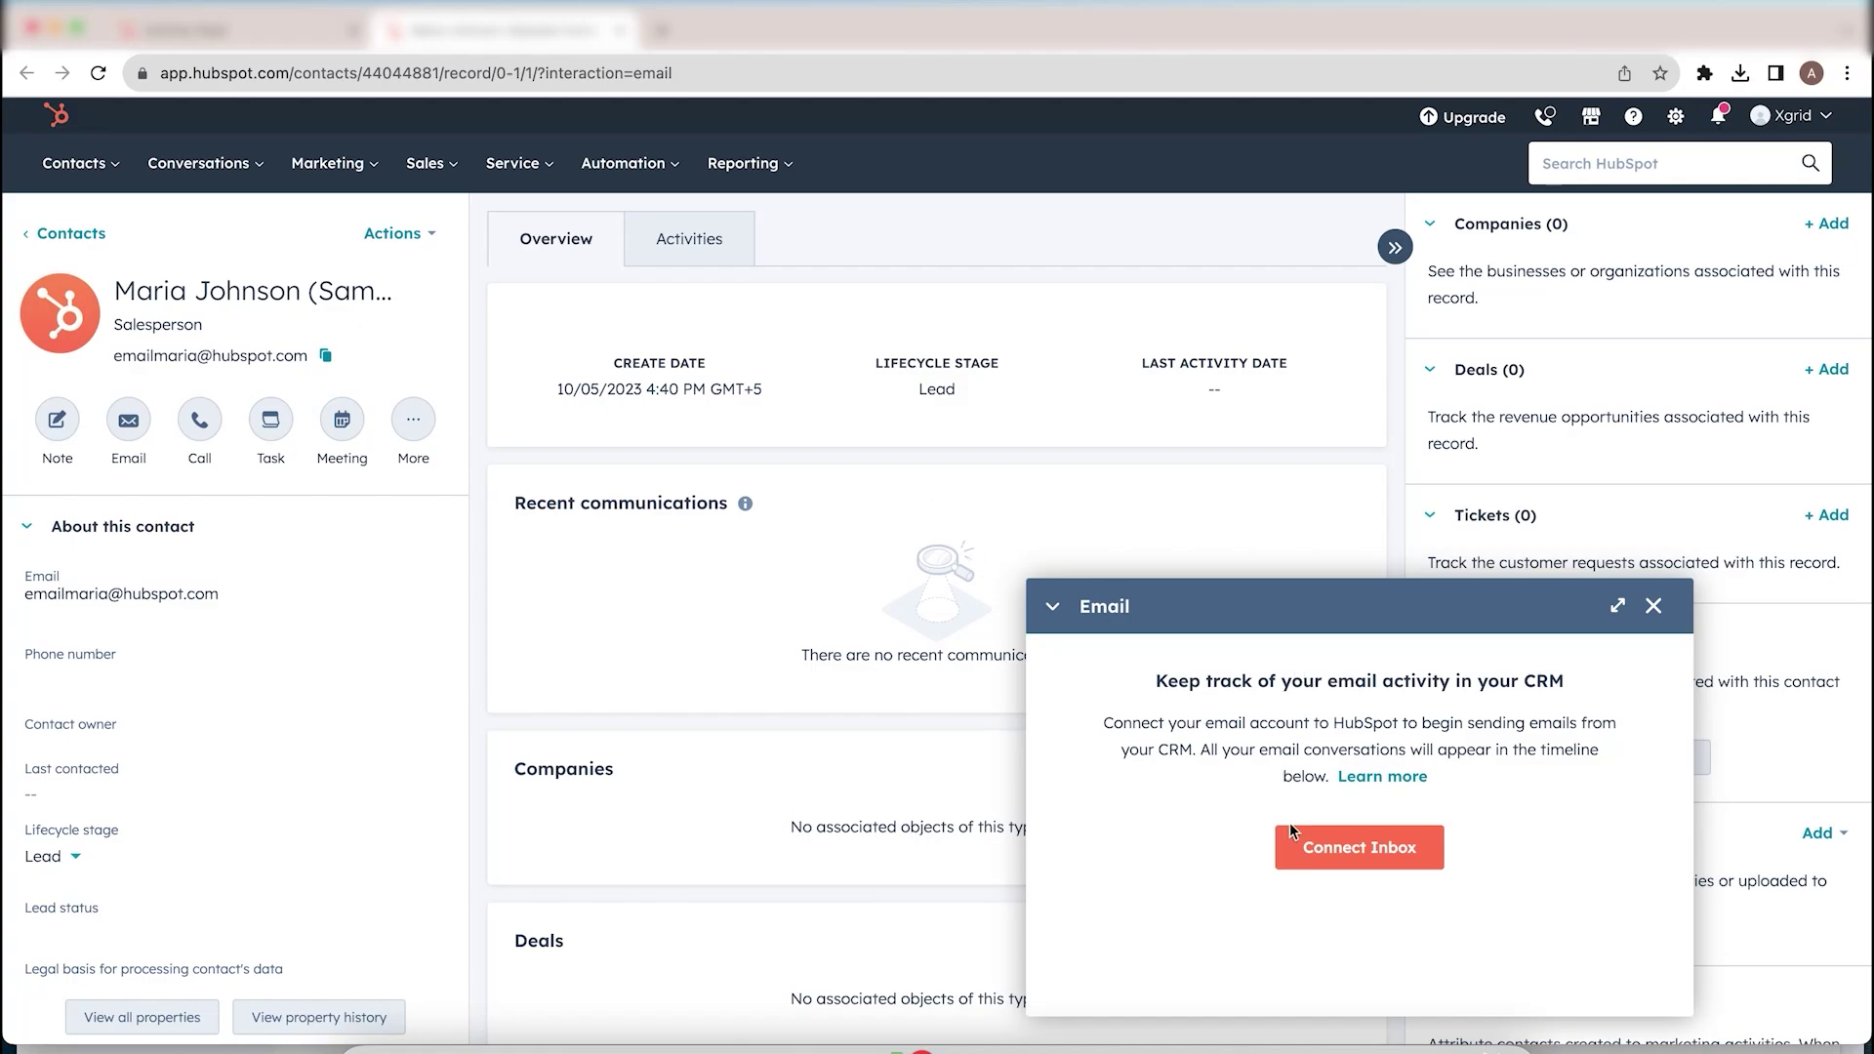
Step: Start connecting an inbox and reach the email address field of the account setup
left_click(1312, 852)
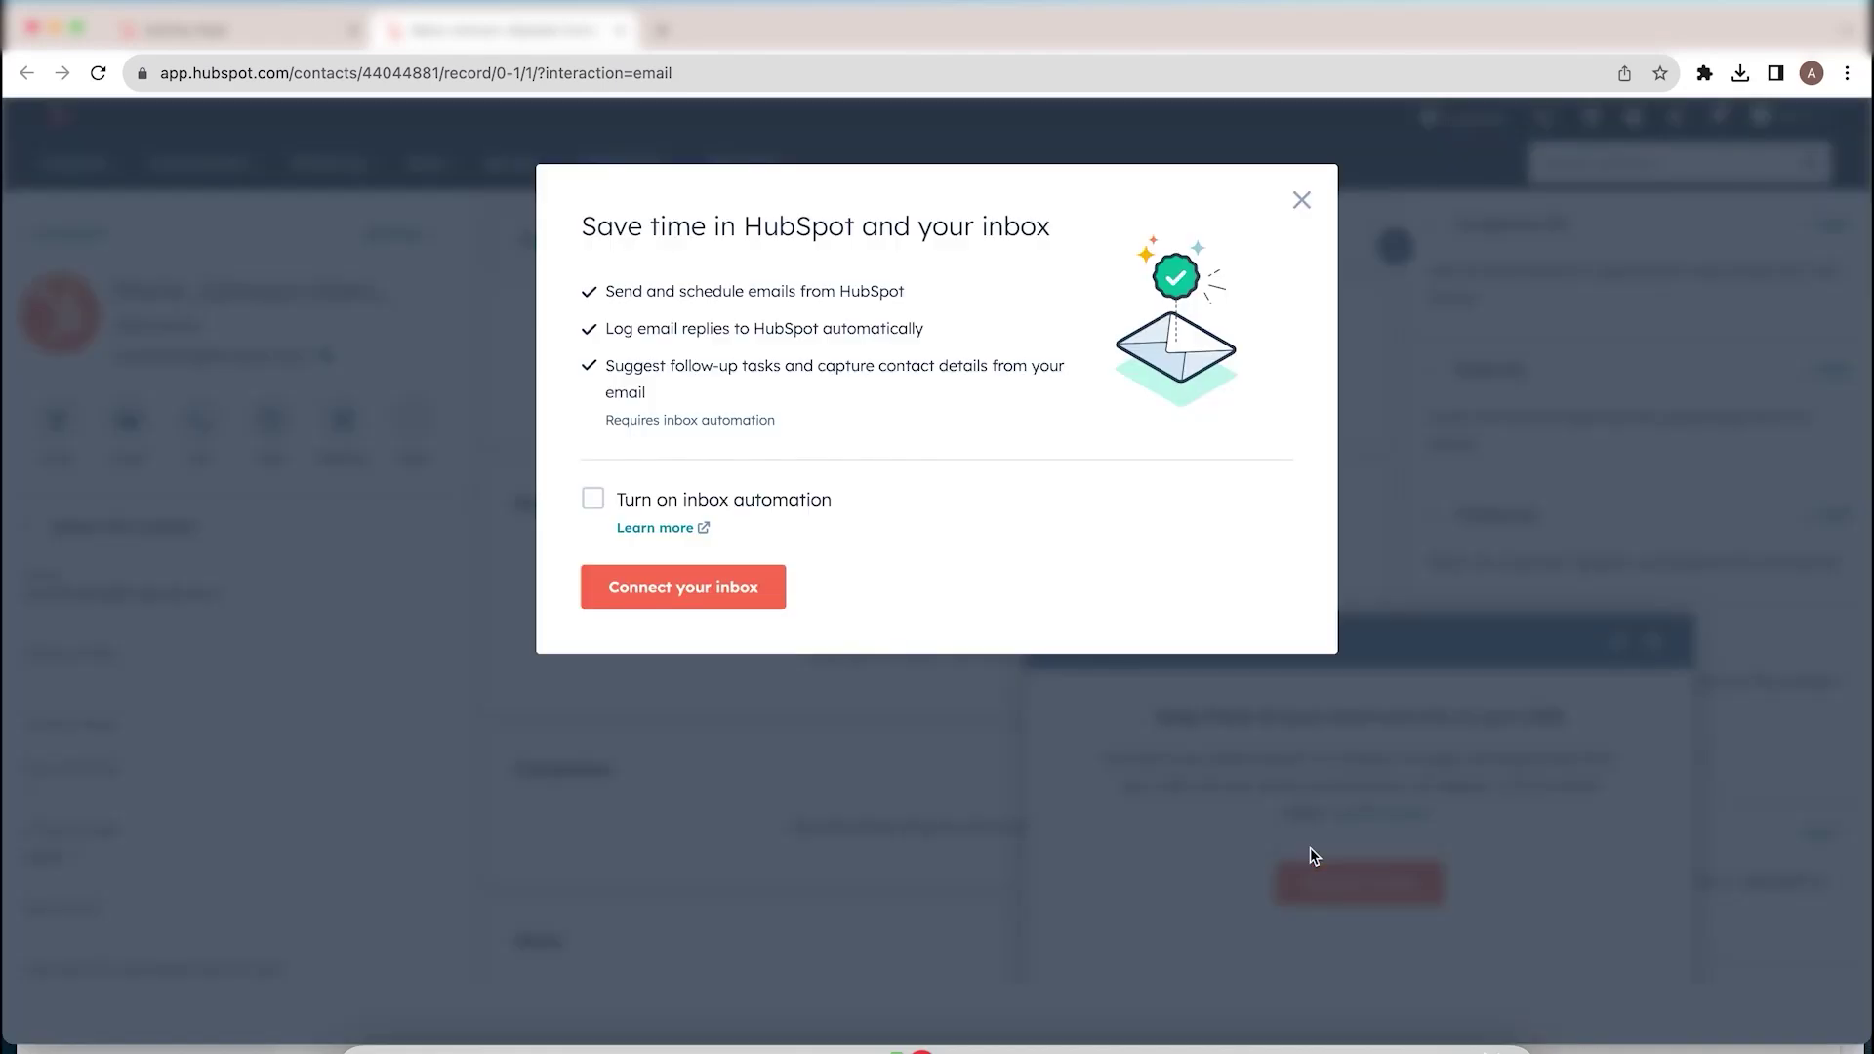
left_click(746, 595)
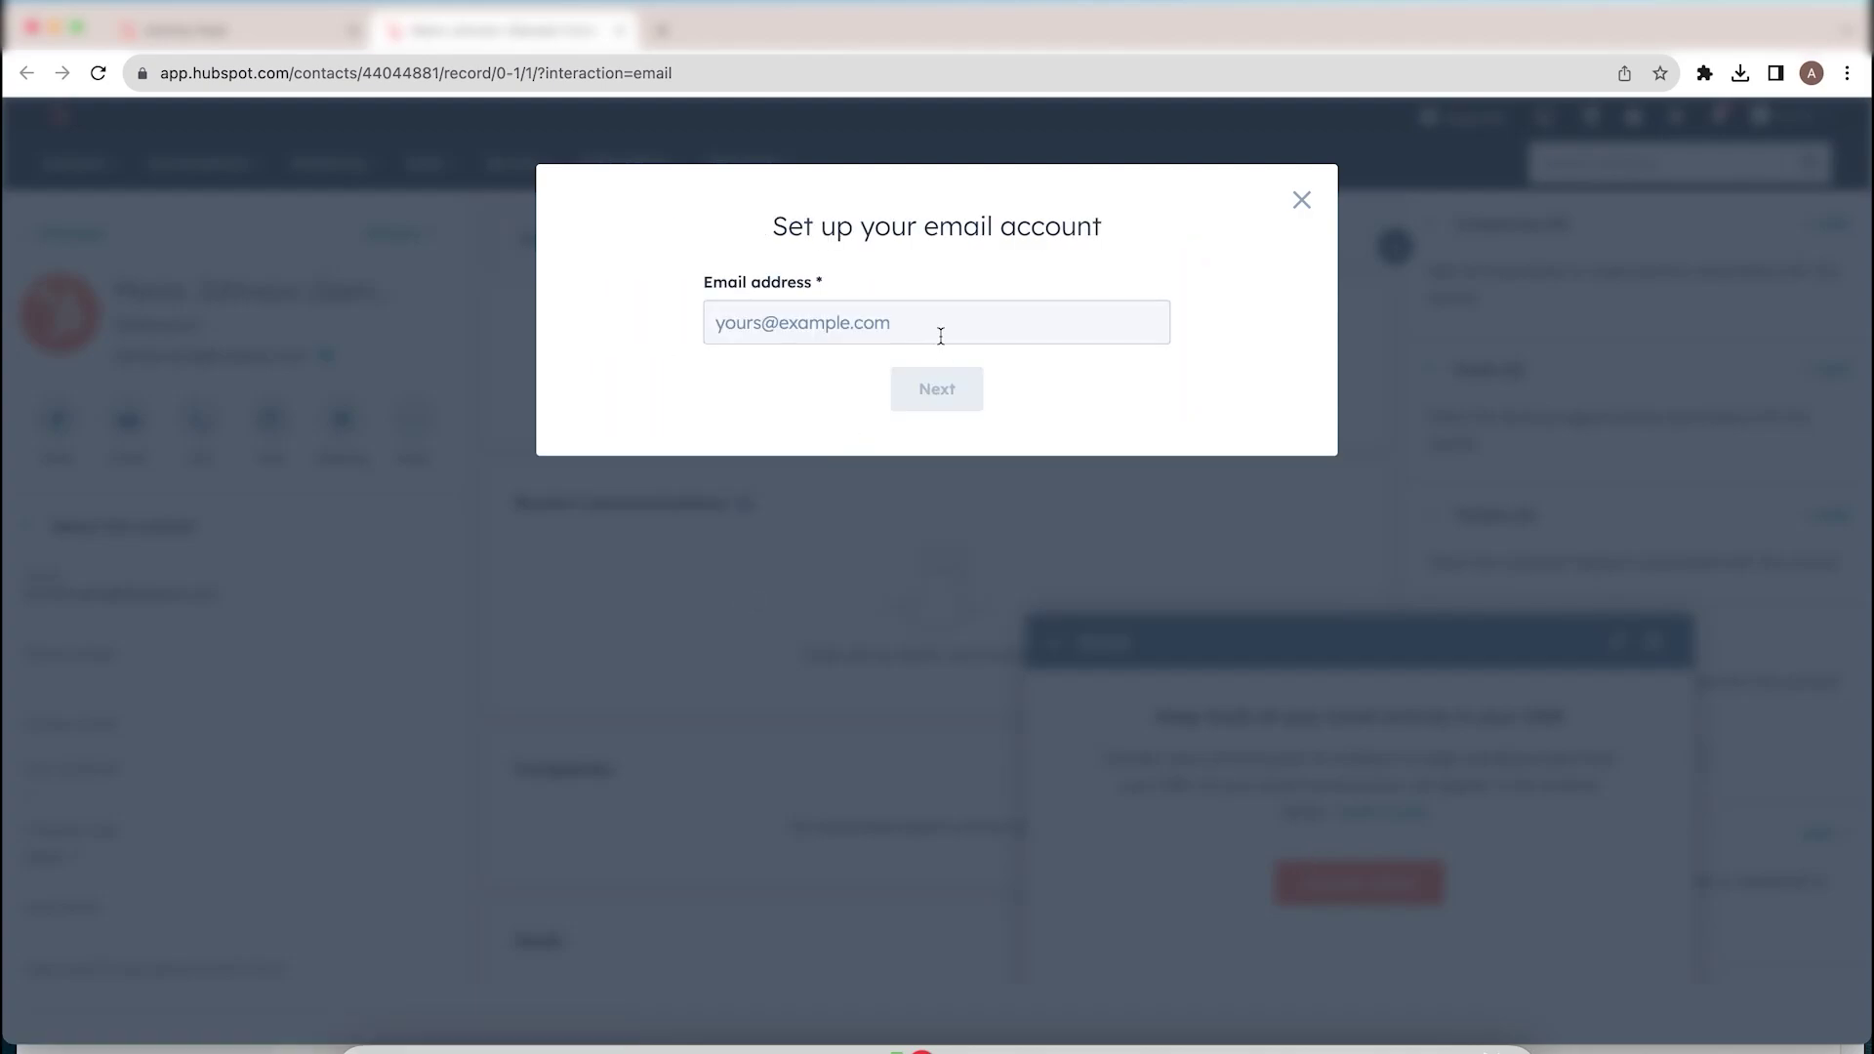
left_click(942, 335)
left_click(796, 388)
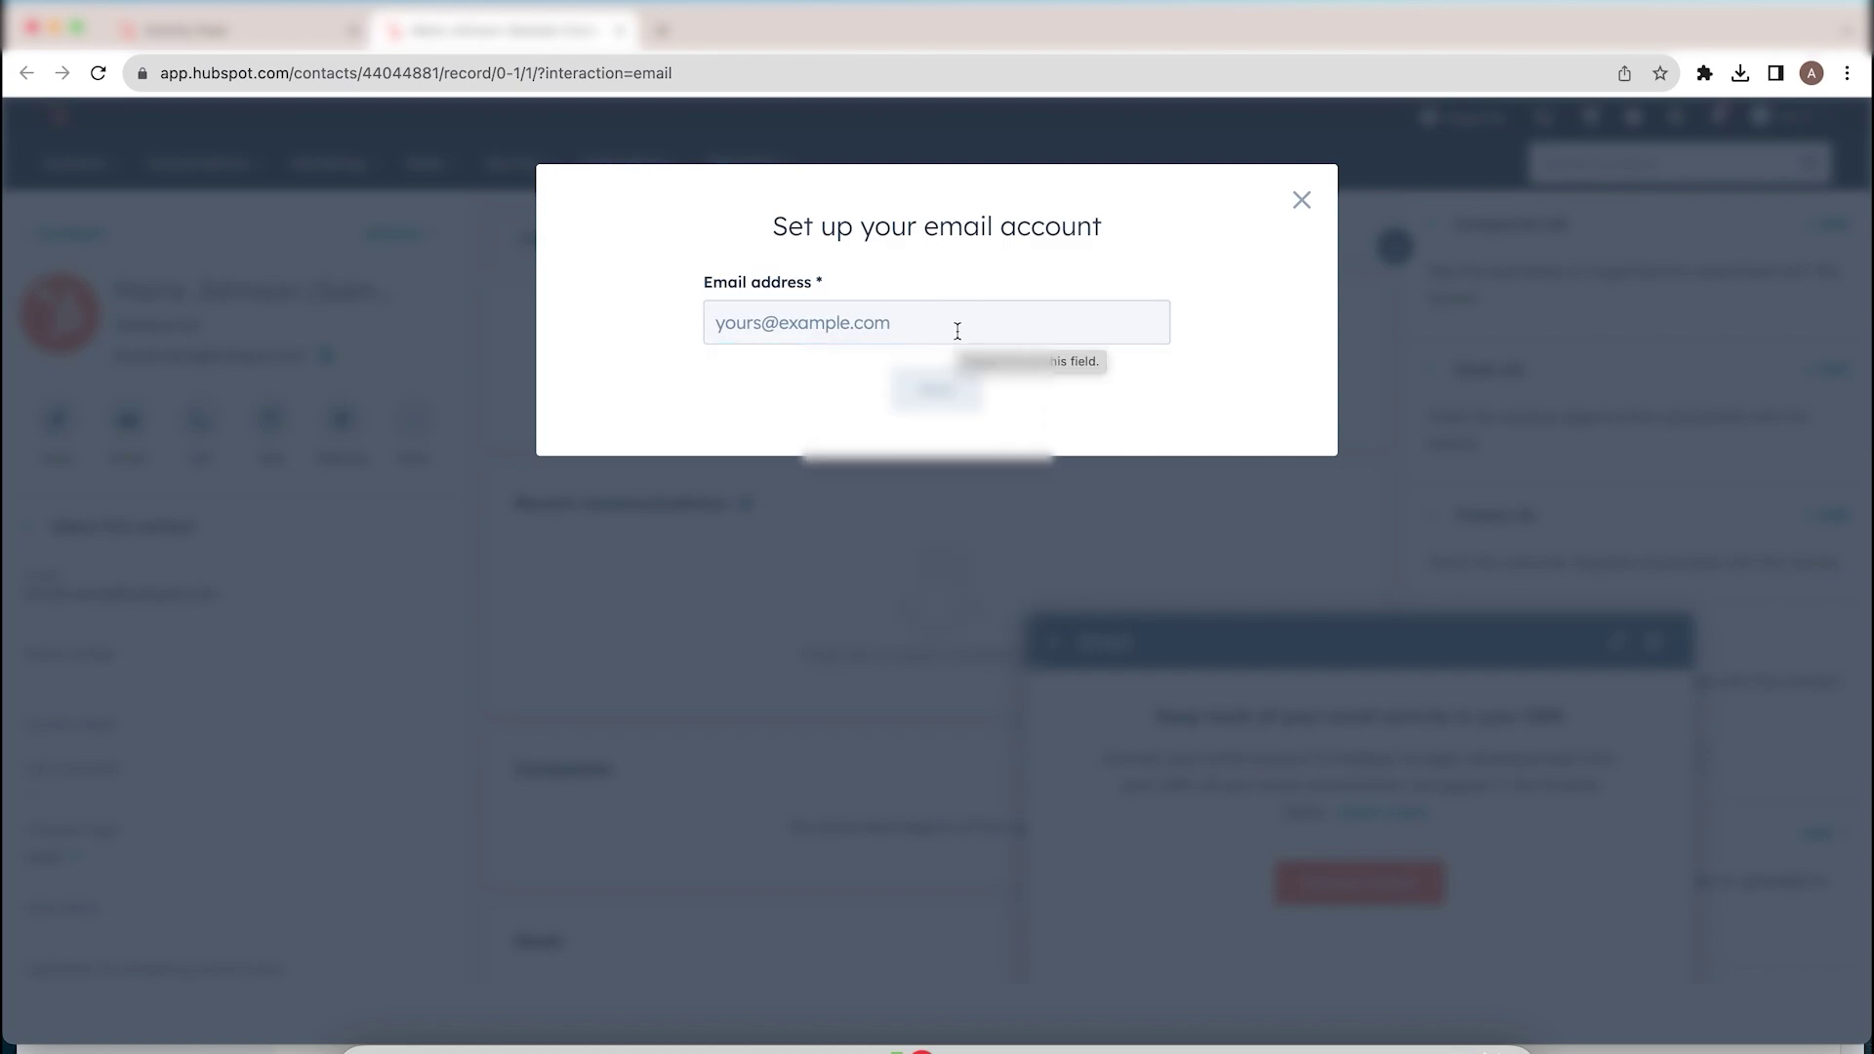
Step: Cancel the account setup, close the email panel and go back to the Activity Feed
left_click(1302, 205)
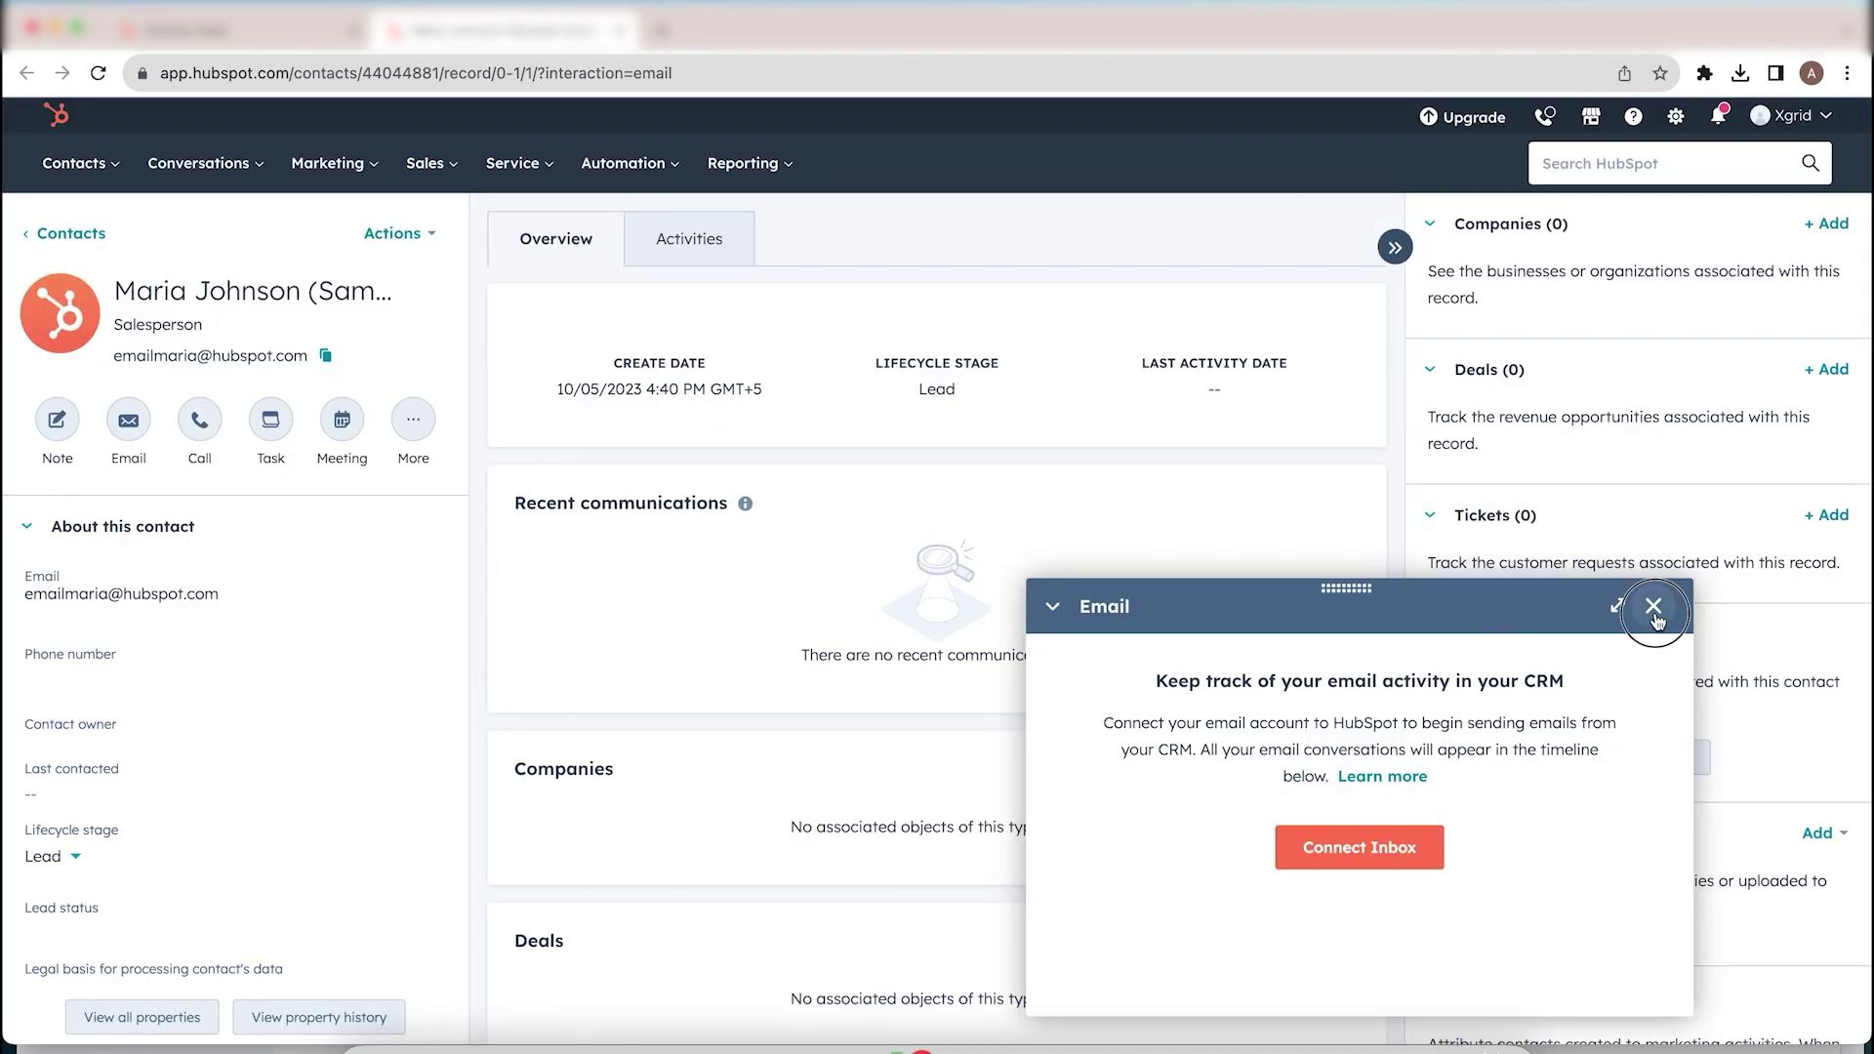
left_click(1654, 606)
key("ctrl+shift+Tab")
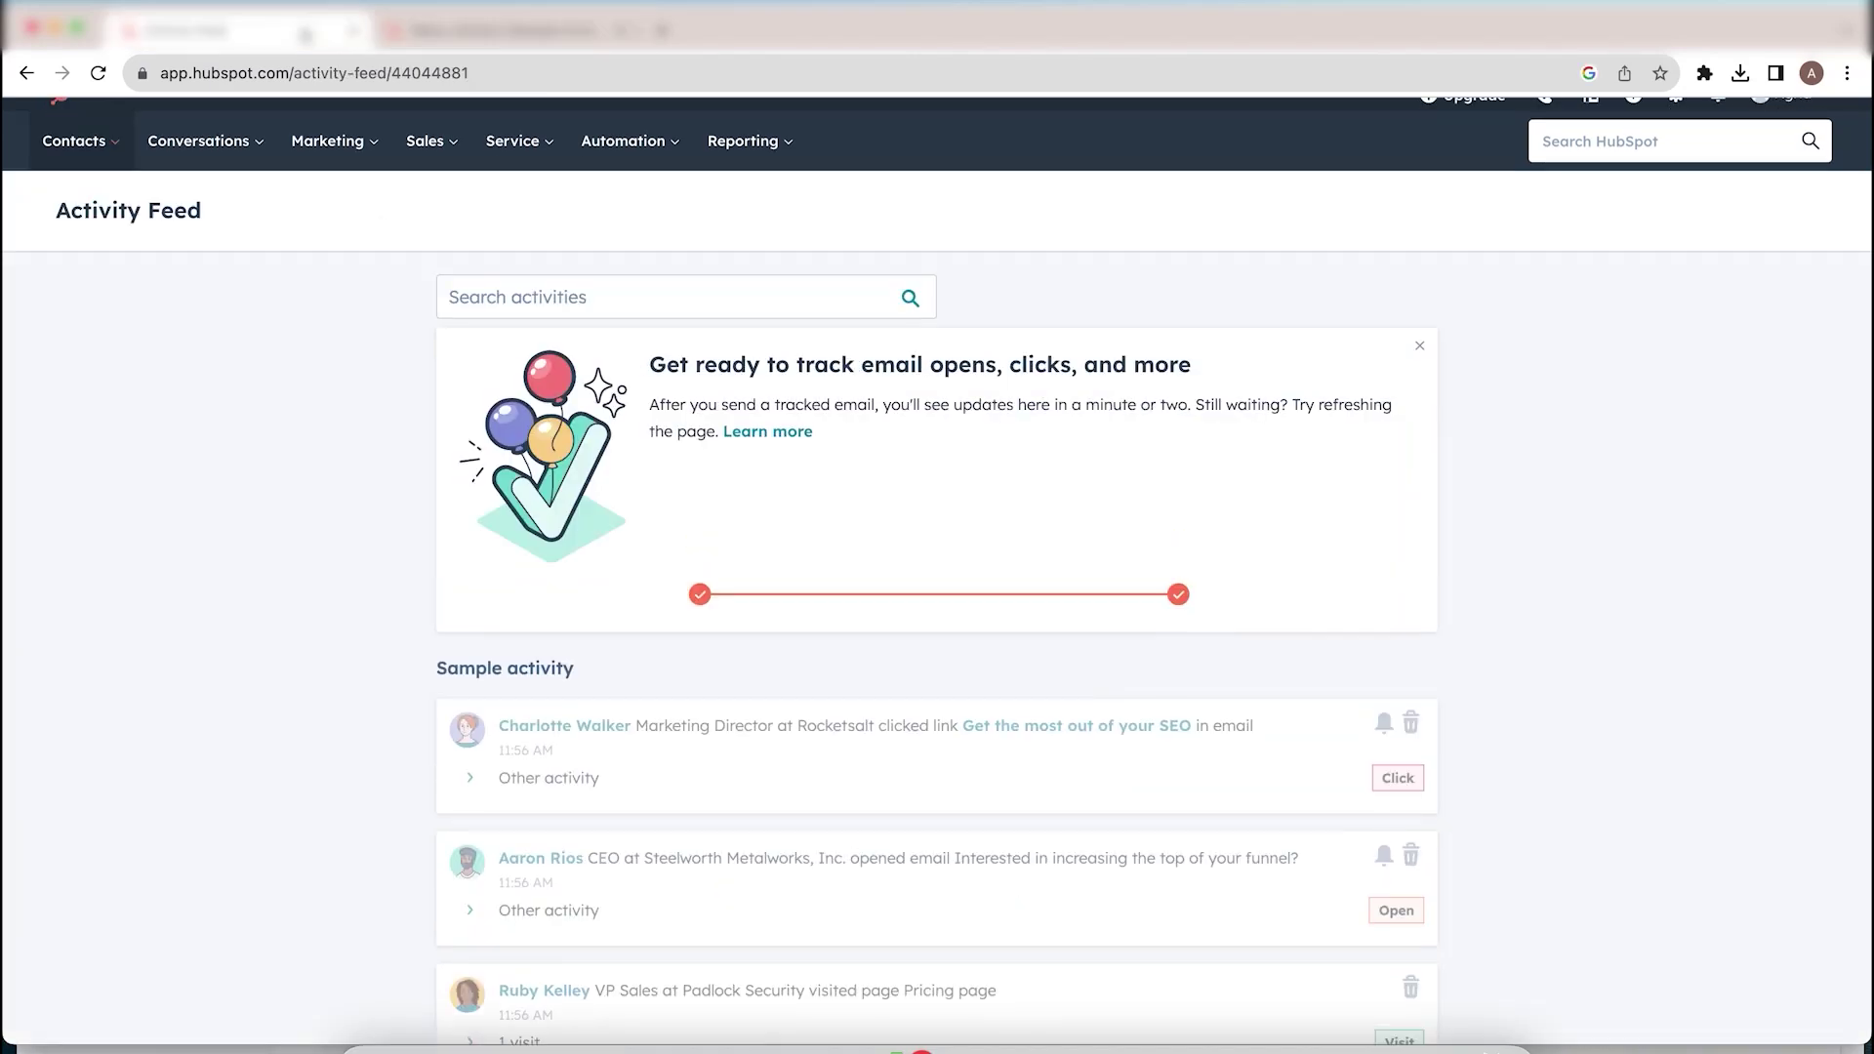
Step: Return to the first onboarding step and pick Gmail as the sending method
left_click(702, 595)
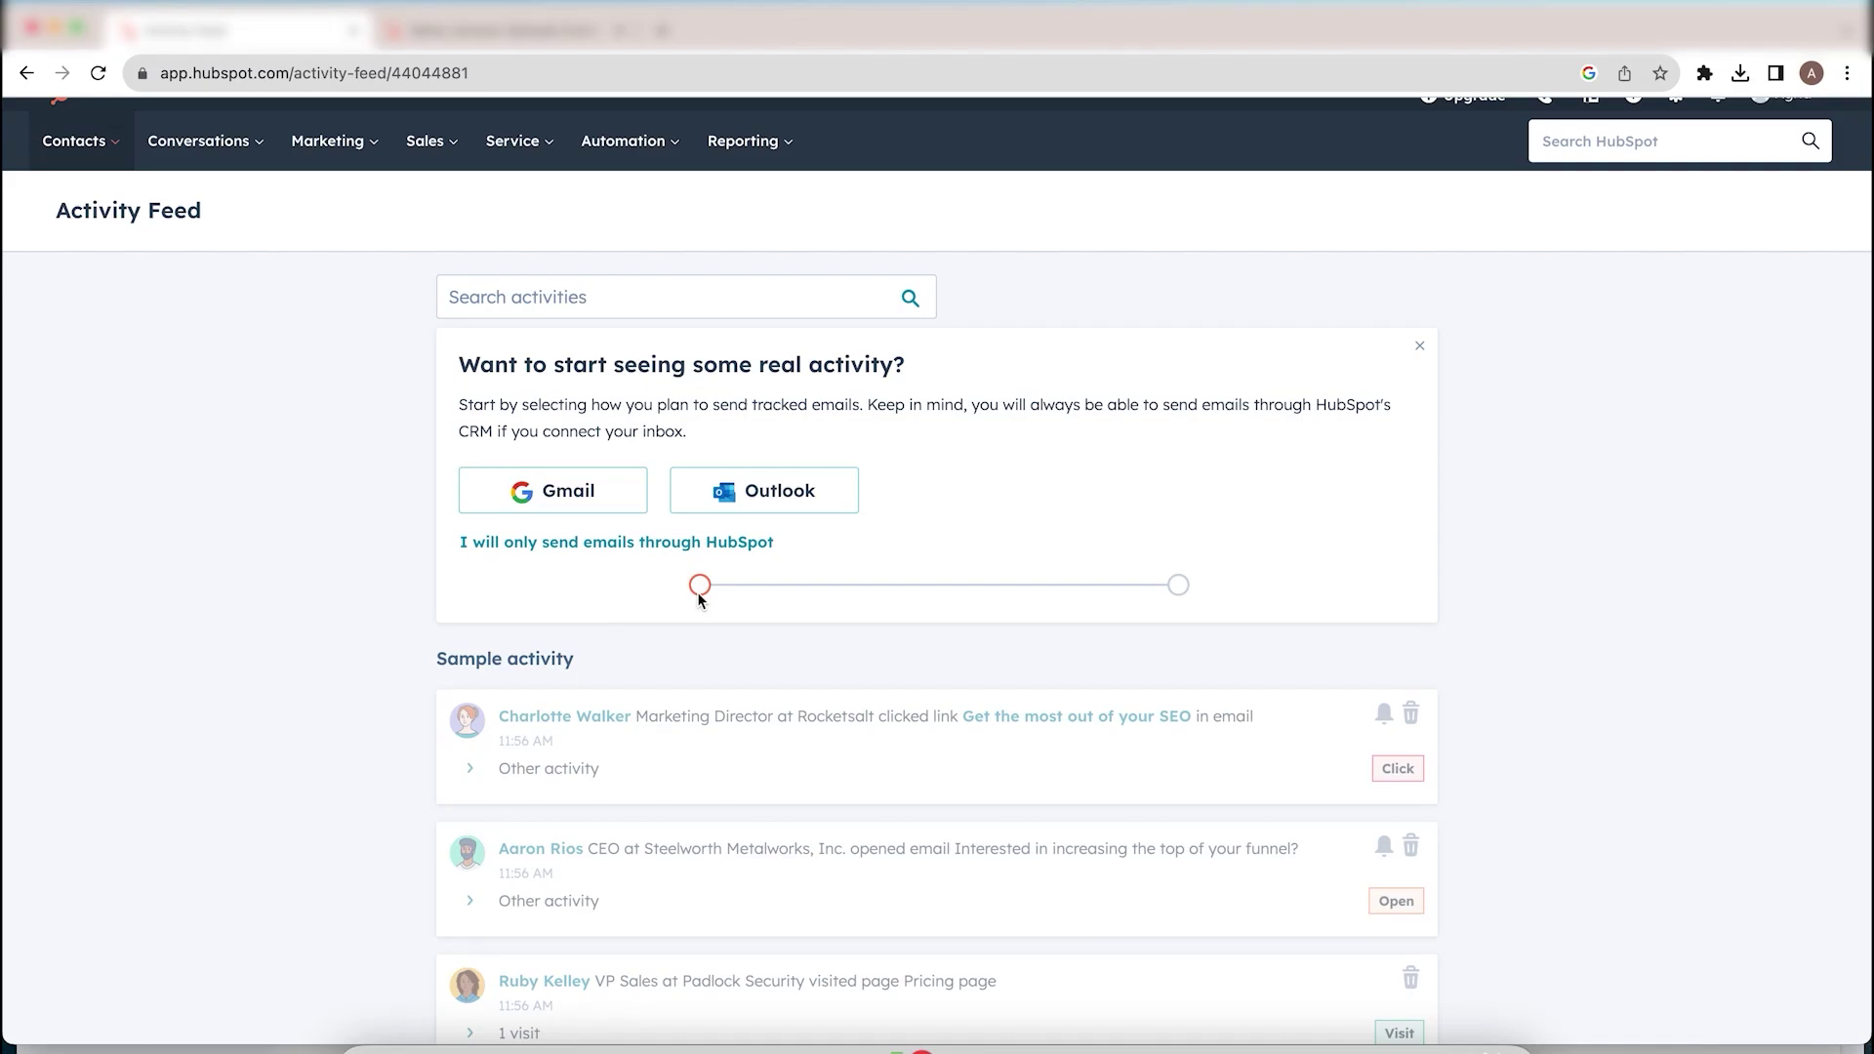
left_click(549, 497)
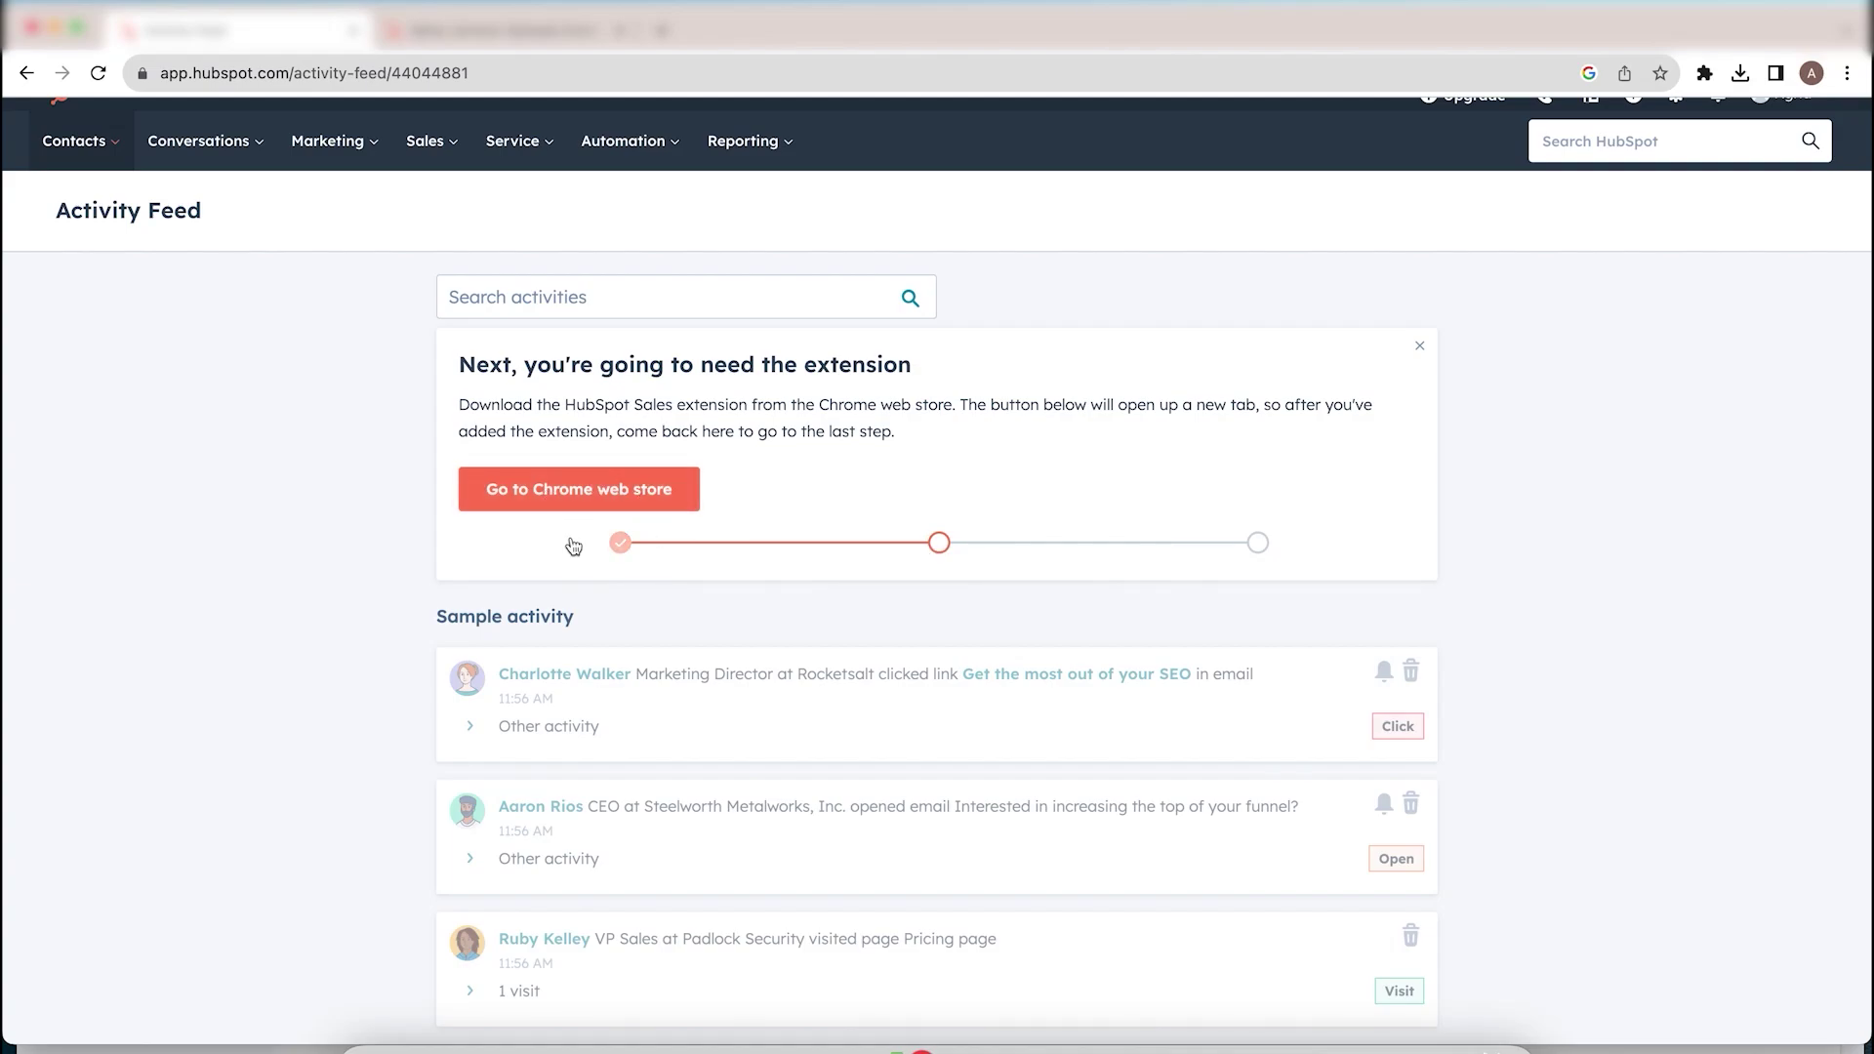
Step: Open the HubSpot Sales extension's Chrome Web Store page and read its description
left_click(595, 495)
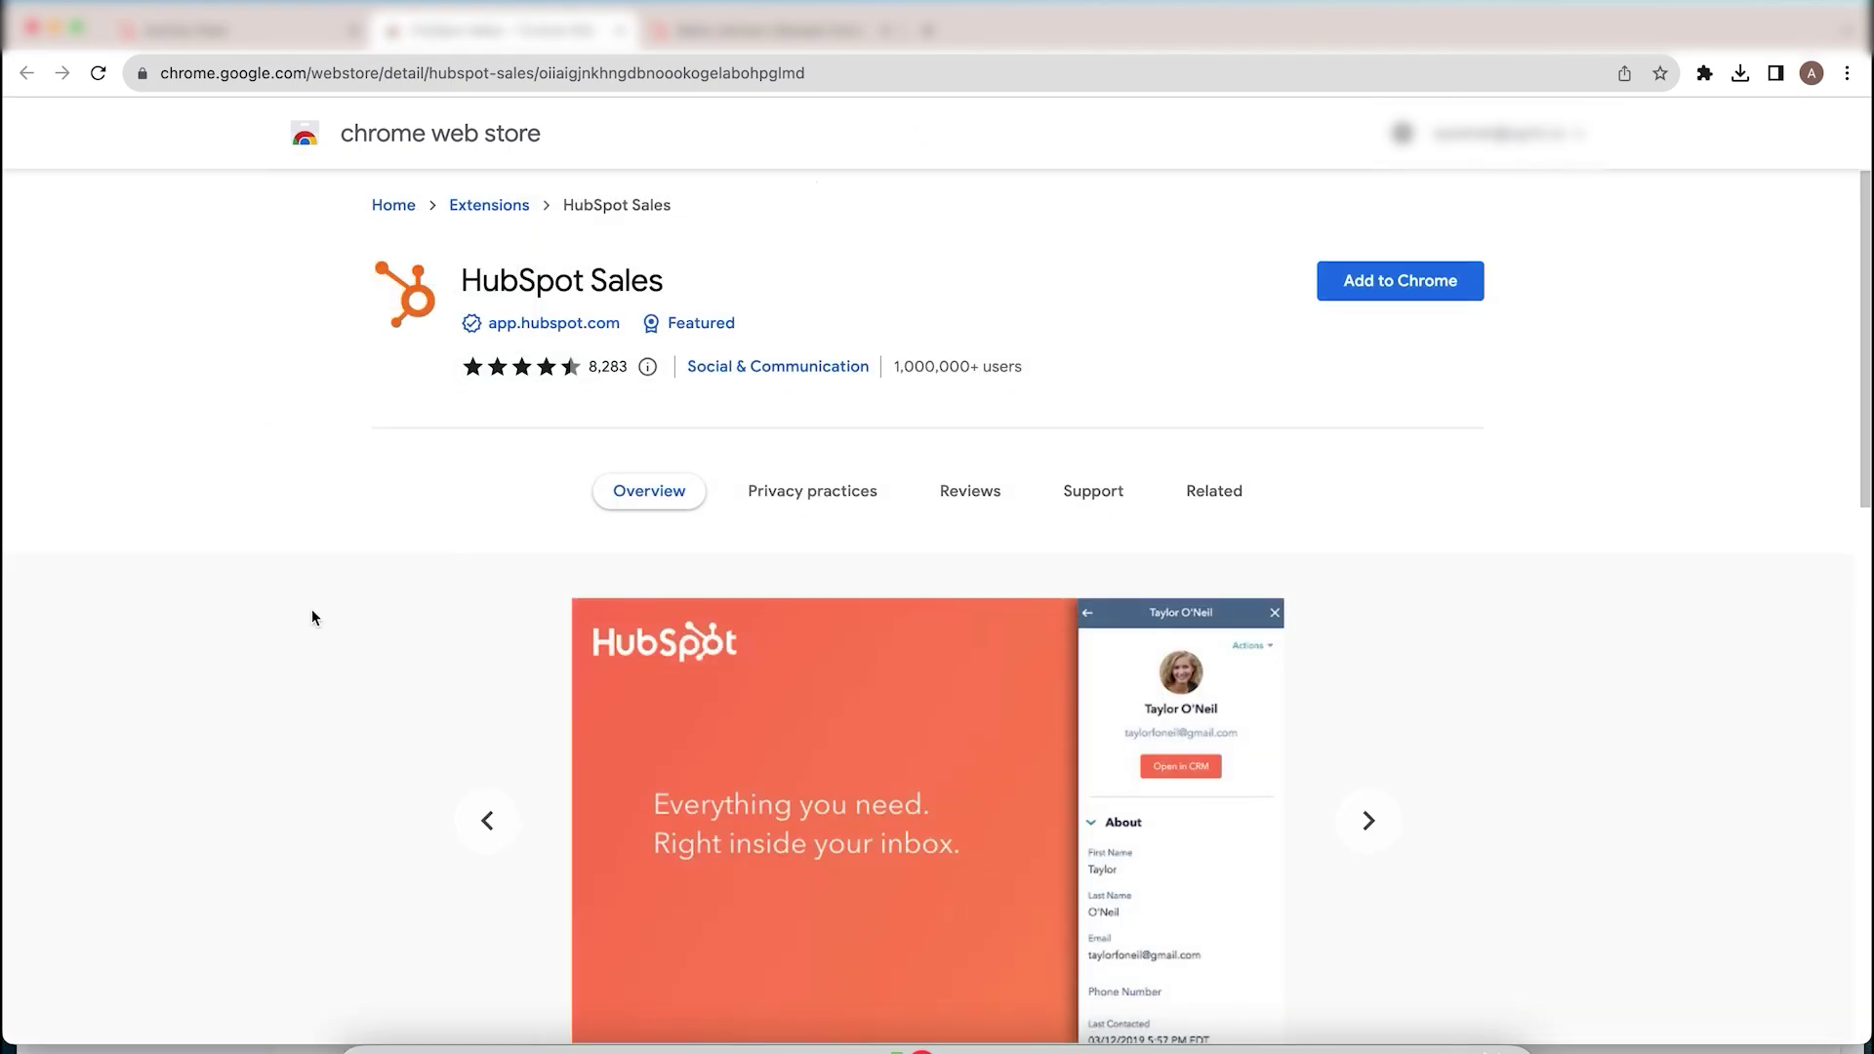
scroll(313, 615, "down", 1)
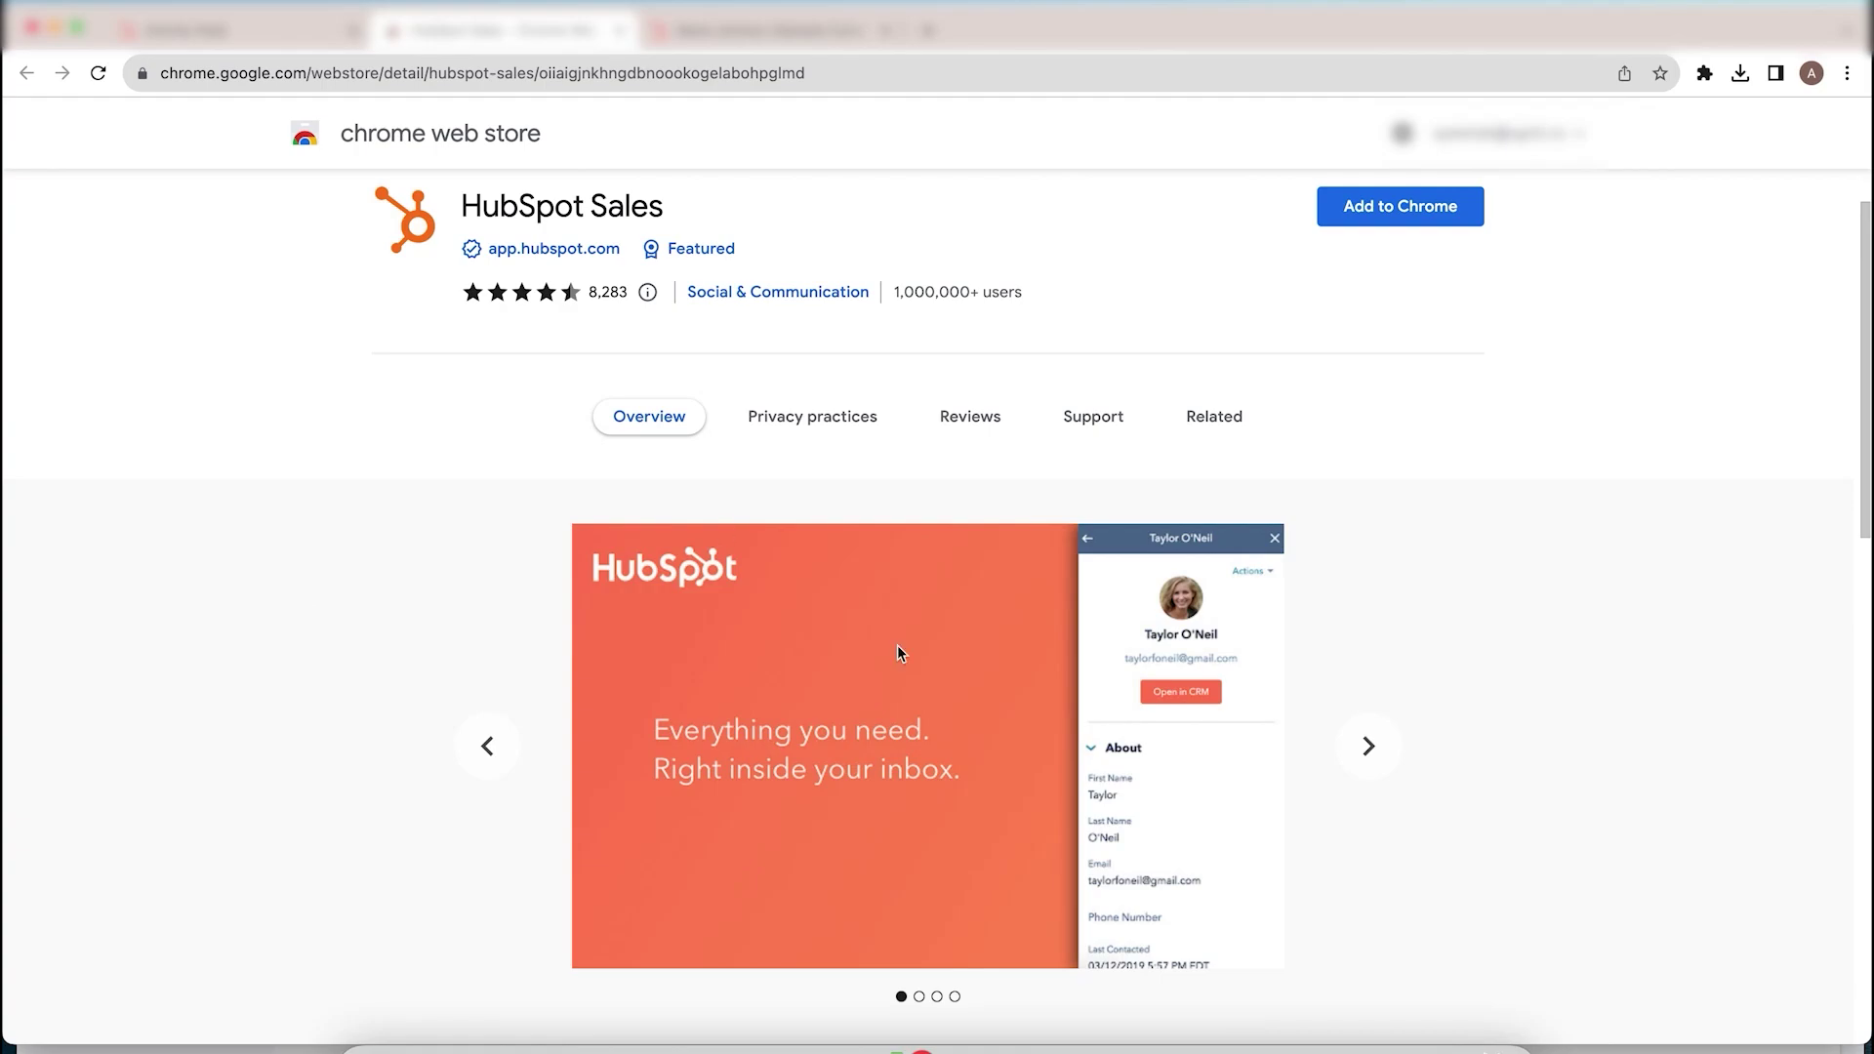
scroll(898, 646, "down", 7)
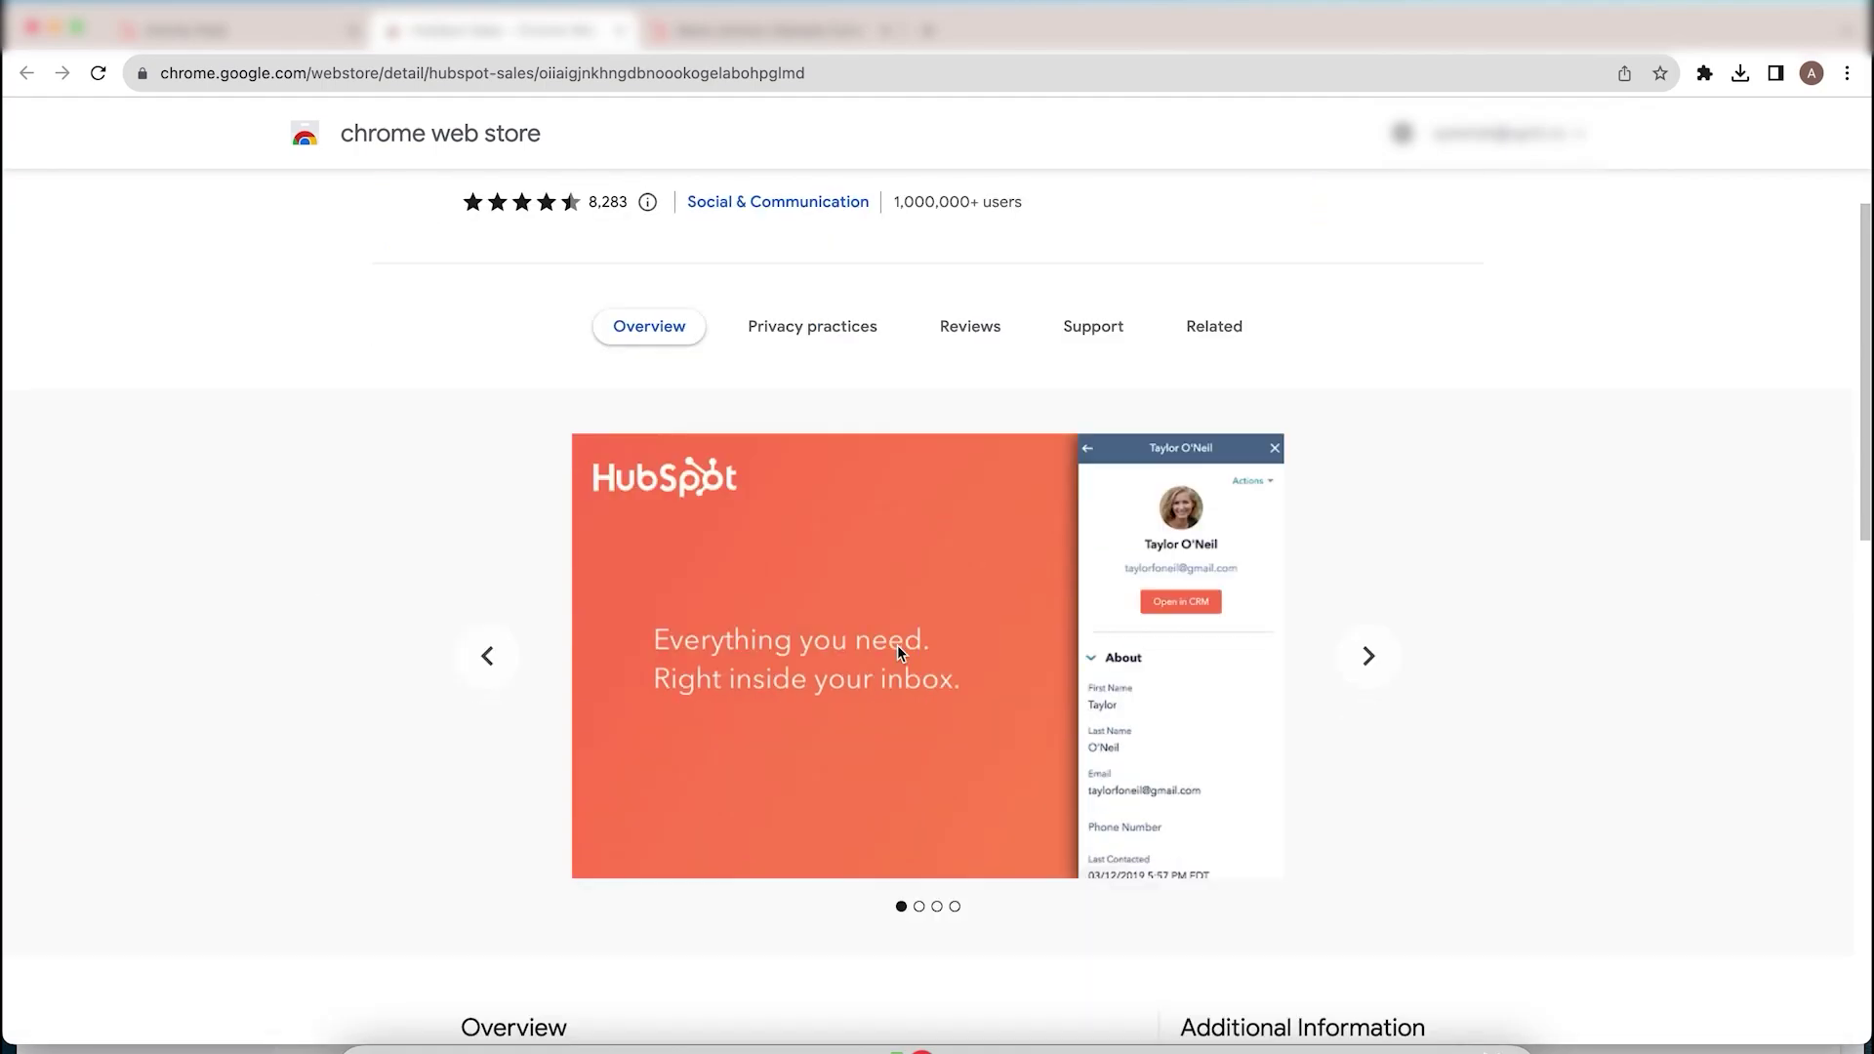
scroll(898, 646, "down", 1)
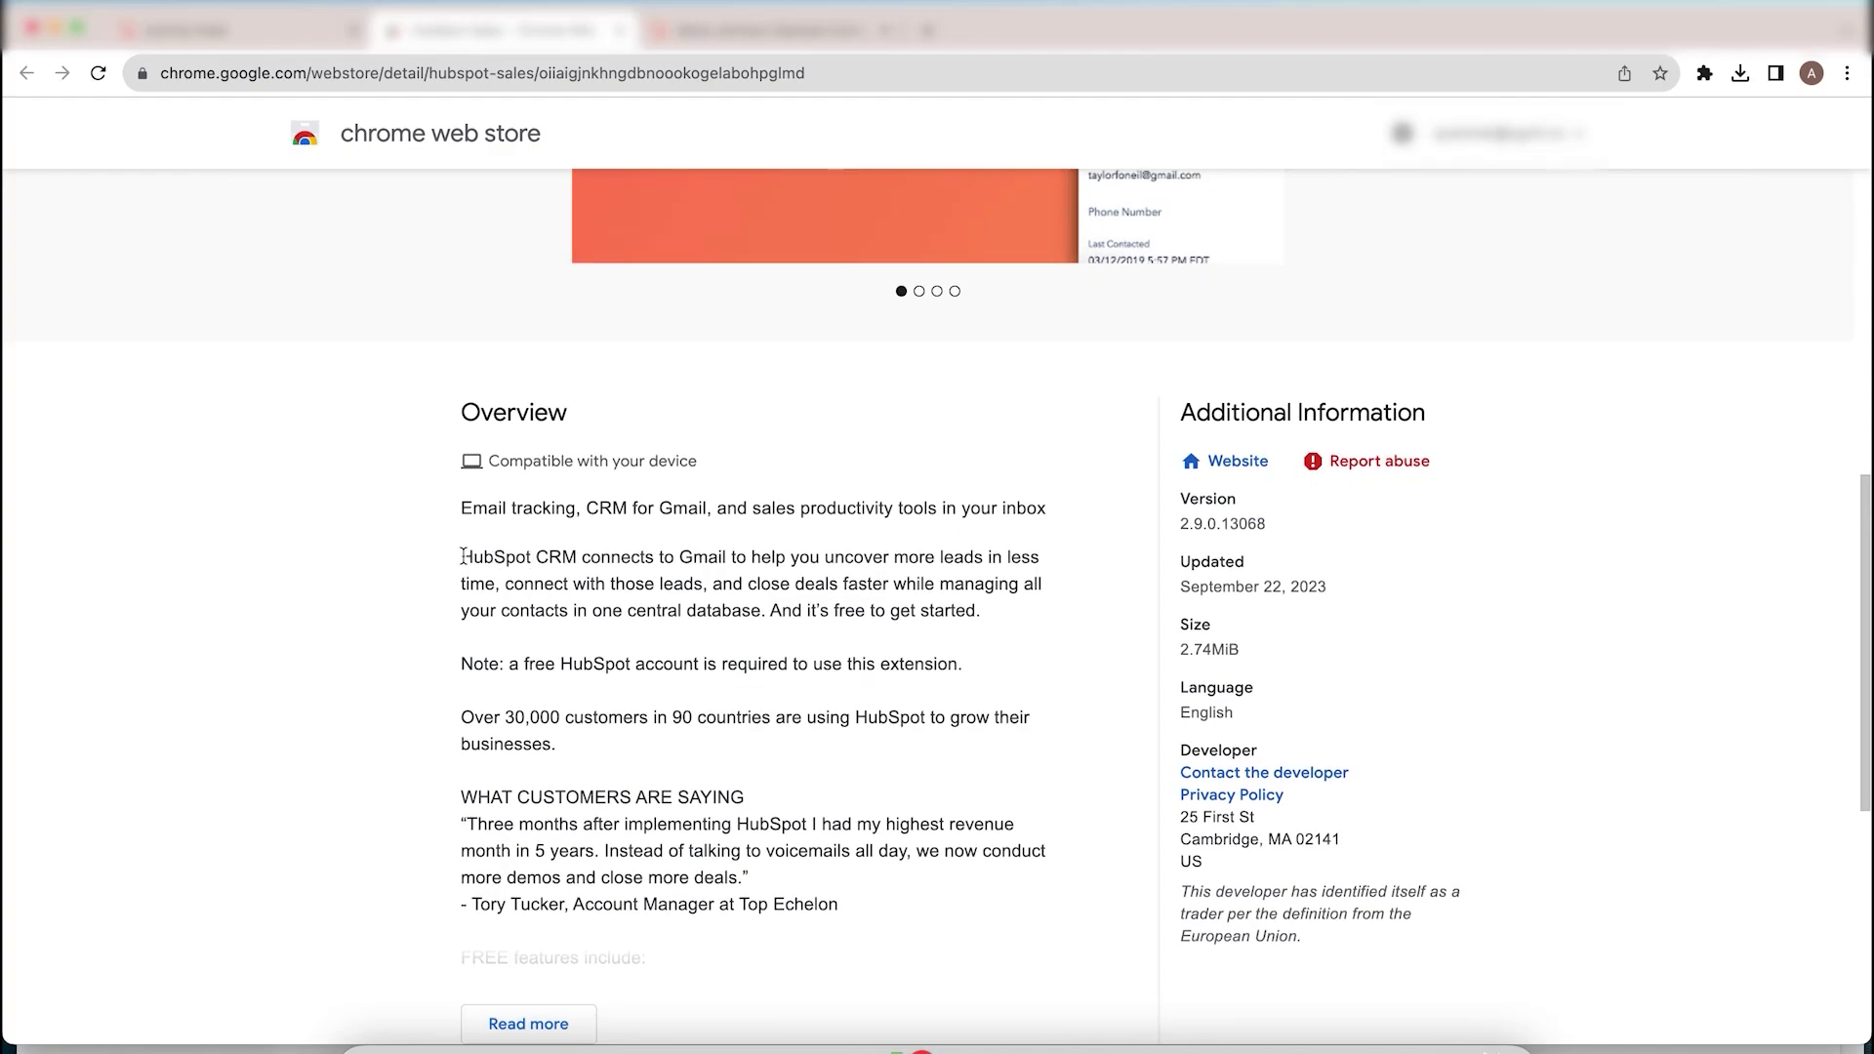
left_click_drag(459, 561, 579, 578)
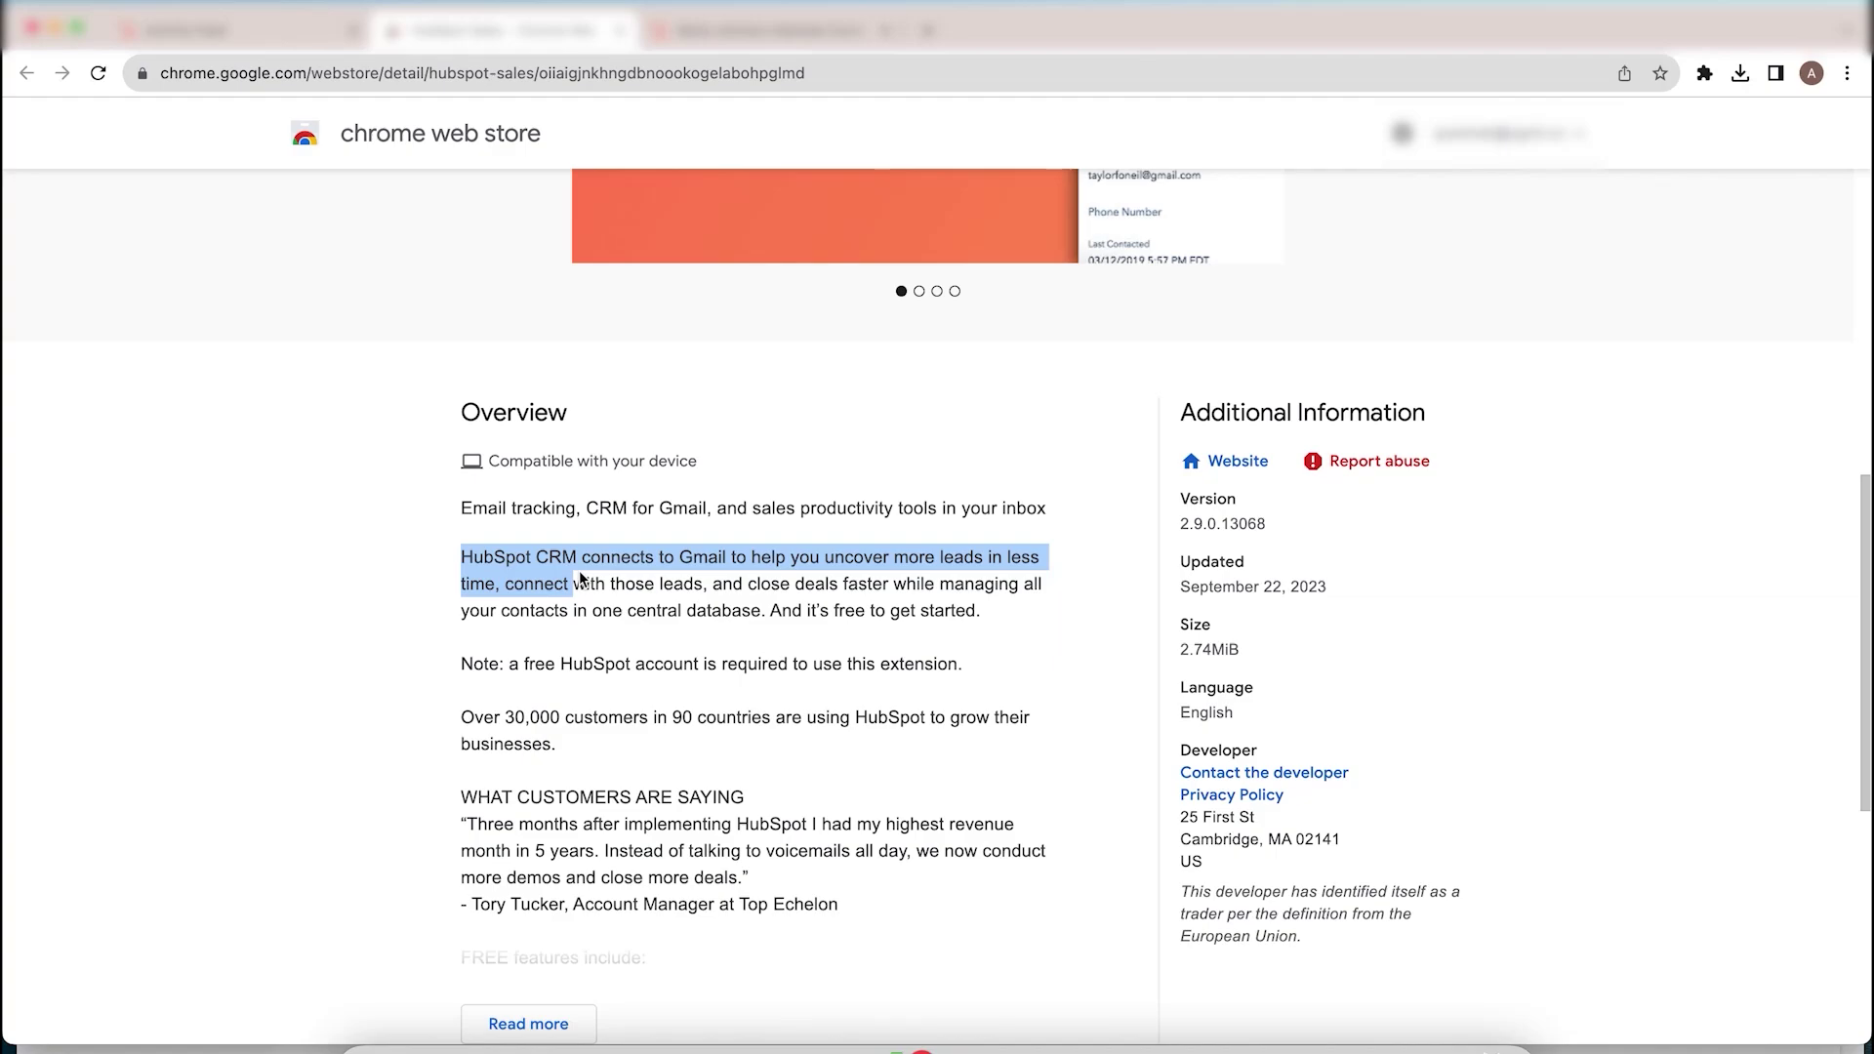
scroll(612, 624, "down", 1)
scroll(612, 626, "up", 5)
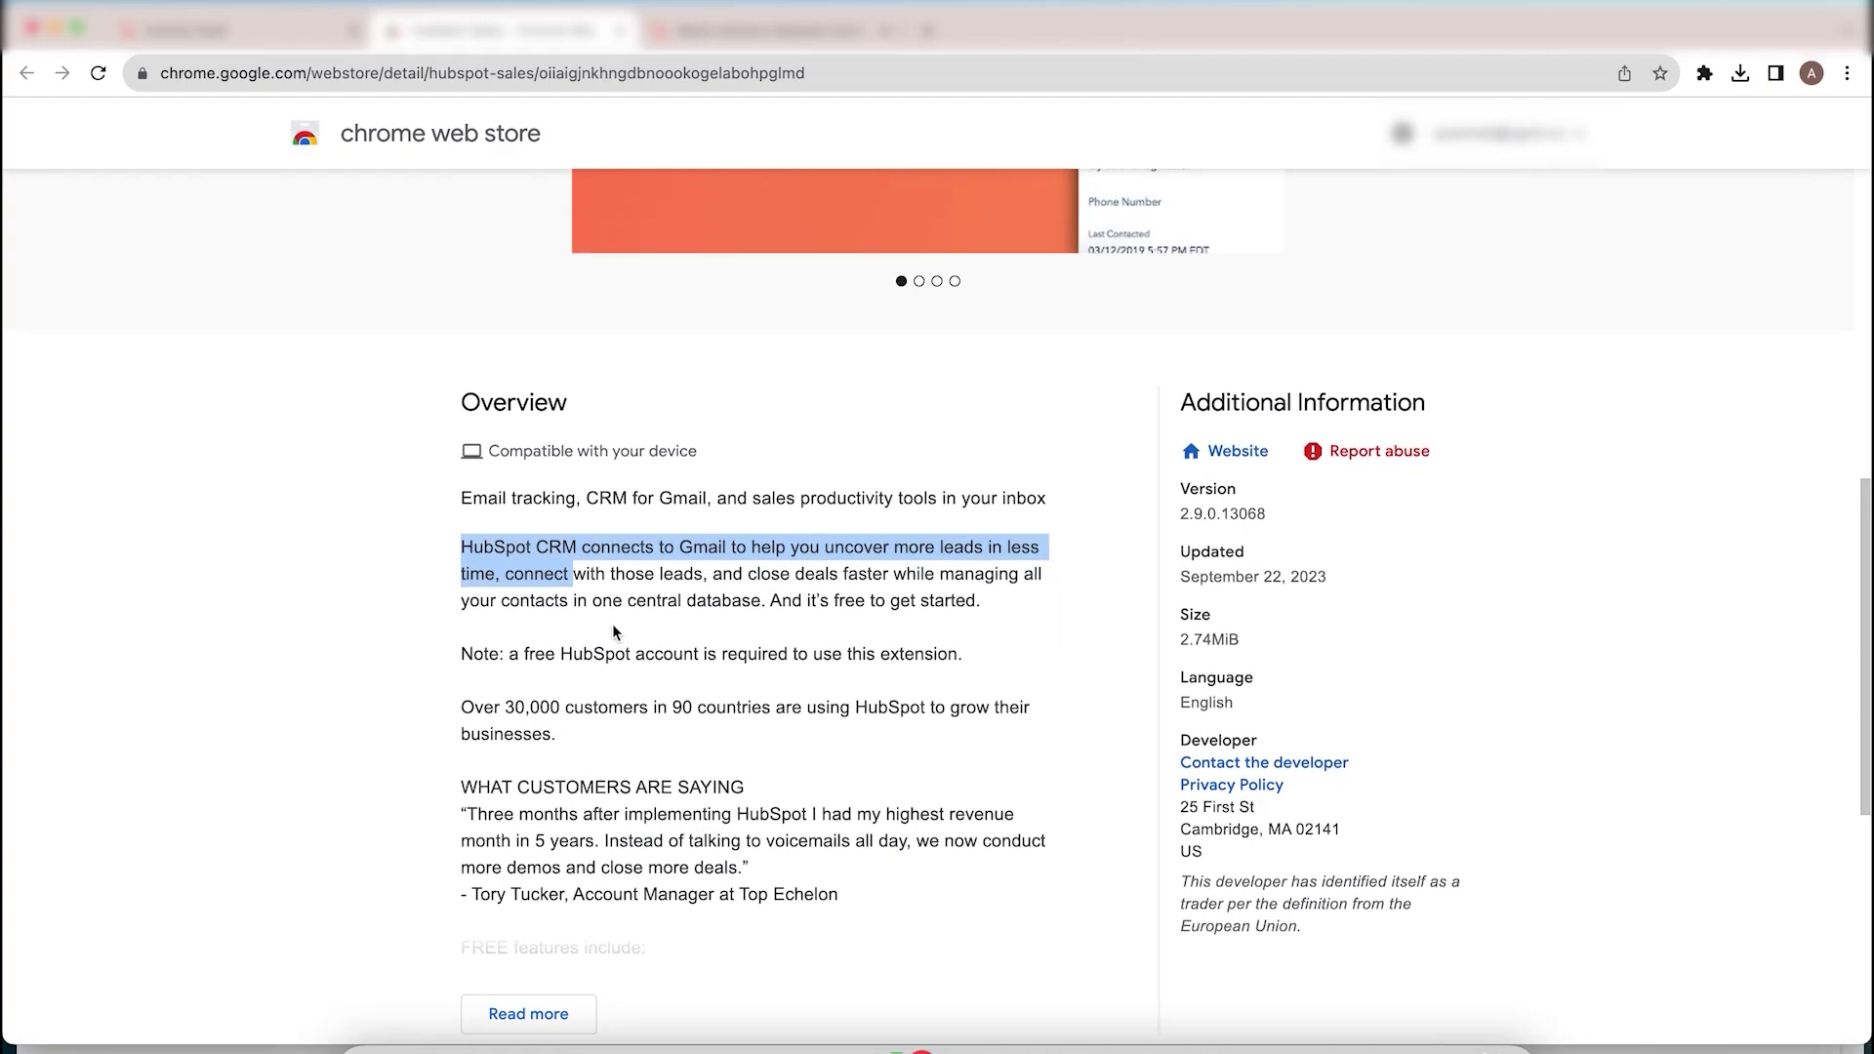
scroll(612, 625, "up", 2)
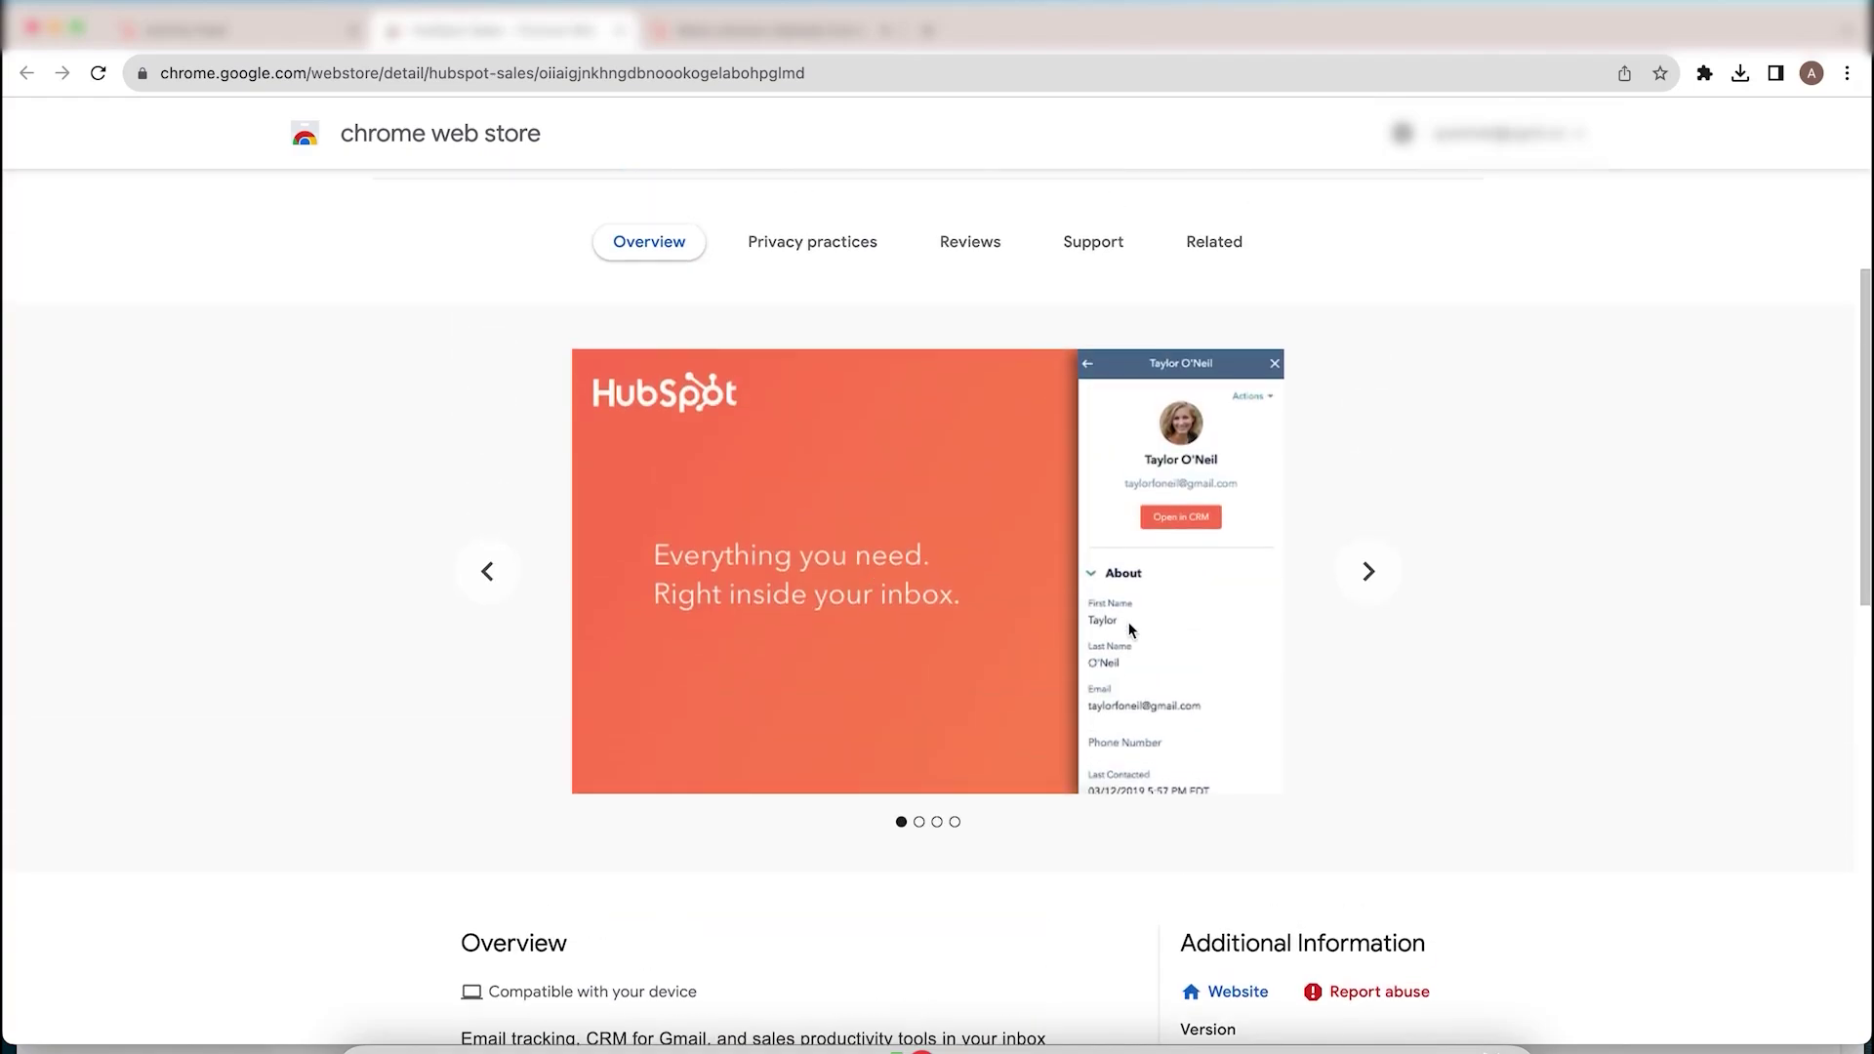
Step: Page through three extension screenshots, then return to the HubSpot Activity Feed
left_click(1370, 573)
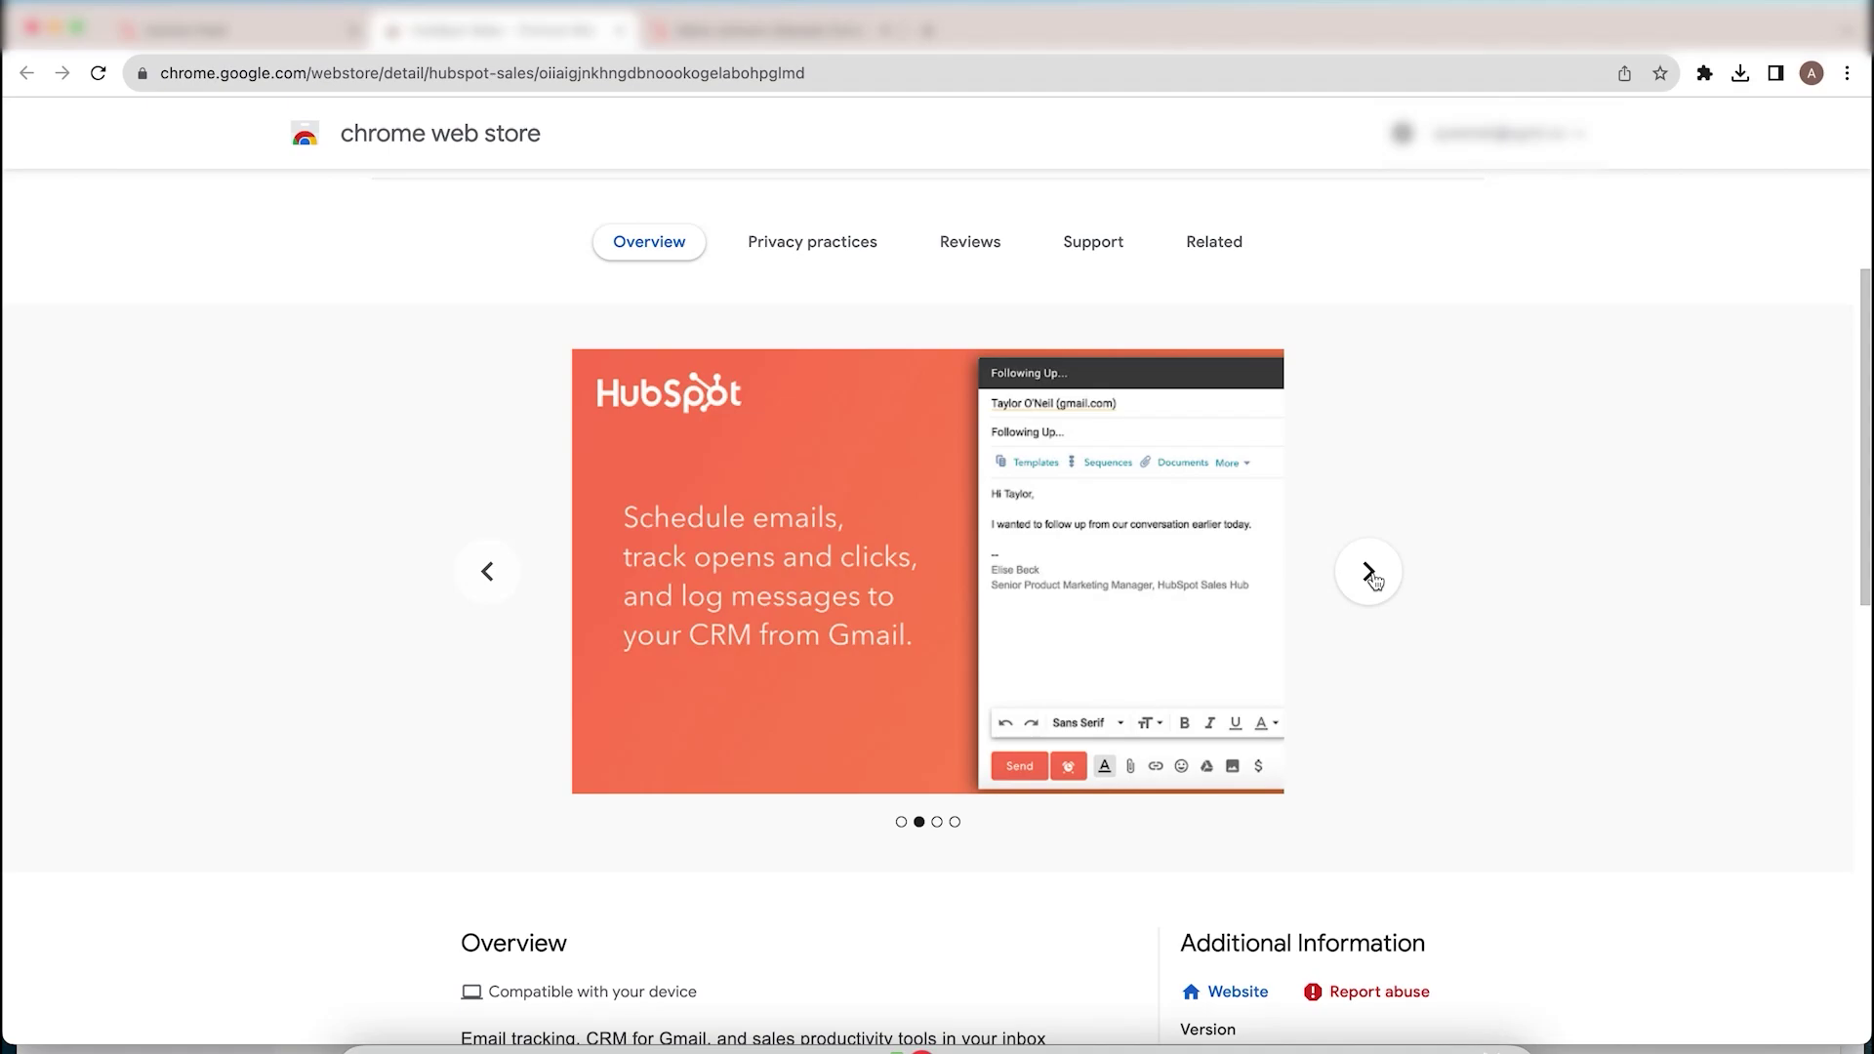
left_click(1370, 573)
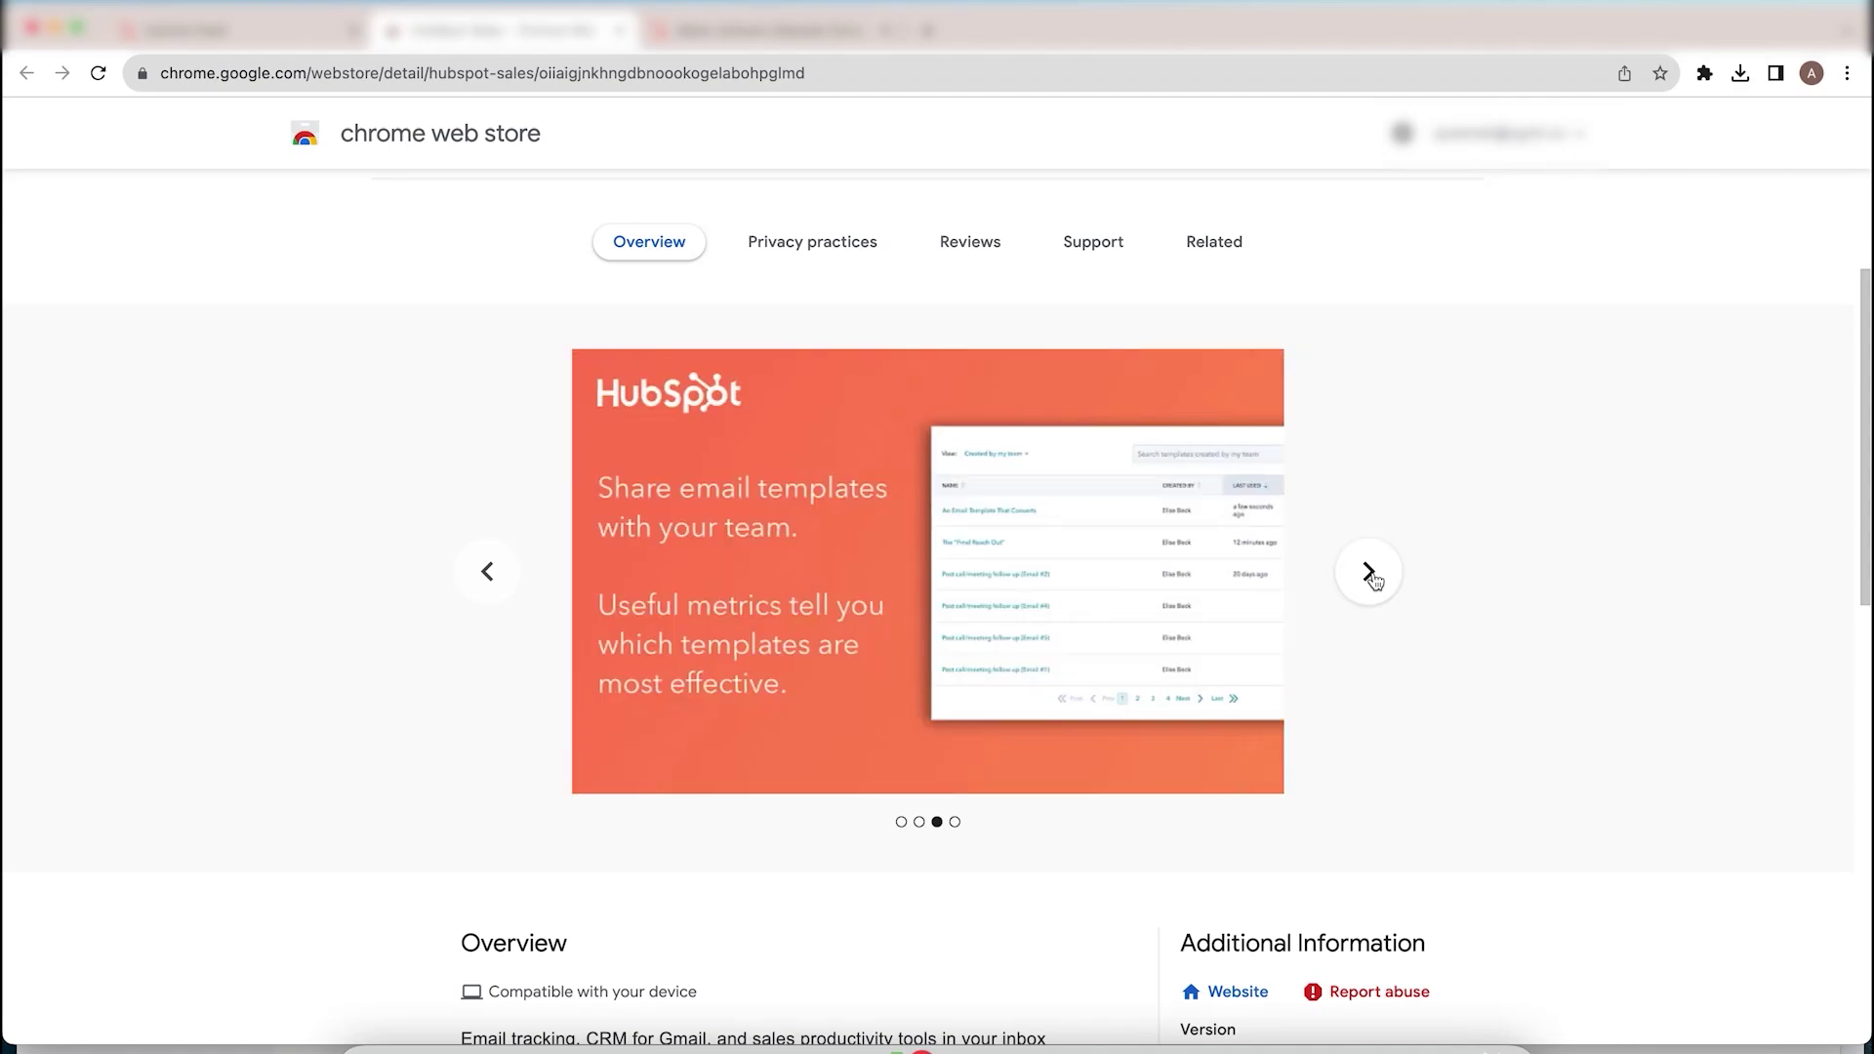
left_click(1369, 573)
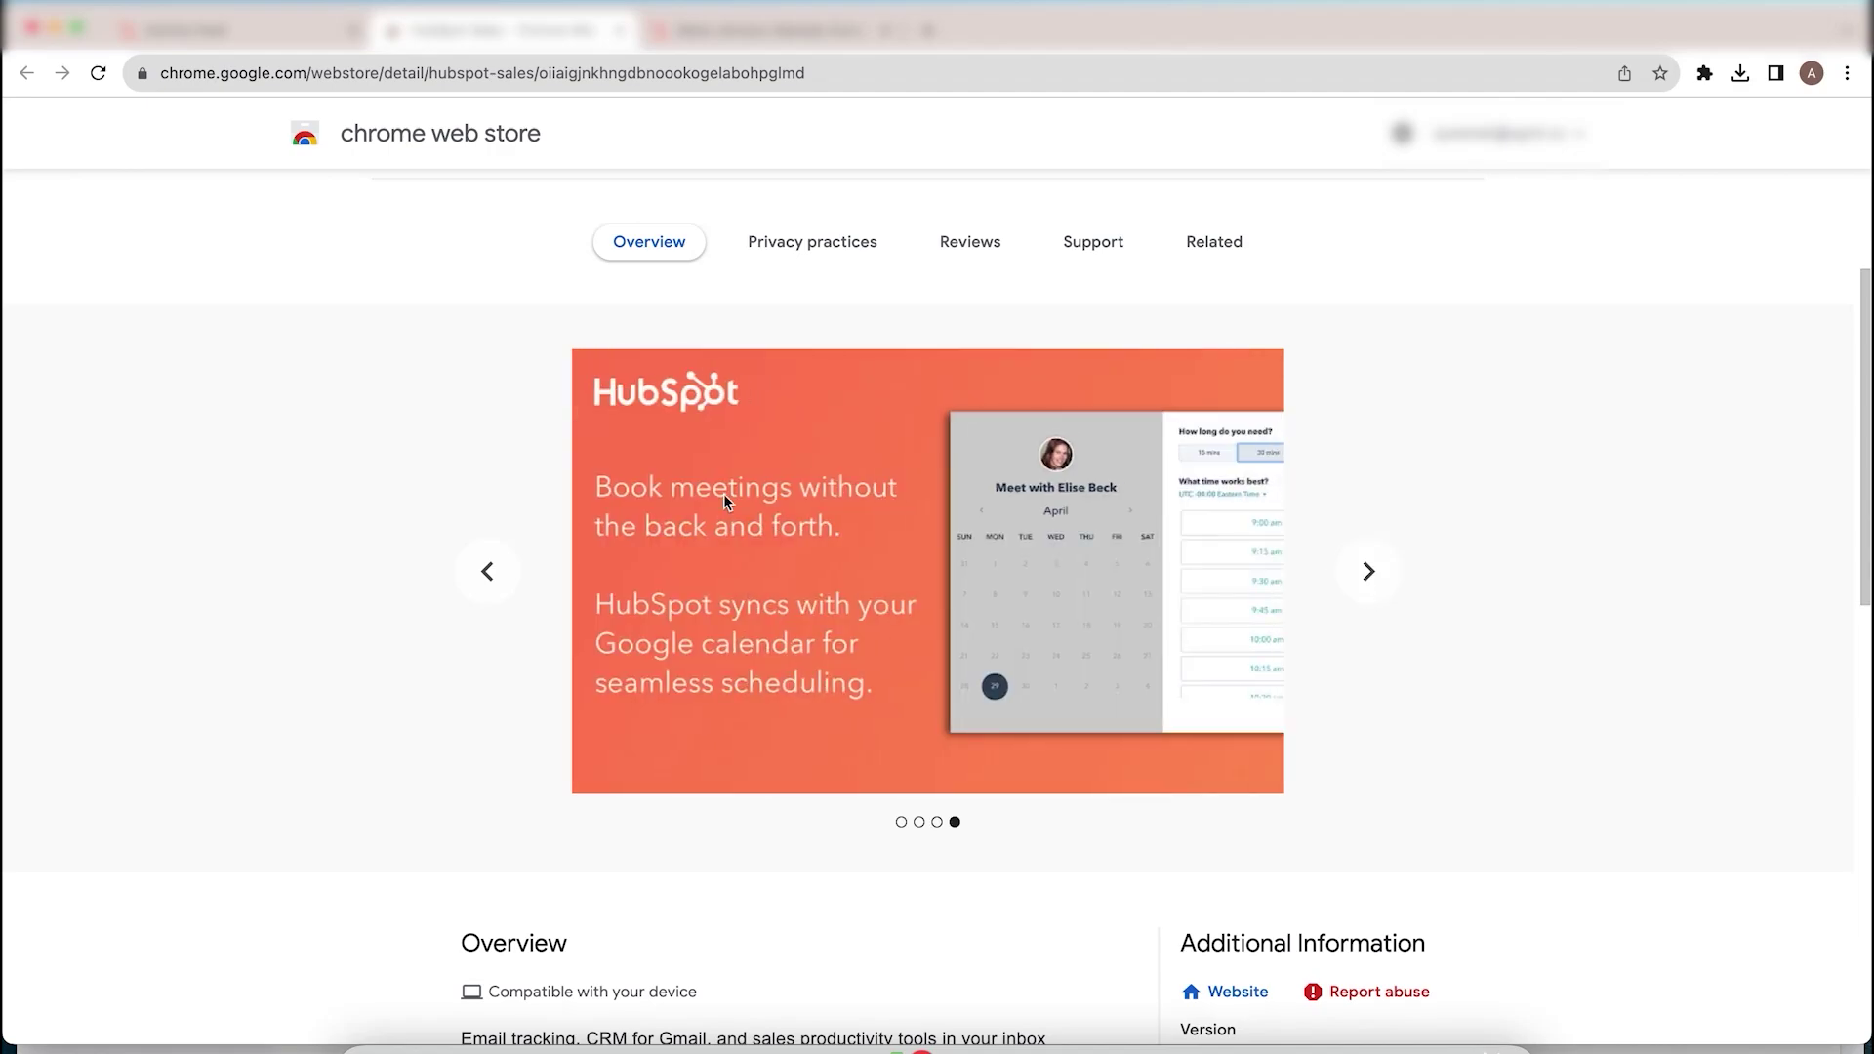
left_click(275, 44)
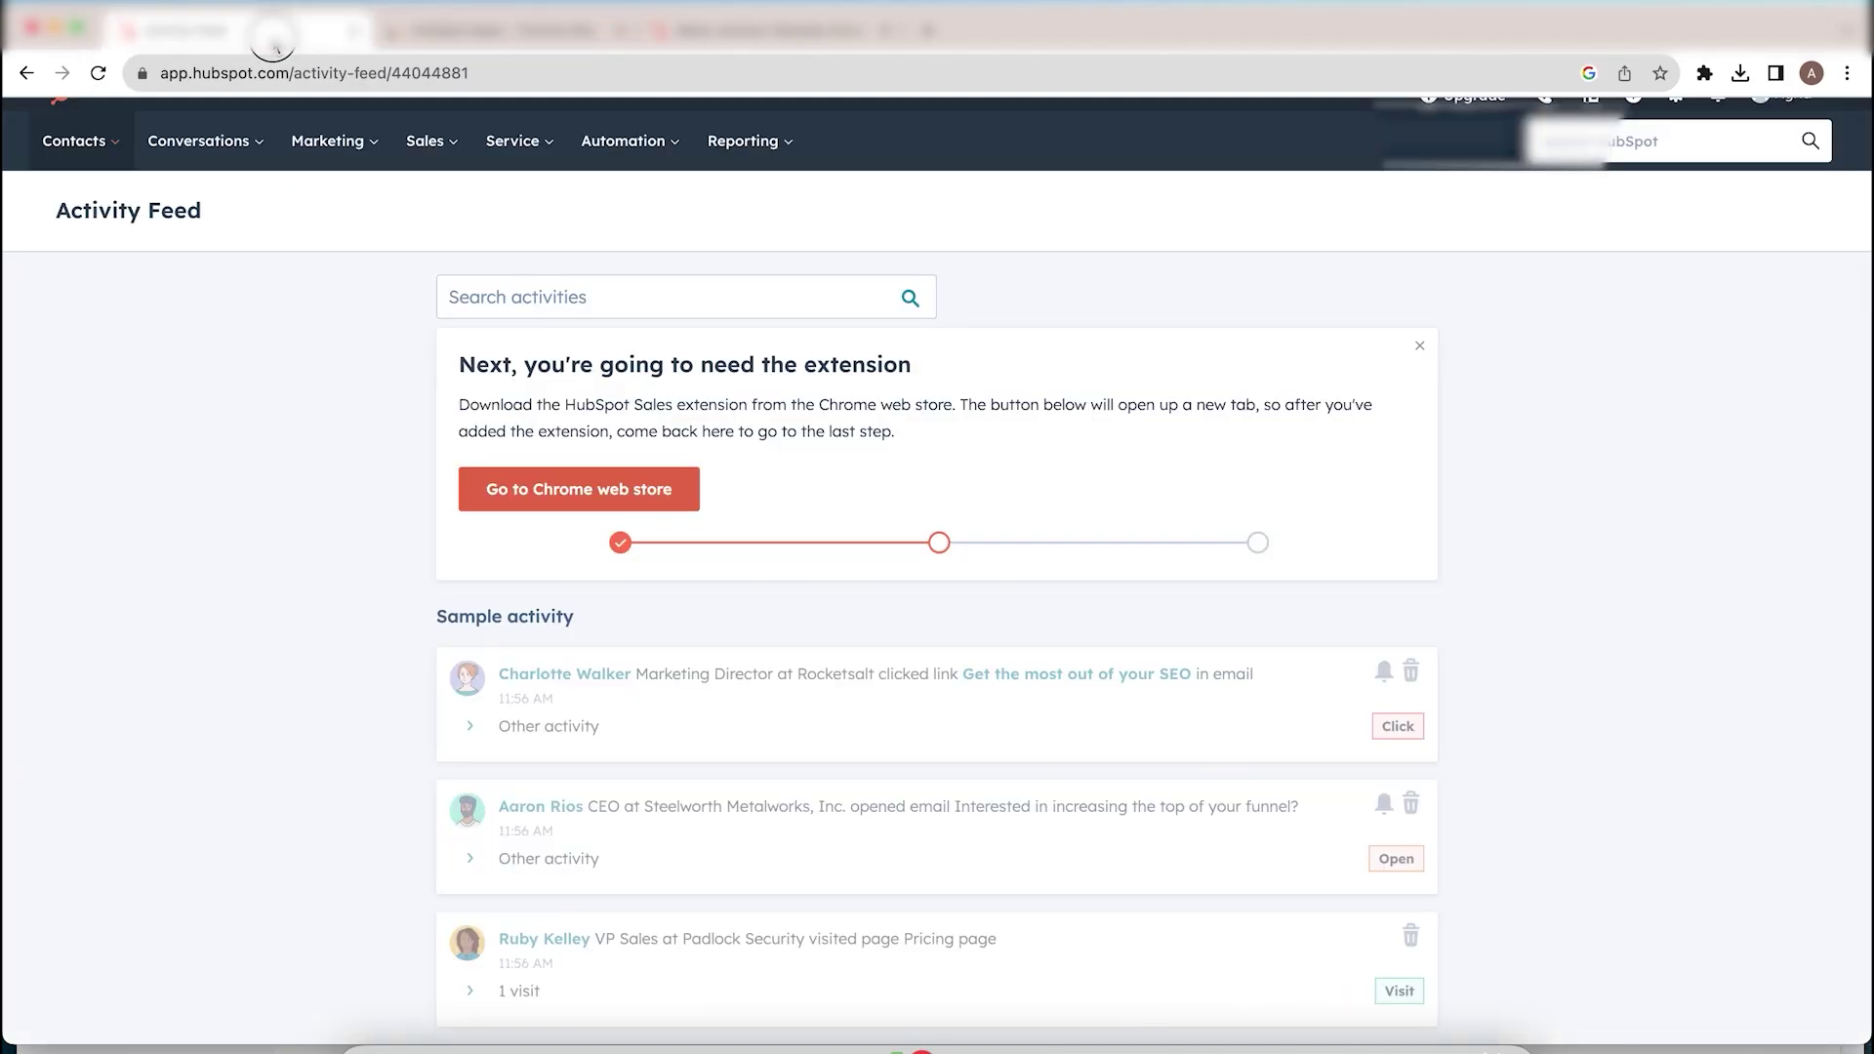
Step: Go back to step one, pick 'I will only send emails through HubSpot', and open the contact's email window
left_click(623, 546)
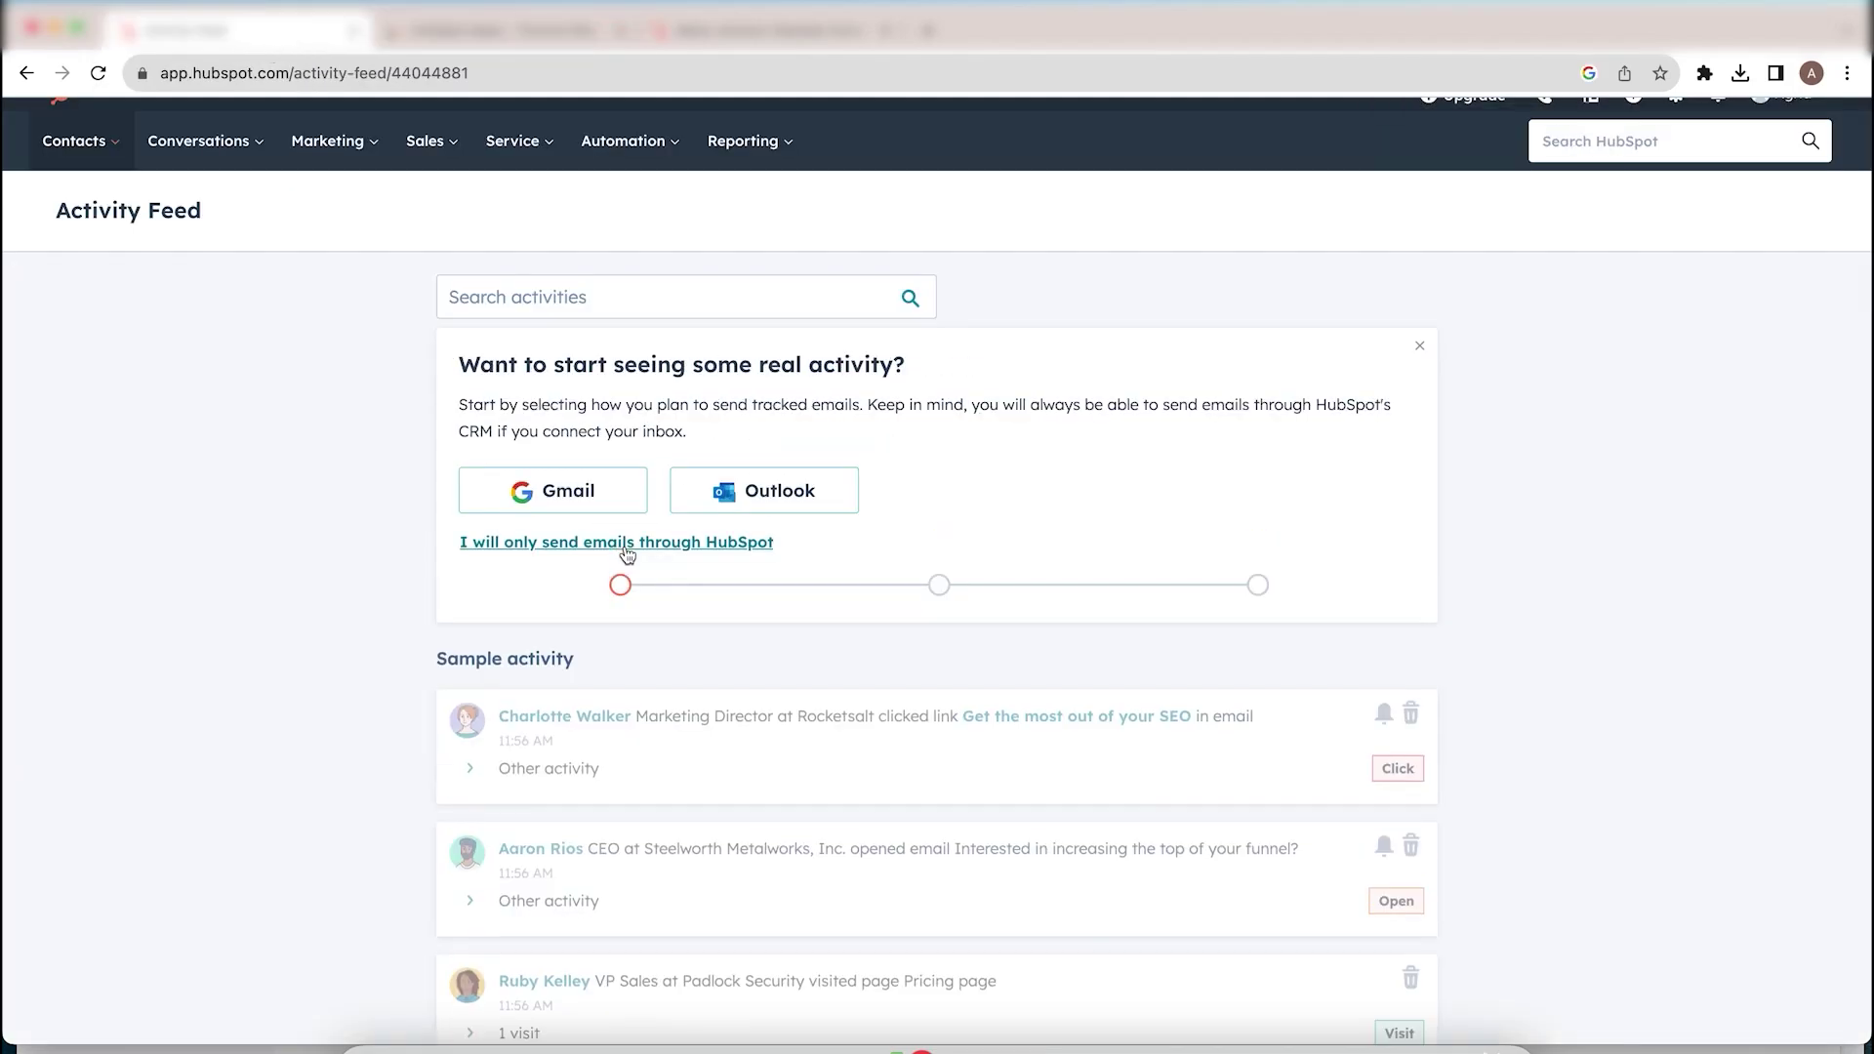
left_click(627, 546)
left_click(650, 502)
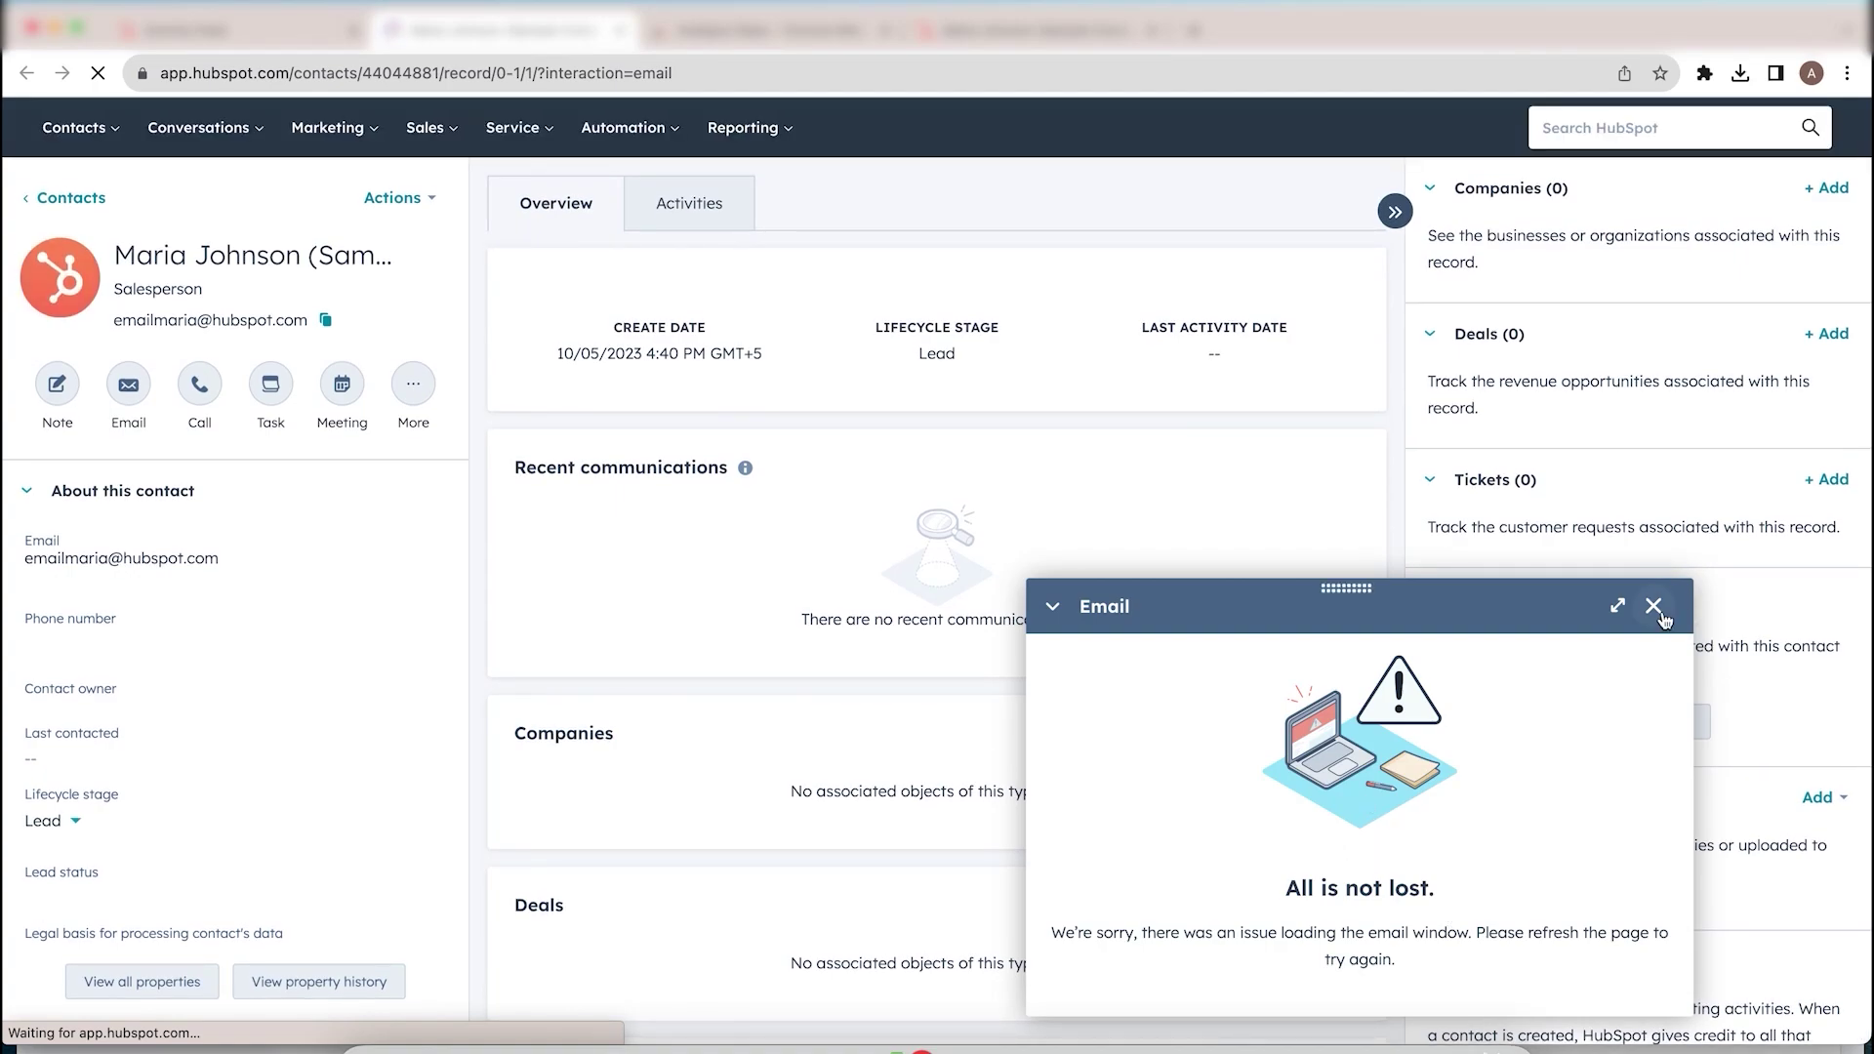
Step: Close the failed email panel and reopen the contact record via the HubSpot-only option
left_click(1057, 623)
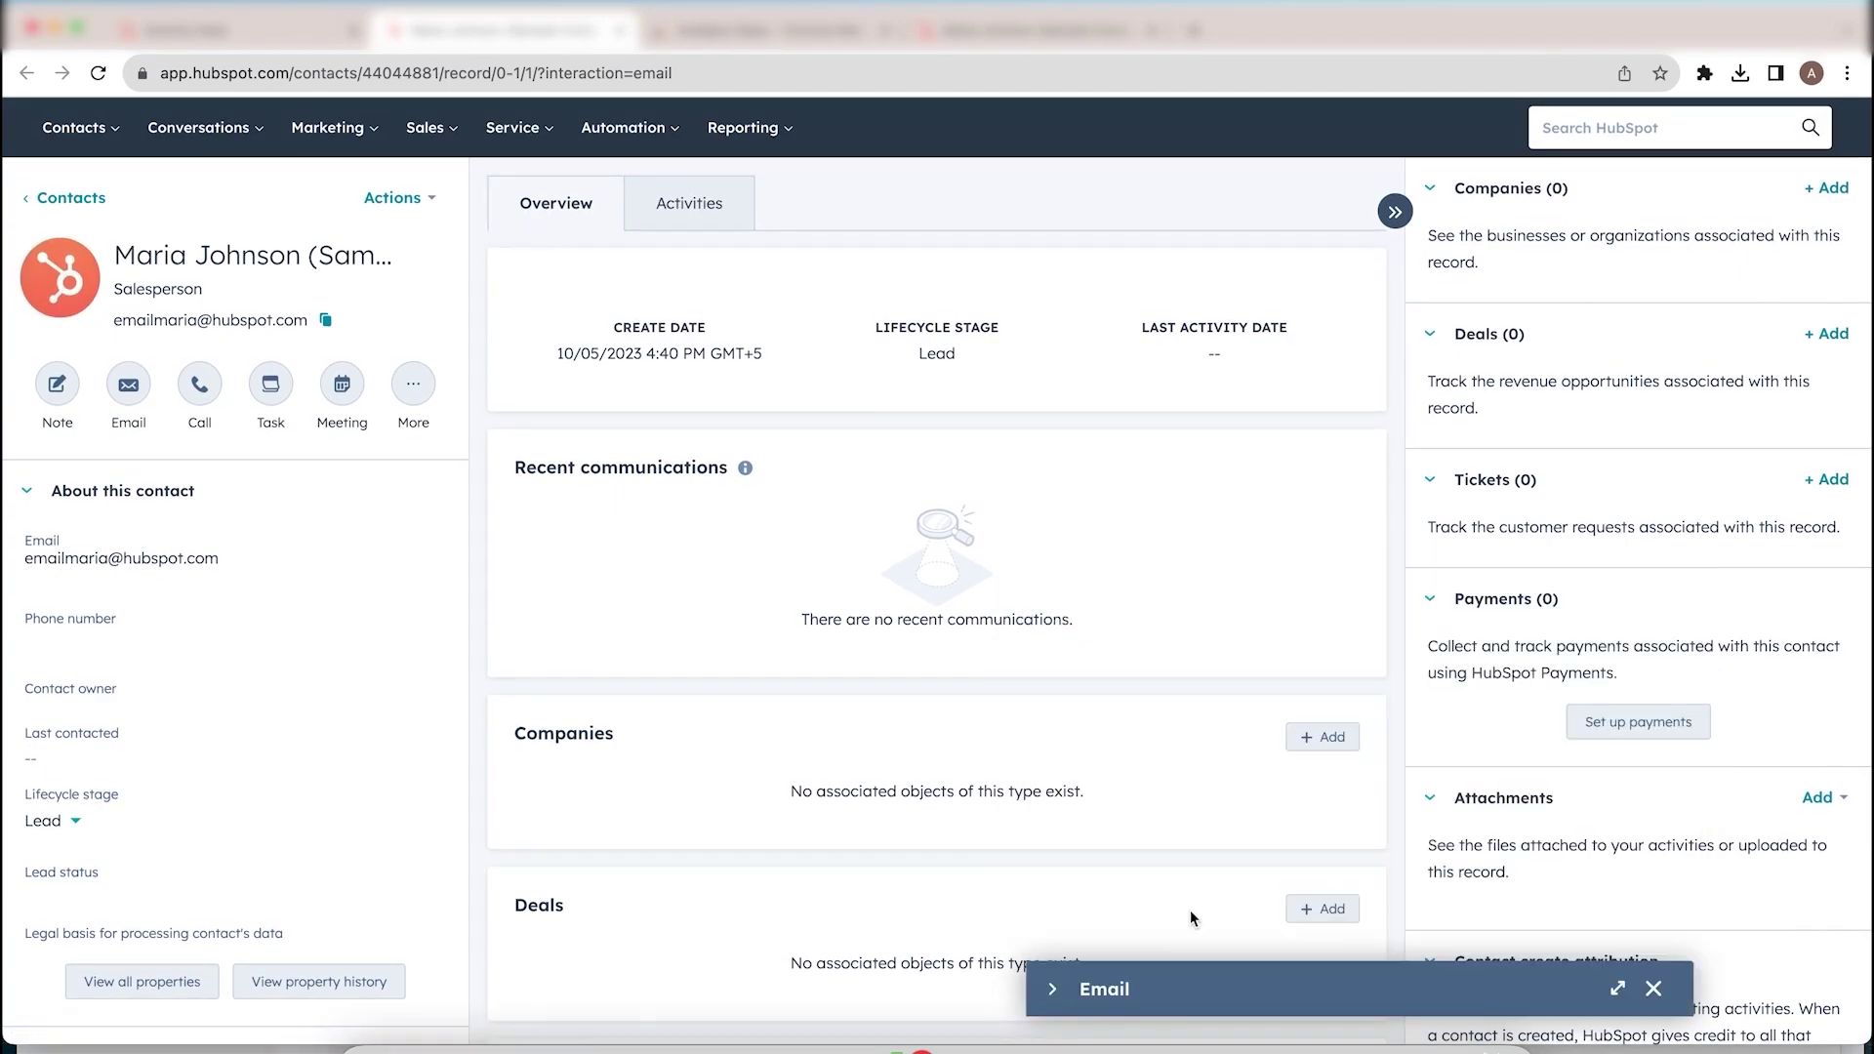
left_click(1660, 991)
scroll(1011, 473, "down", 2)
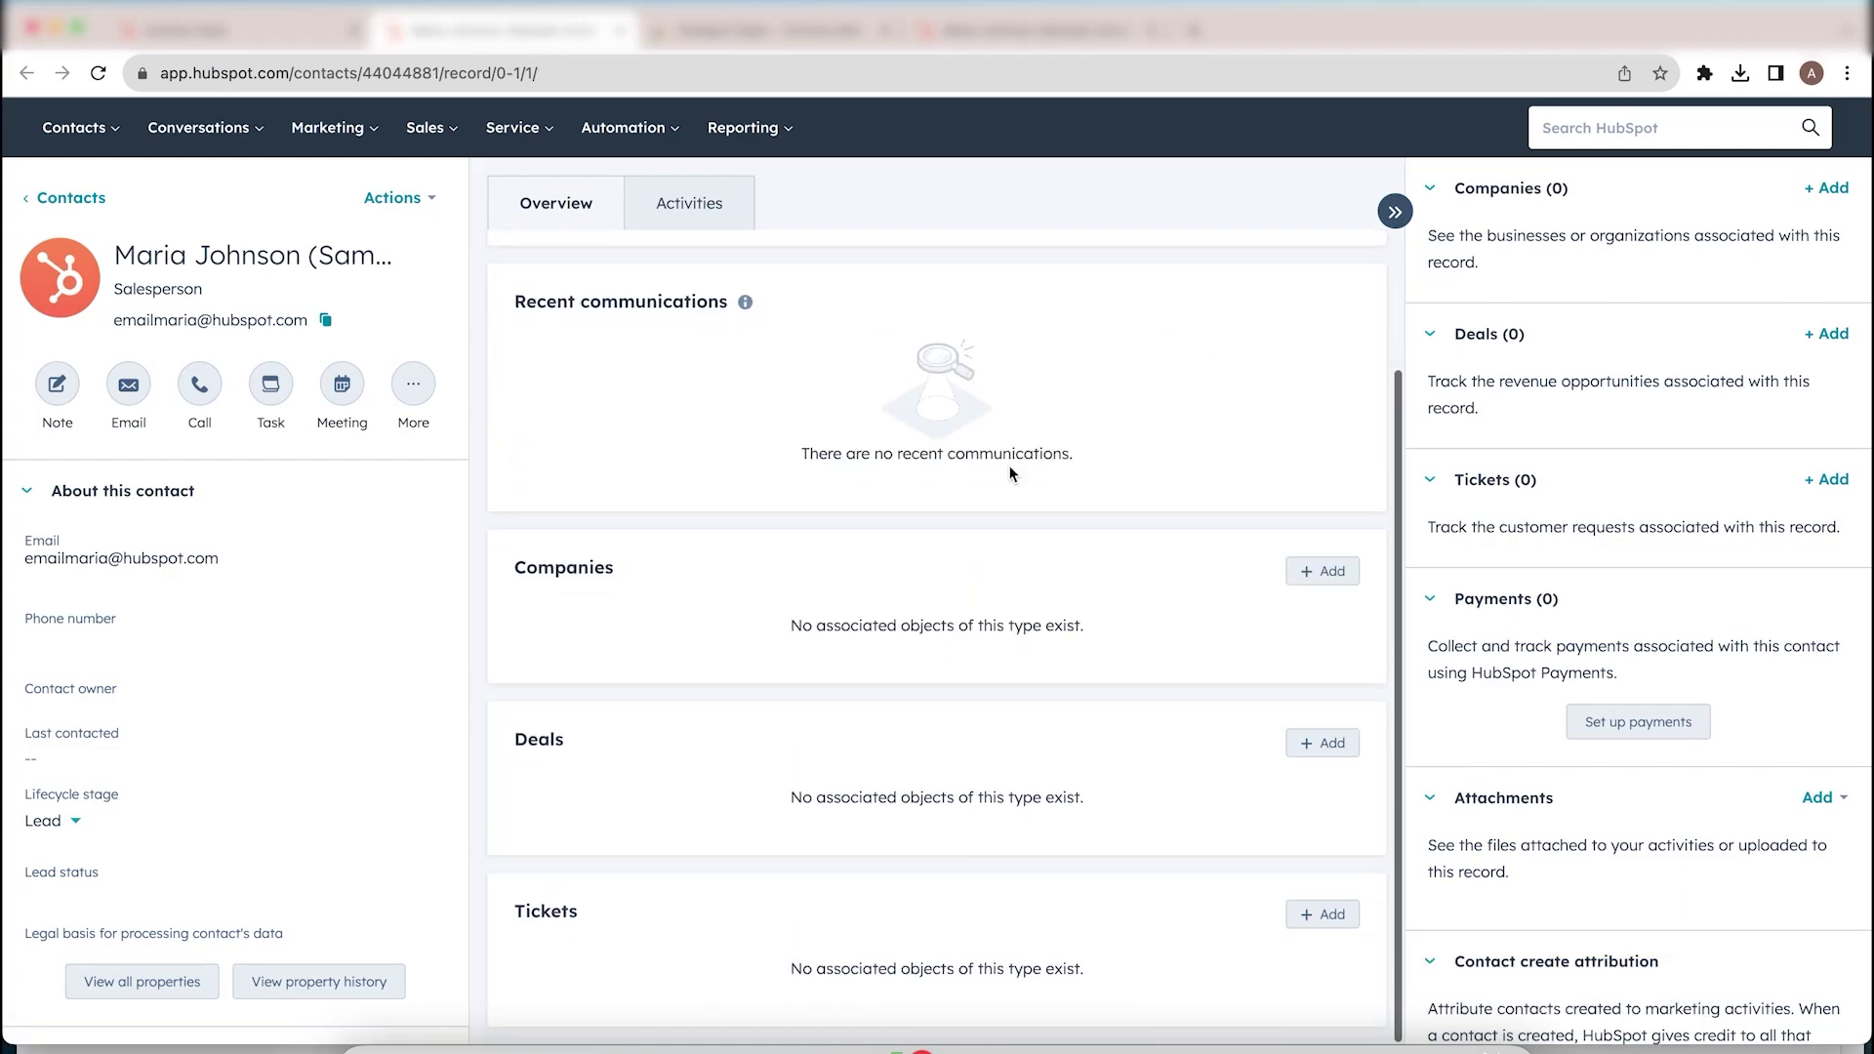
left_click(234, 30)
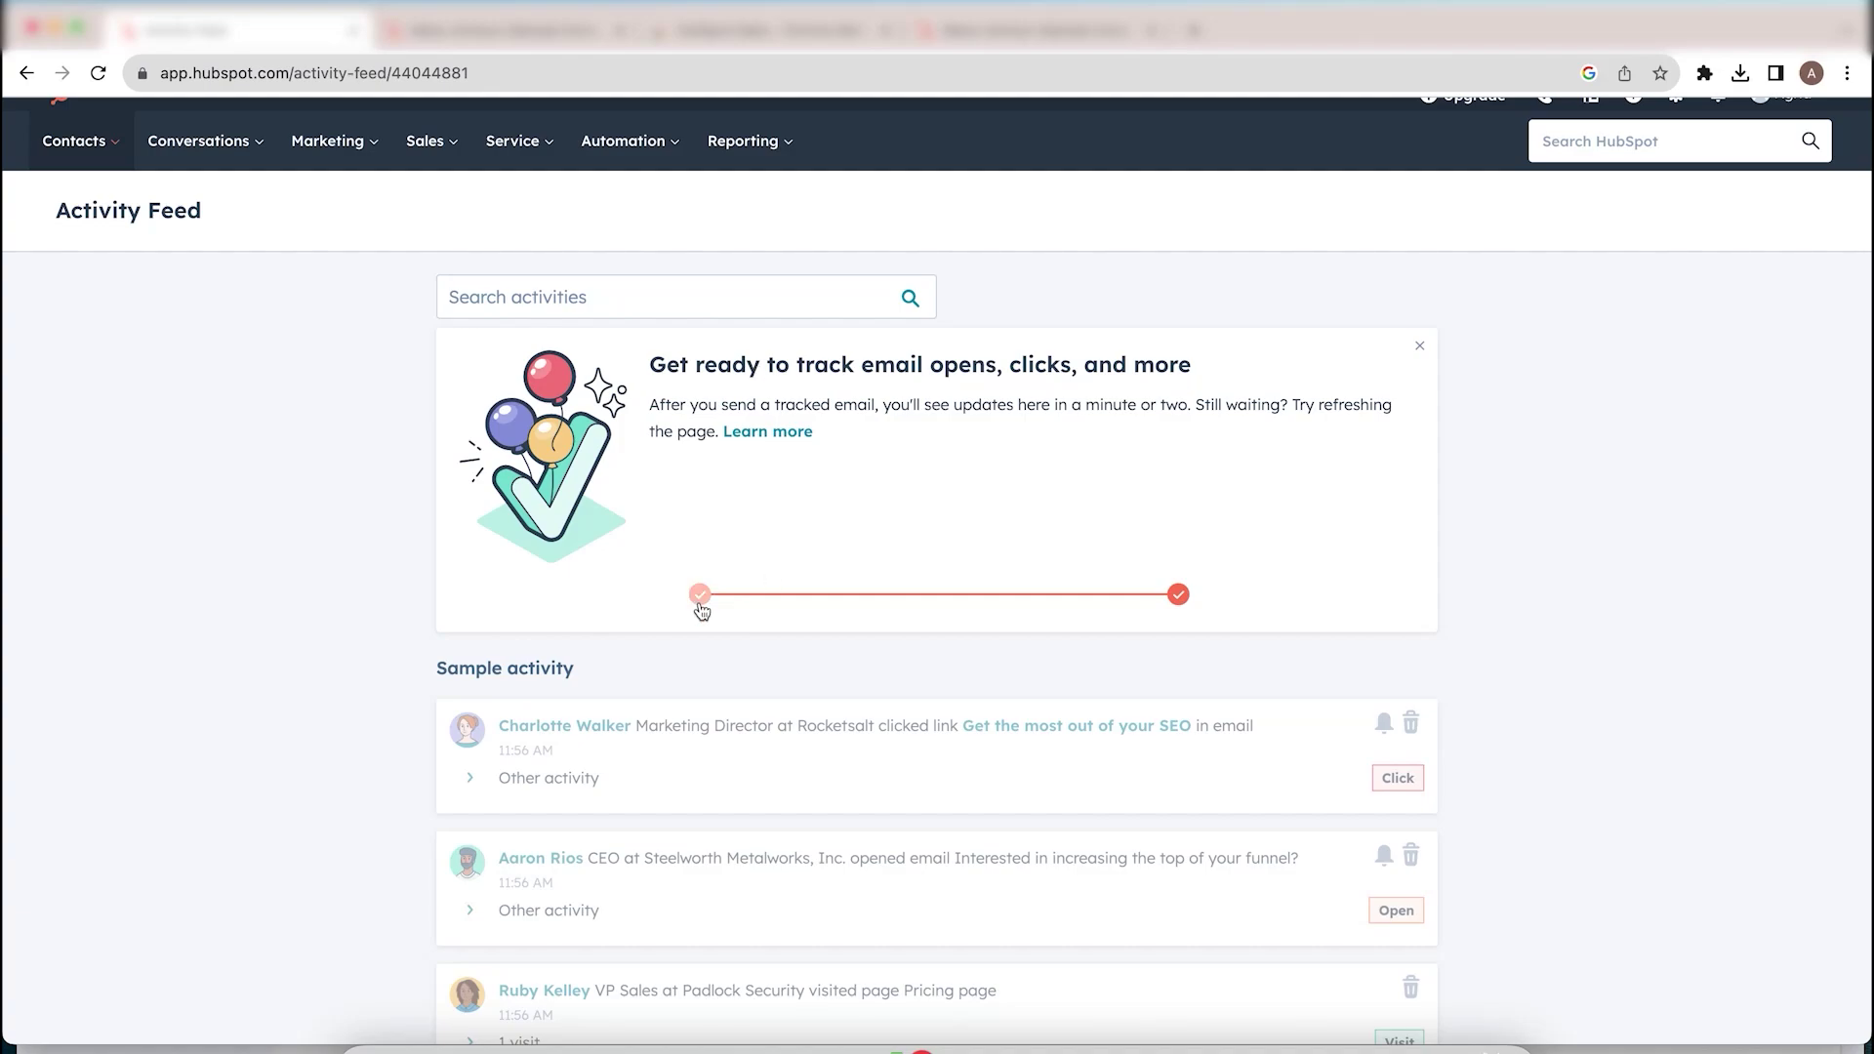
left_click(1178, 595)
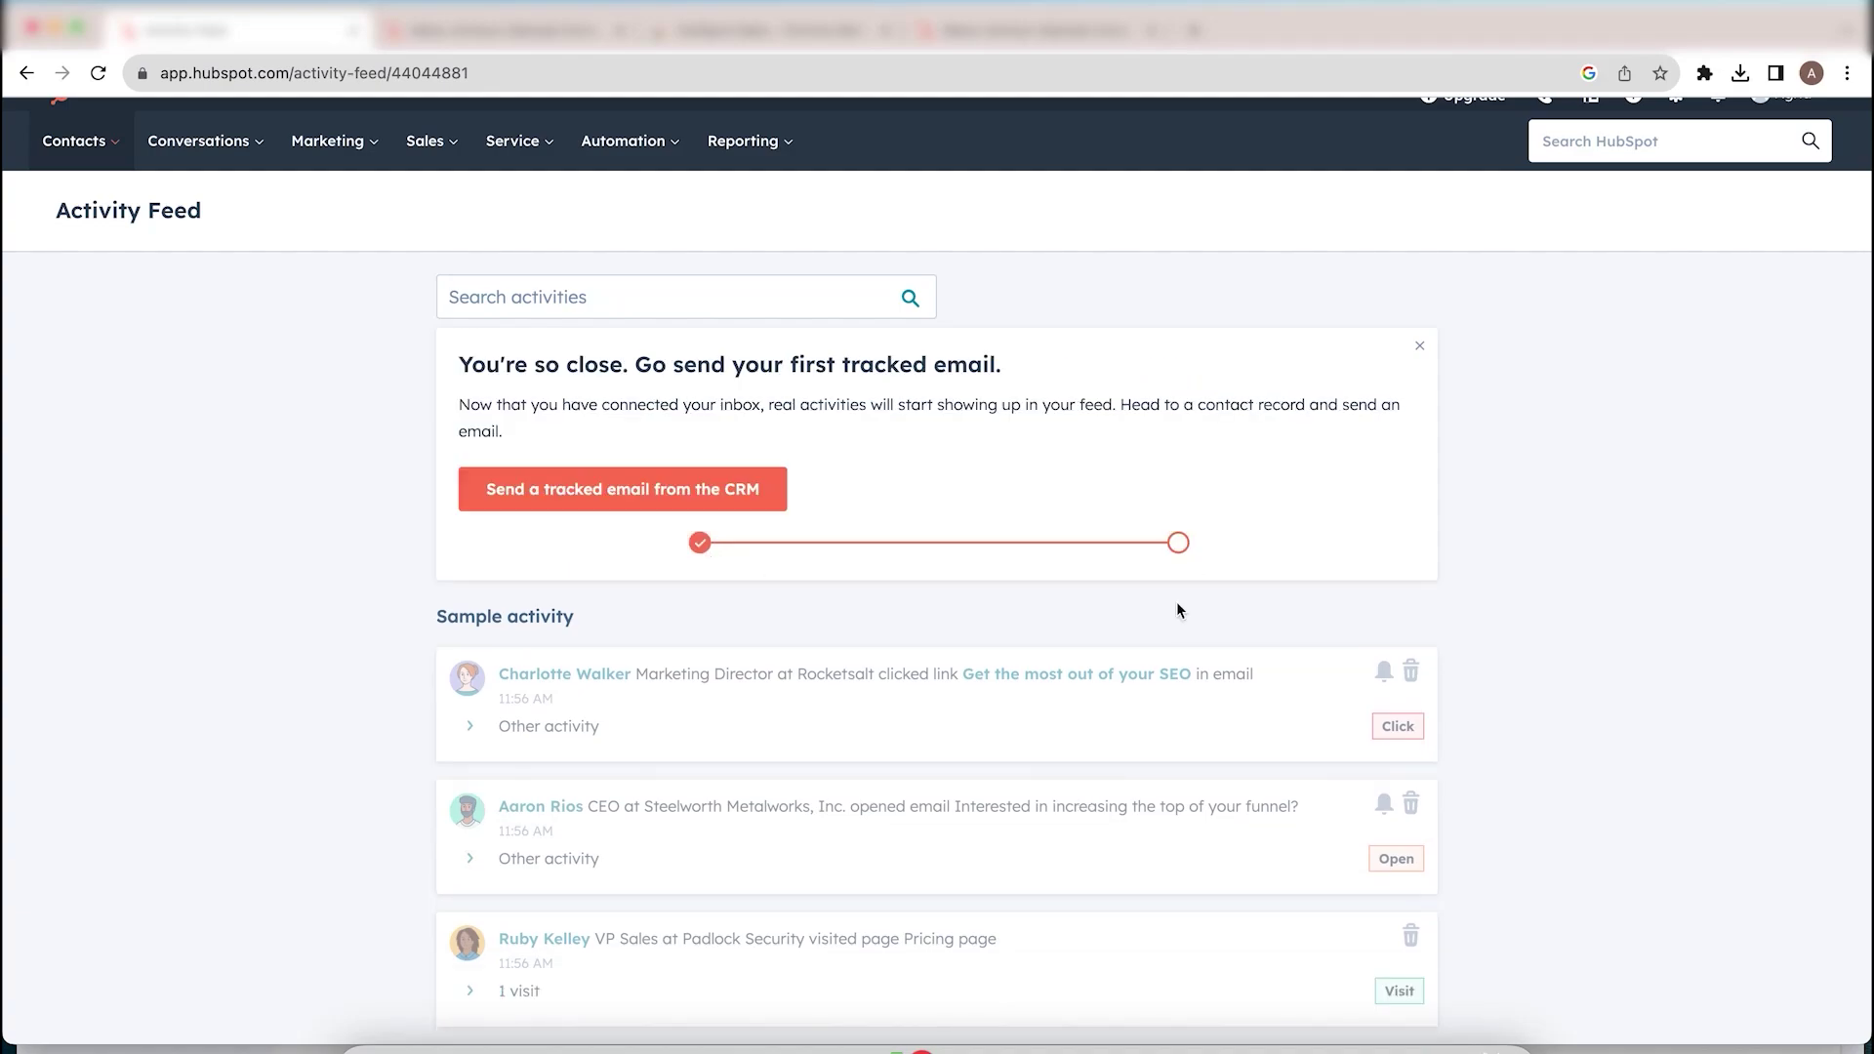
left_click(706, 493)
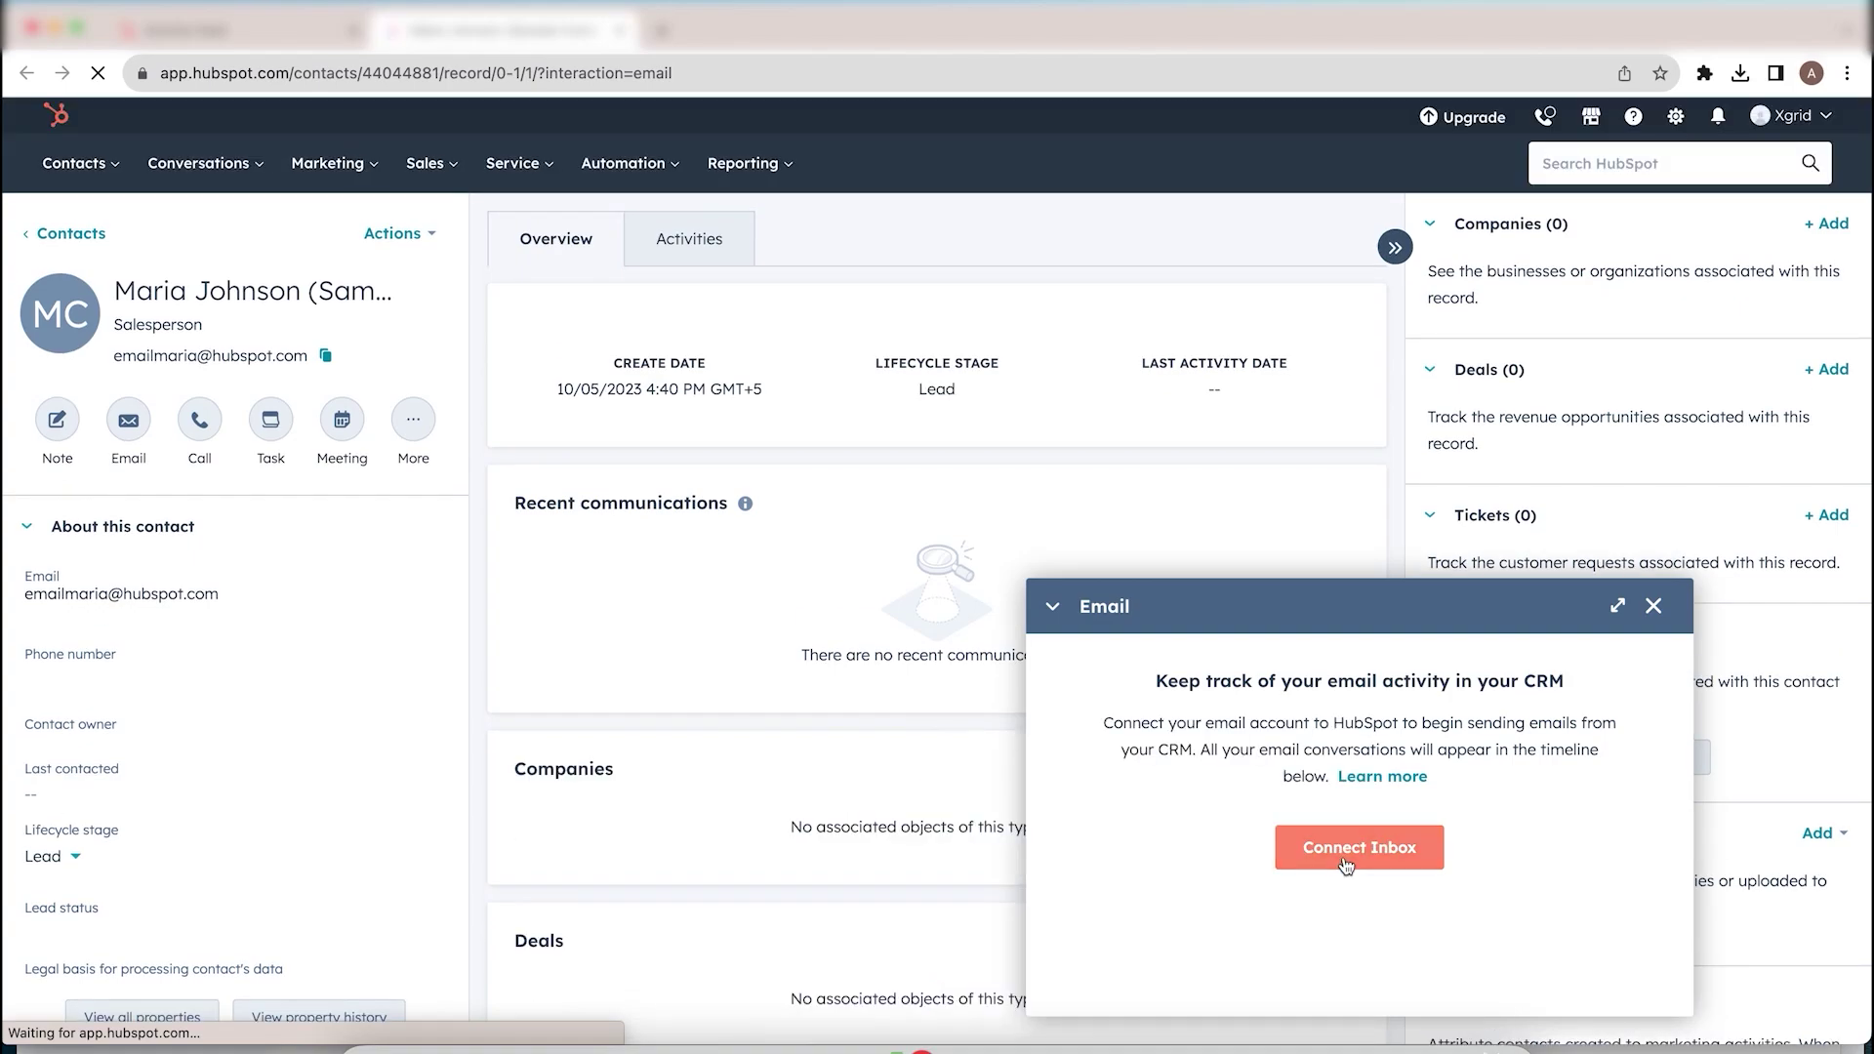
Step: Start the inbox connection, enter the Gmail address, and choose to connect through Gmail
left_click(1345, 866)
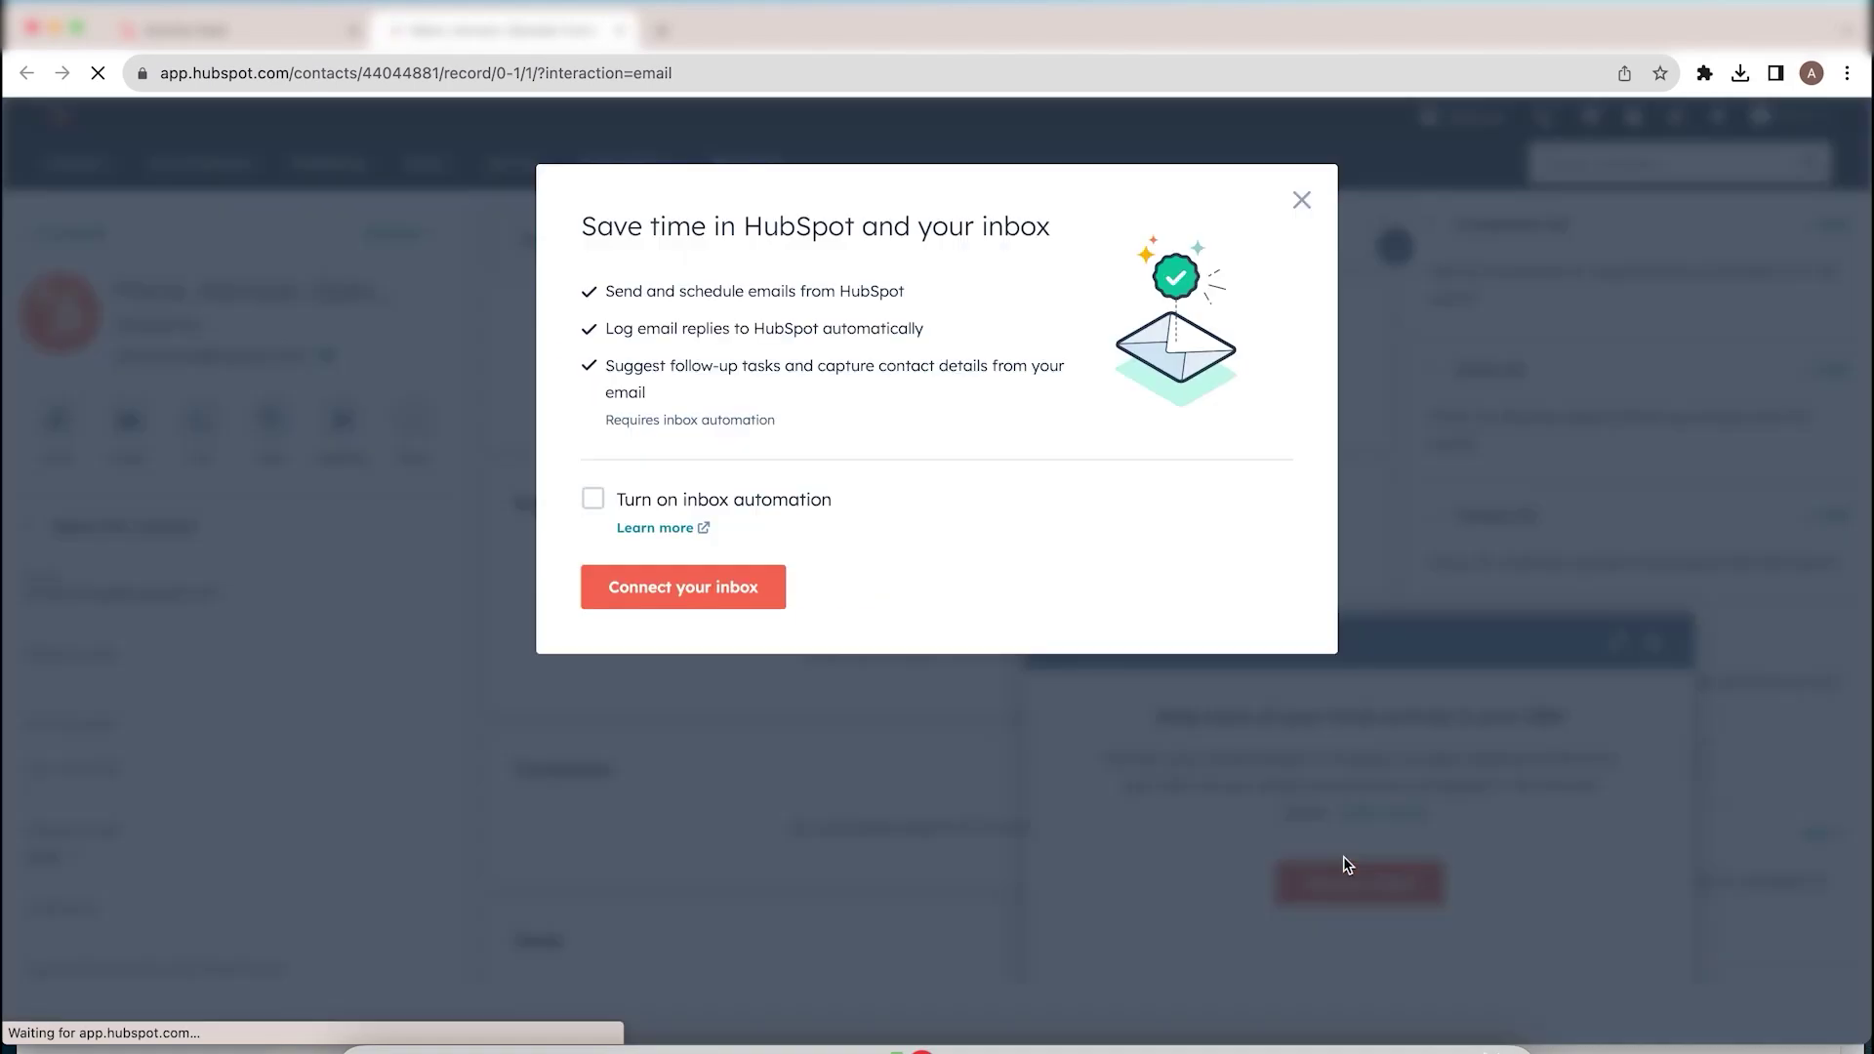
left_click(644, 568)
left_click(879, 323)
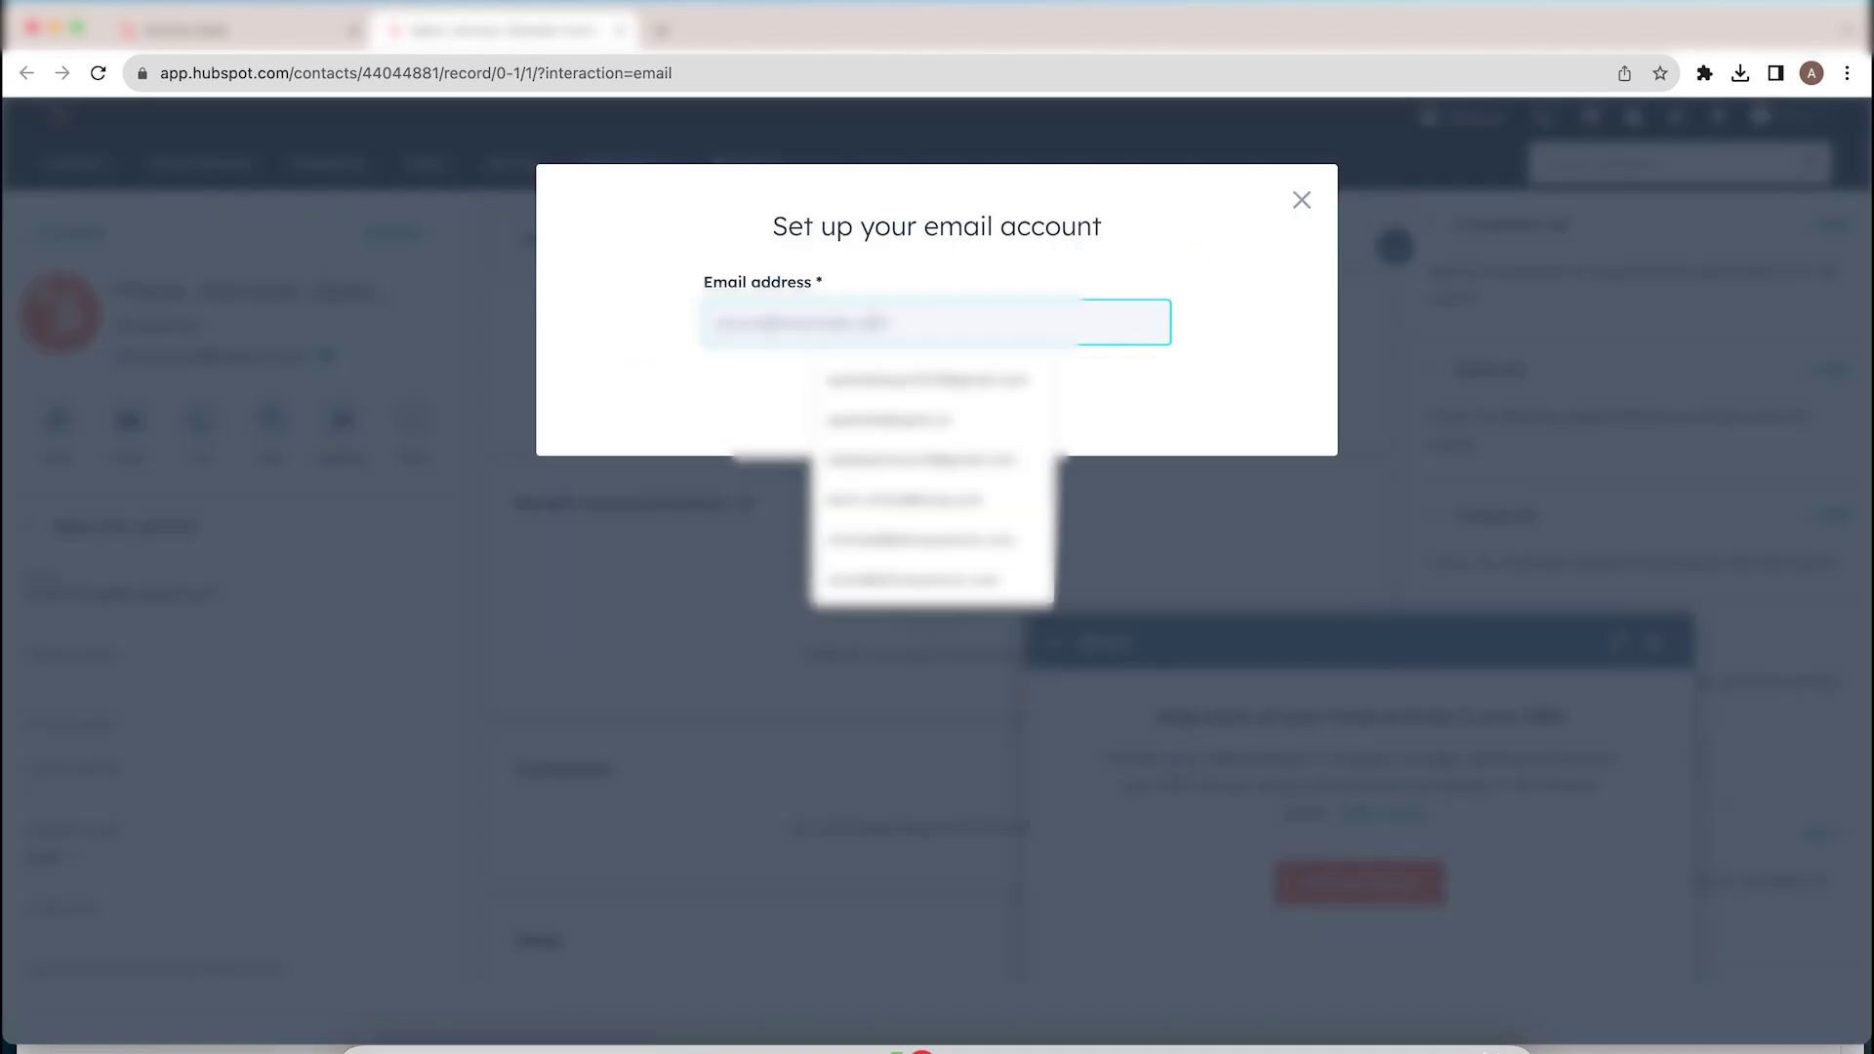
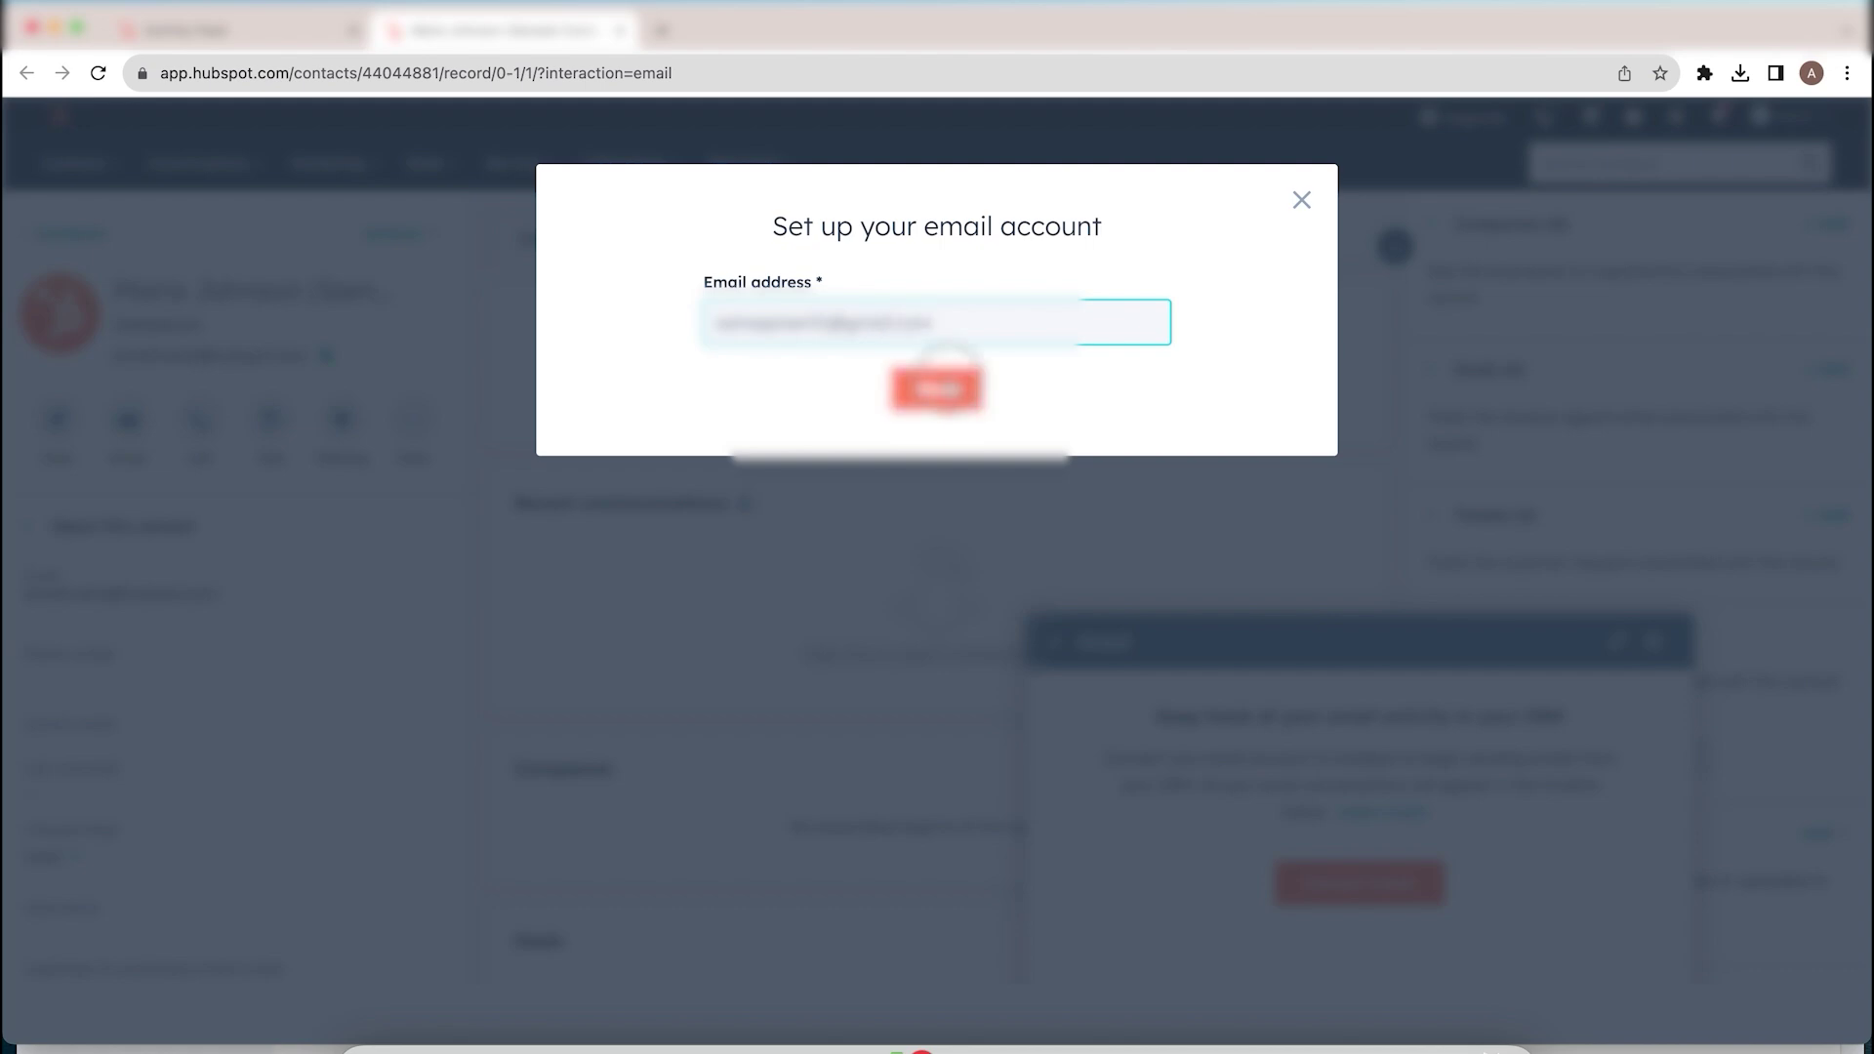
left_click(949, 385)
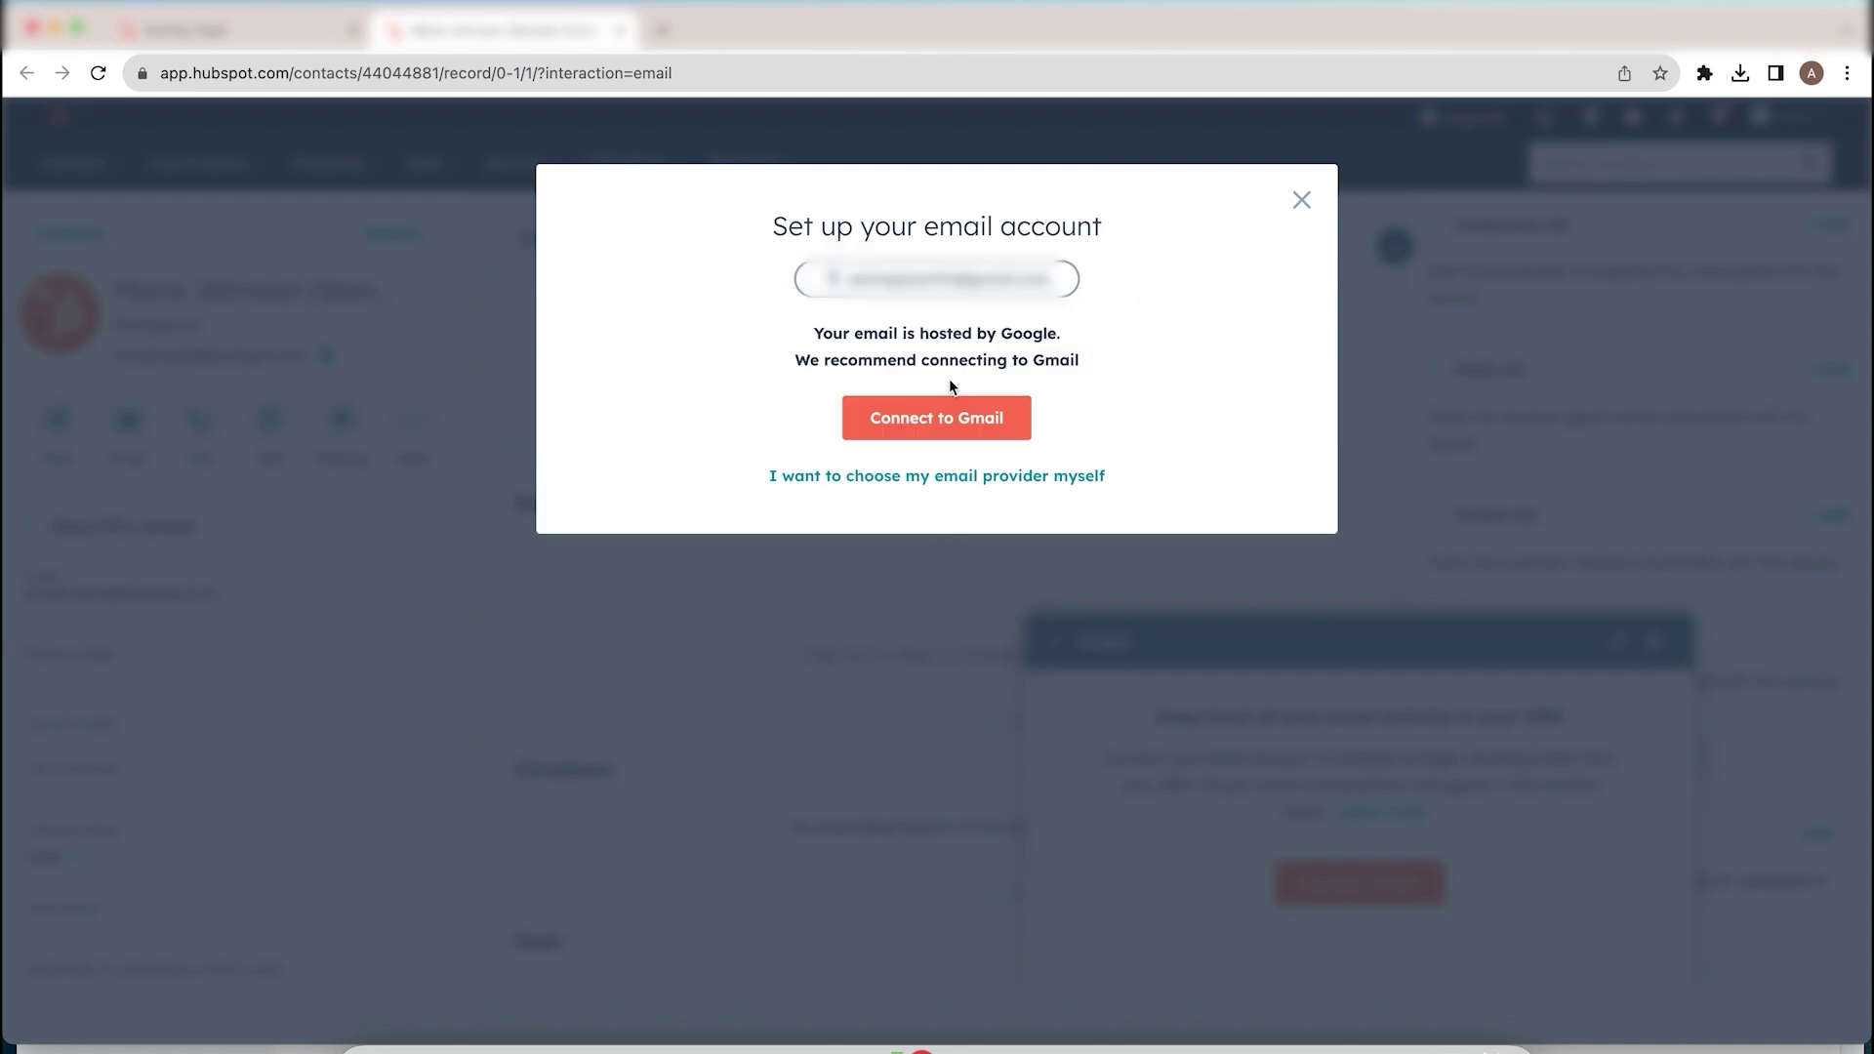
left_click(961, 430)
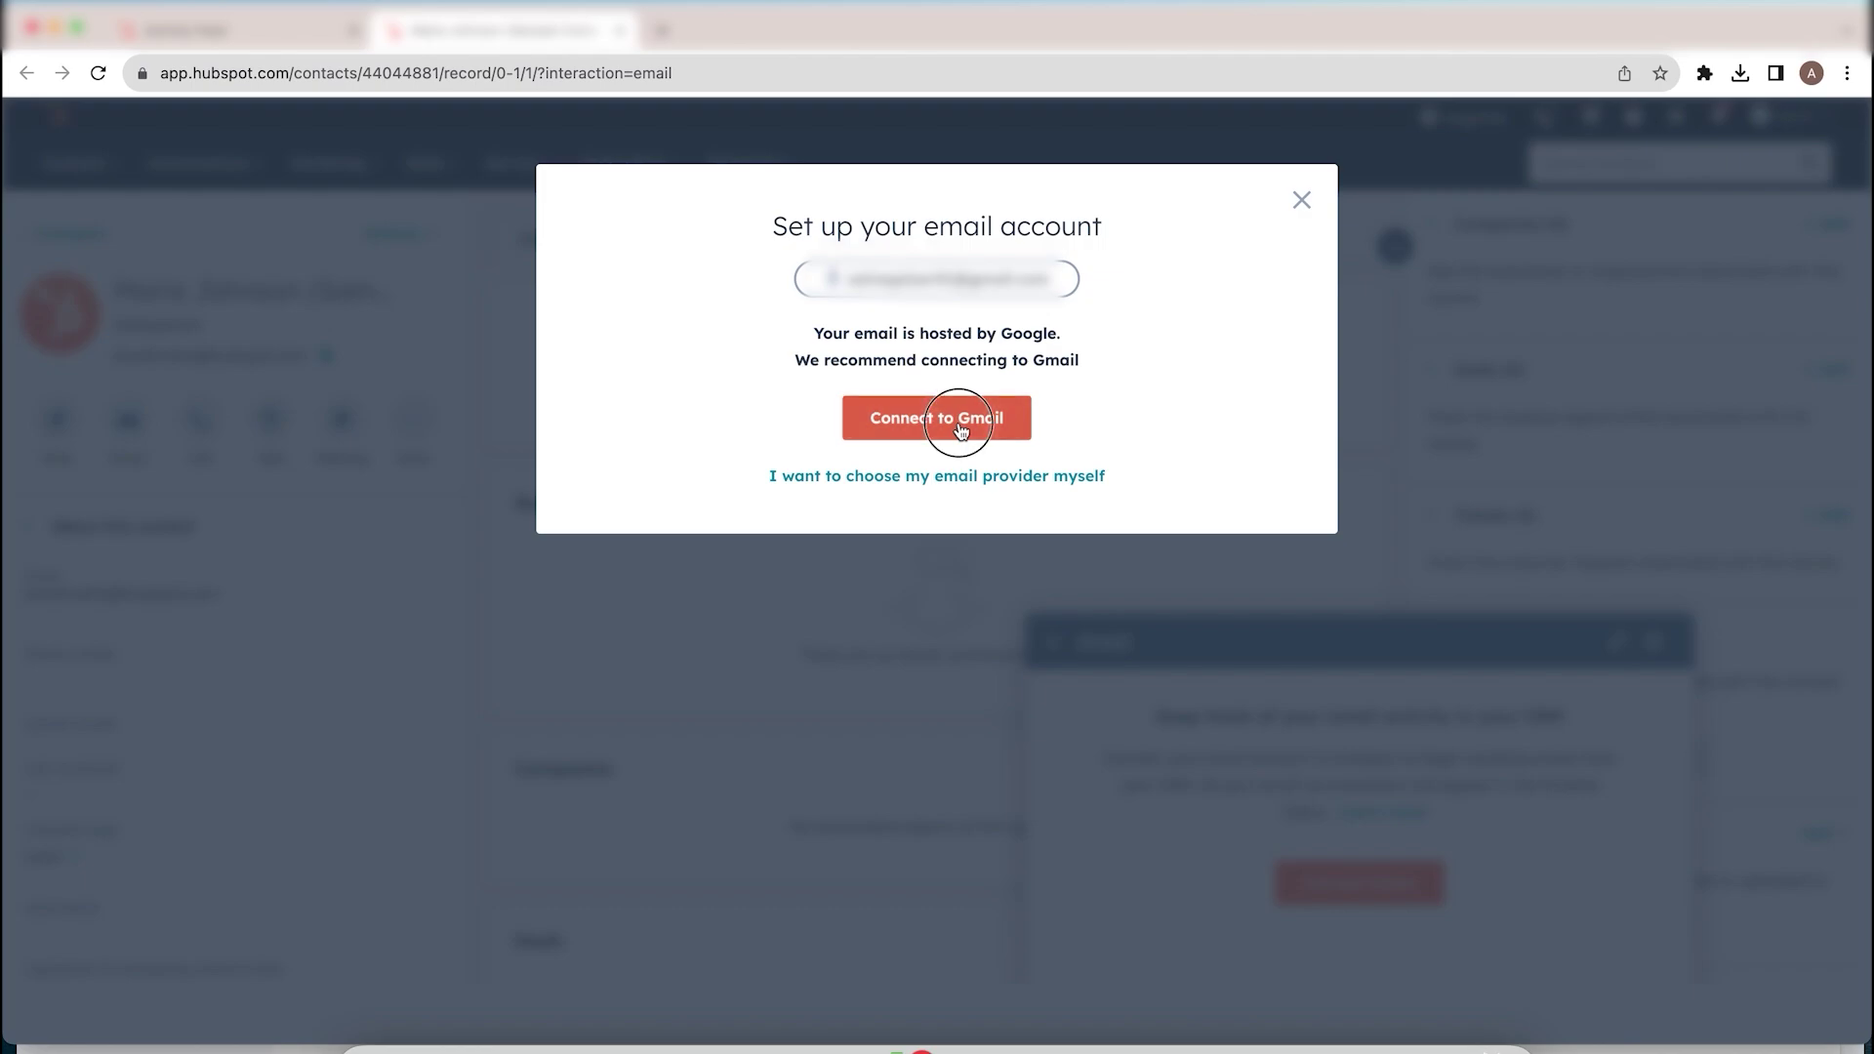
Step: Scroll through the Connect your Google account terms and agree to them
scroll(866, 607, "down", 3)
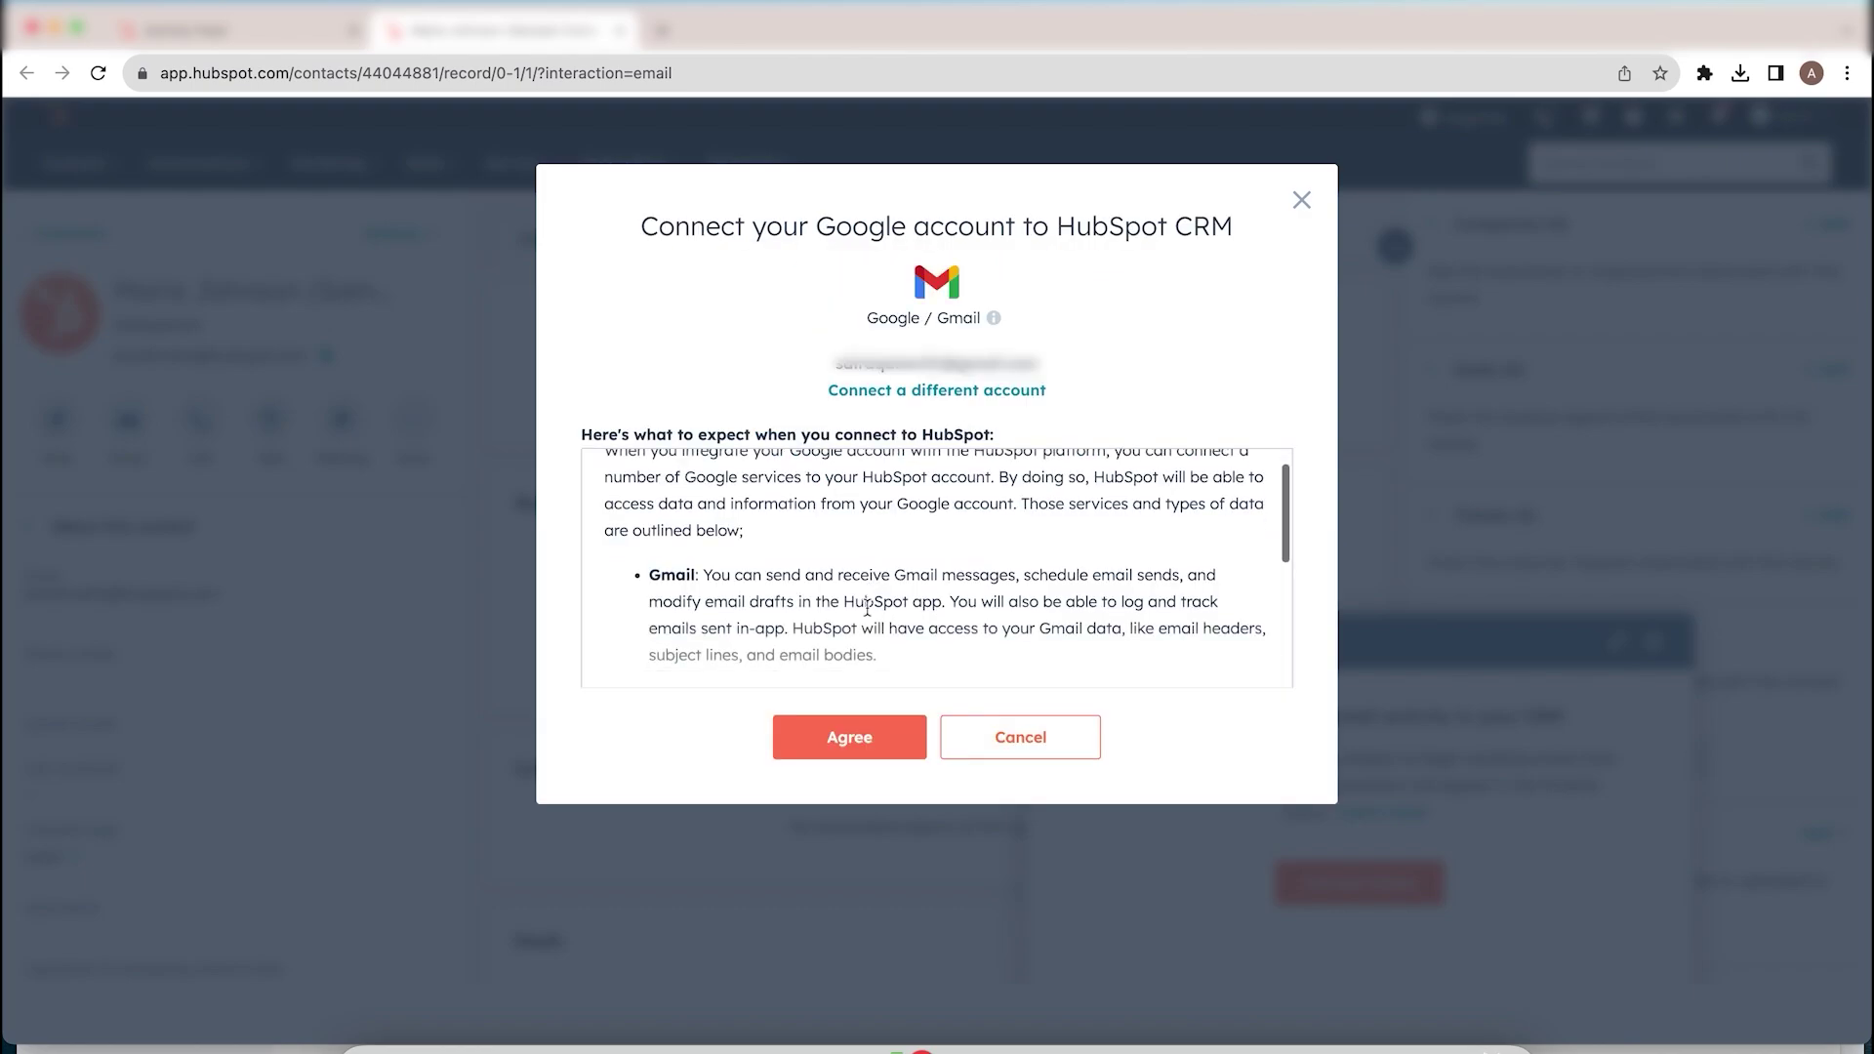
scroll(885, 617, "down", 2)
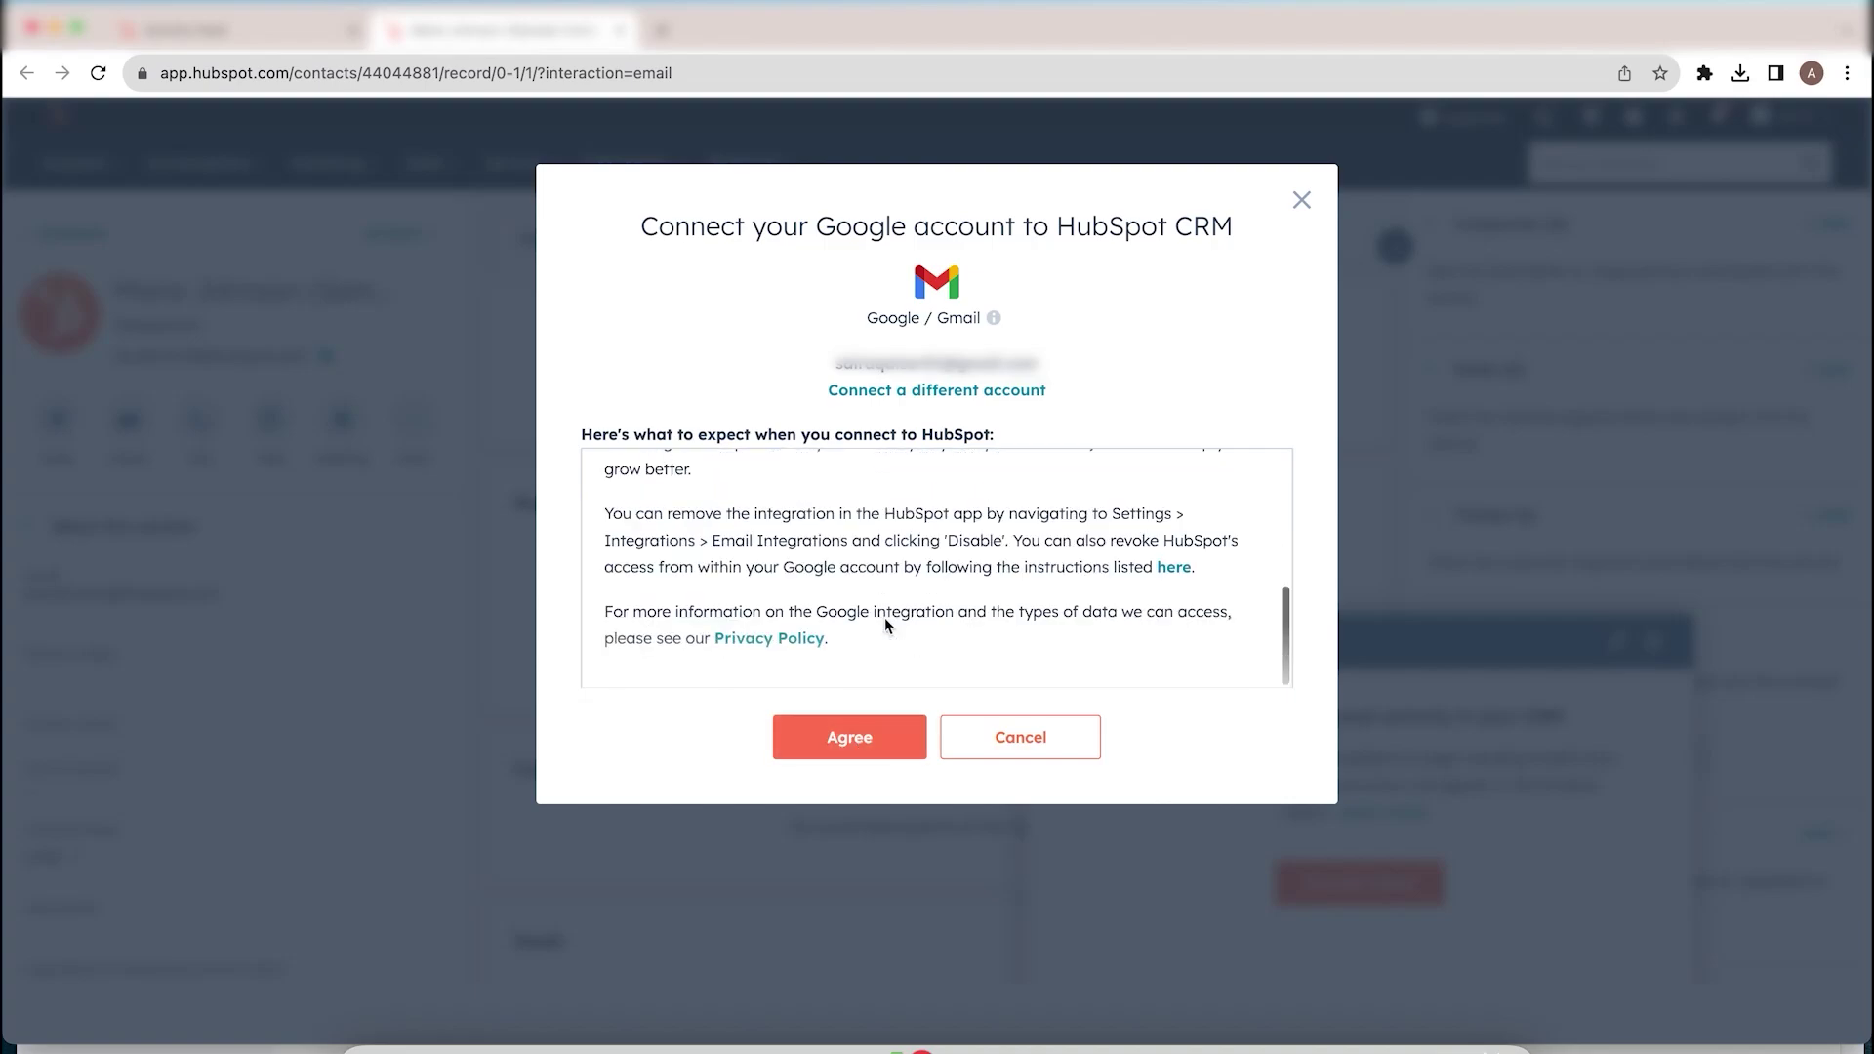
left_click(899, 741)
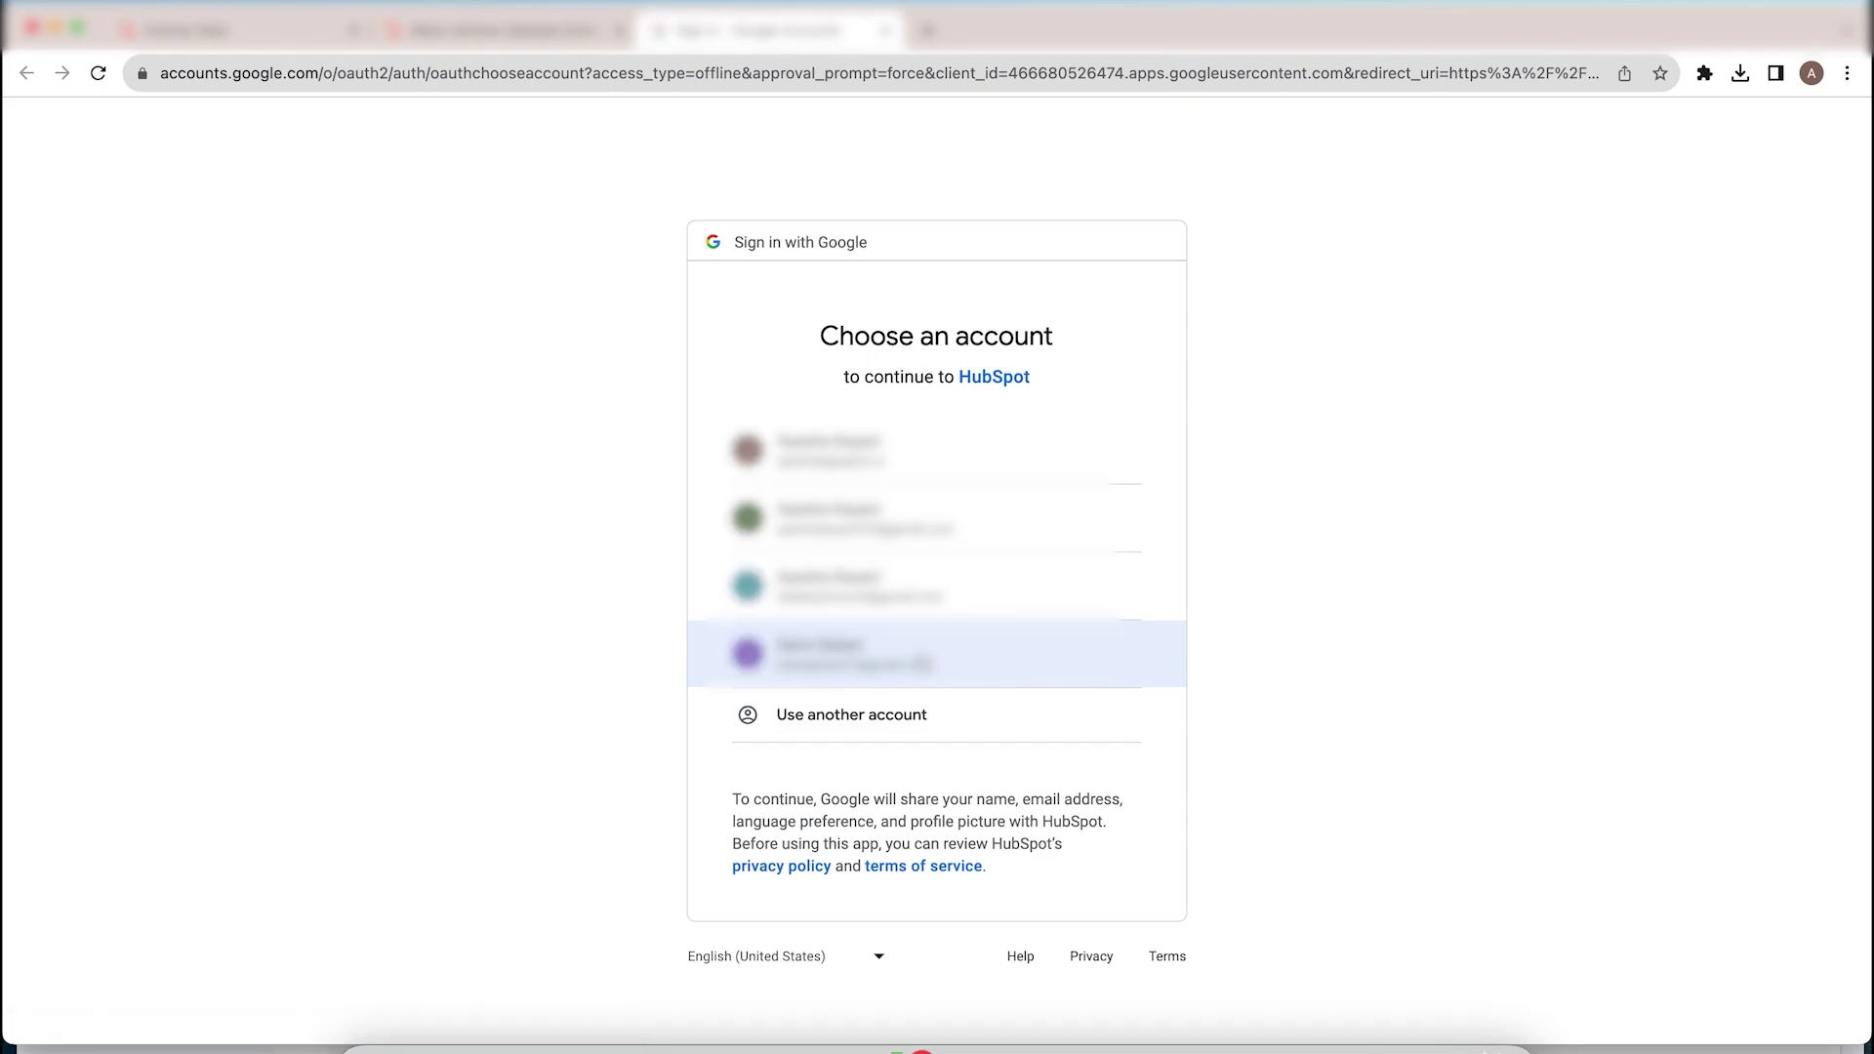
Step: Choose the fourth Google account and allow HubSpot access to it
left_click(832, 668)
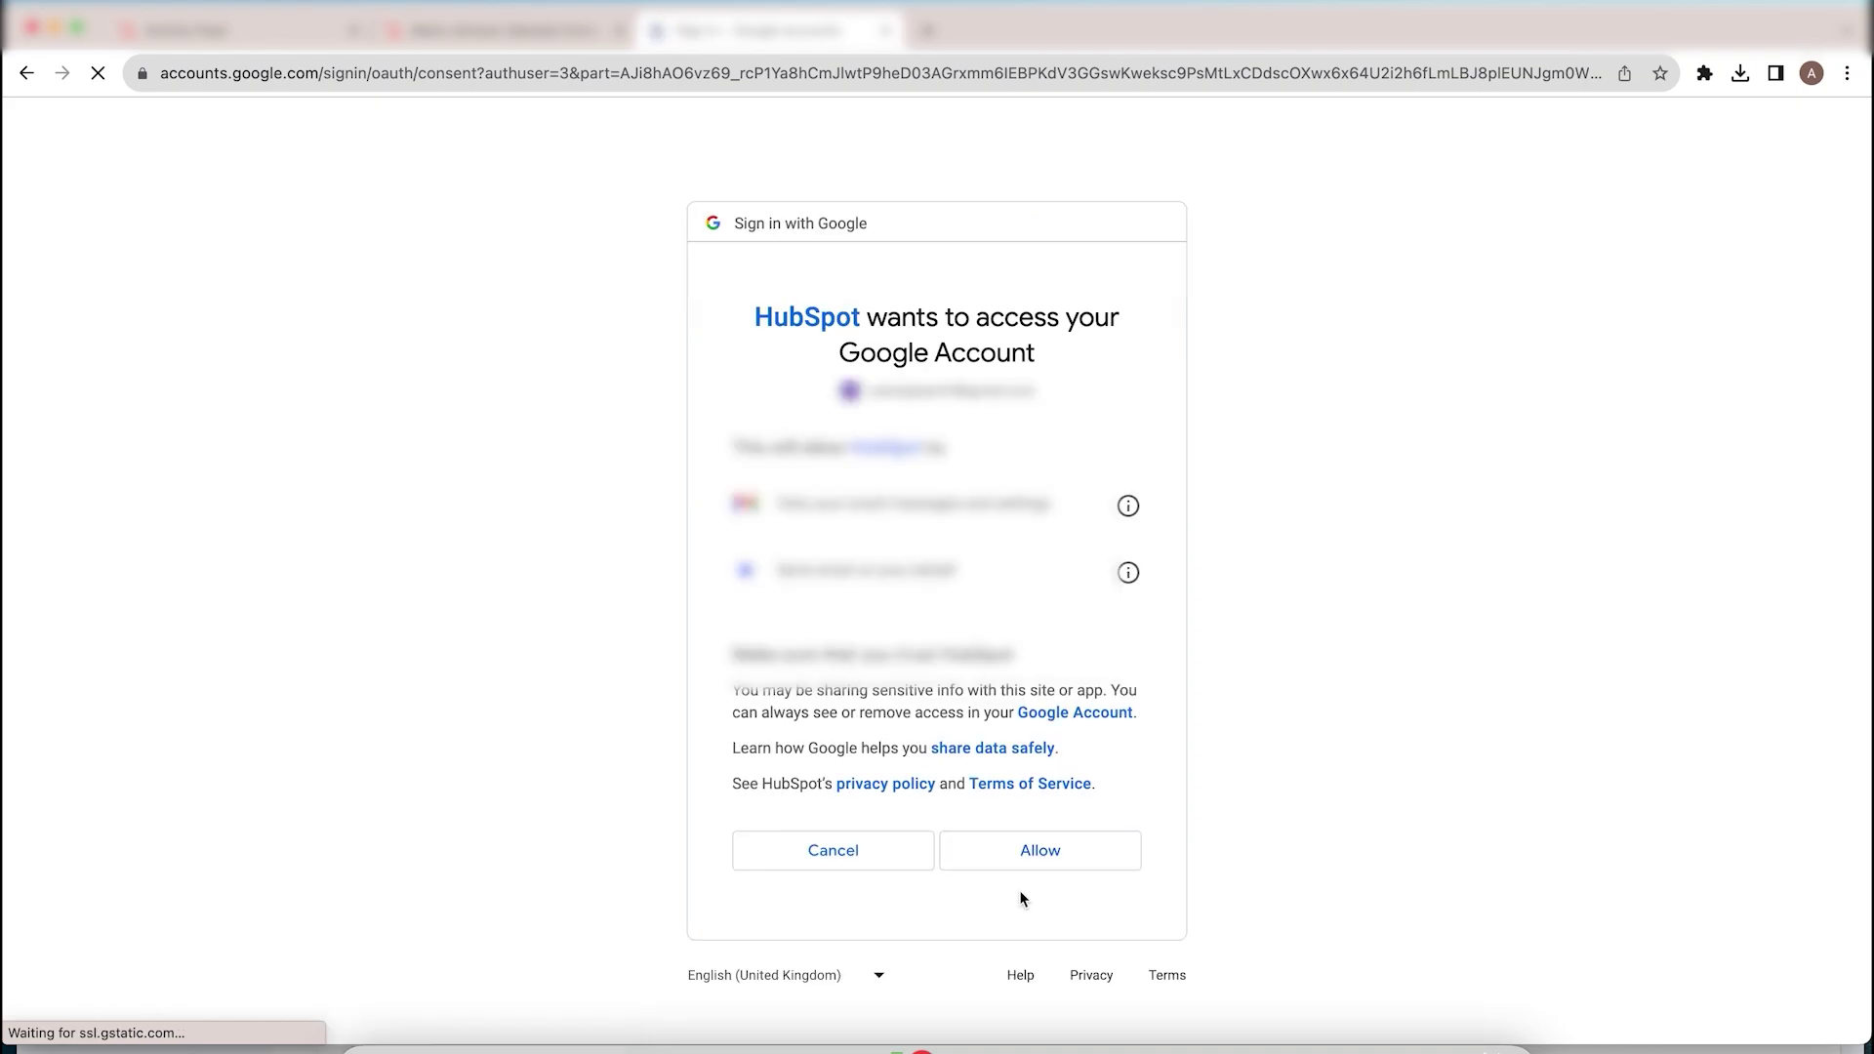
left_click(1045, 869)
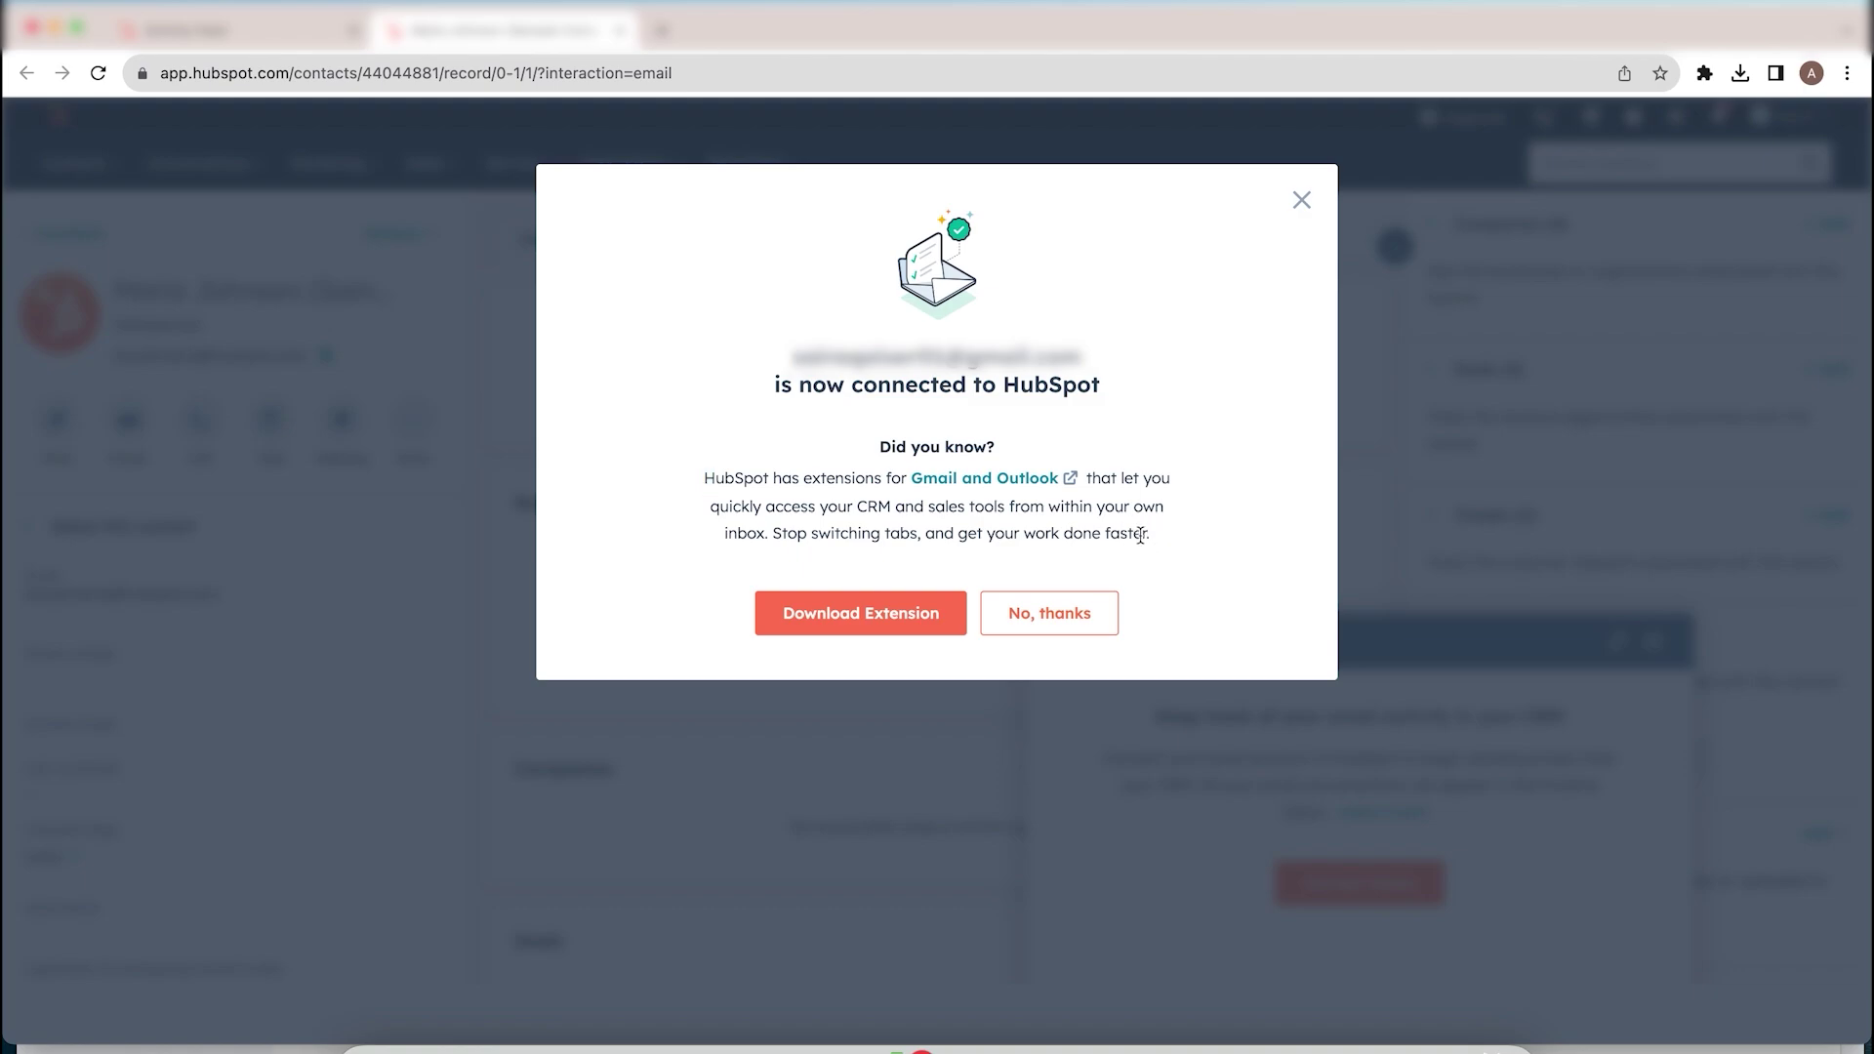
Step: Decline the Gmail and Outlook extension offer with No, thanks
left_click(1064, 615)
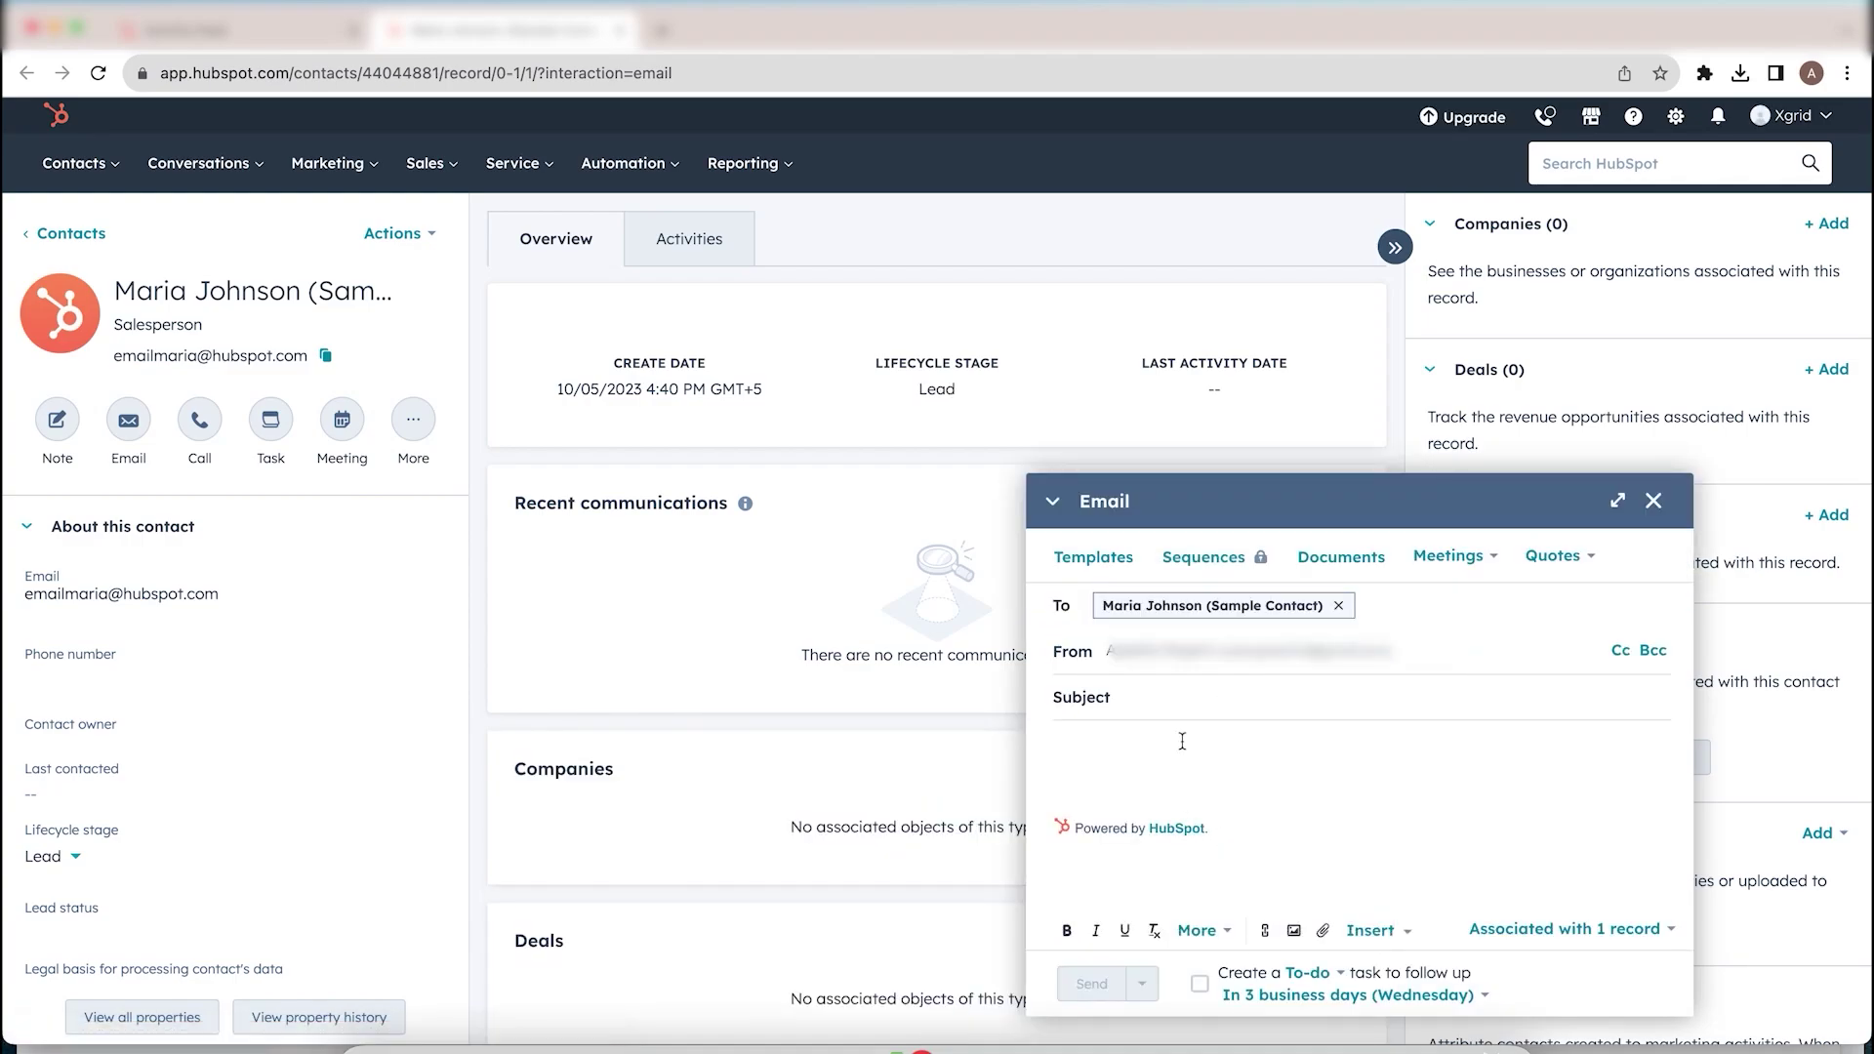
Step: Enter subject 'Test HS' and body text 'Testing' in the email composer
type("Test HS")
left_click(1235, 820)
left_click(1171, 768)
type("Ts")
type("s")
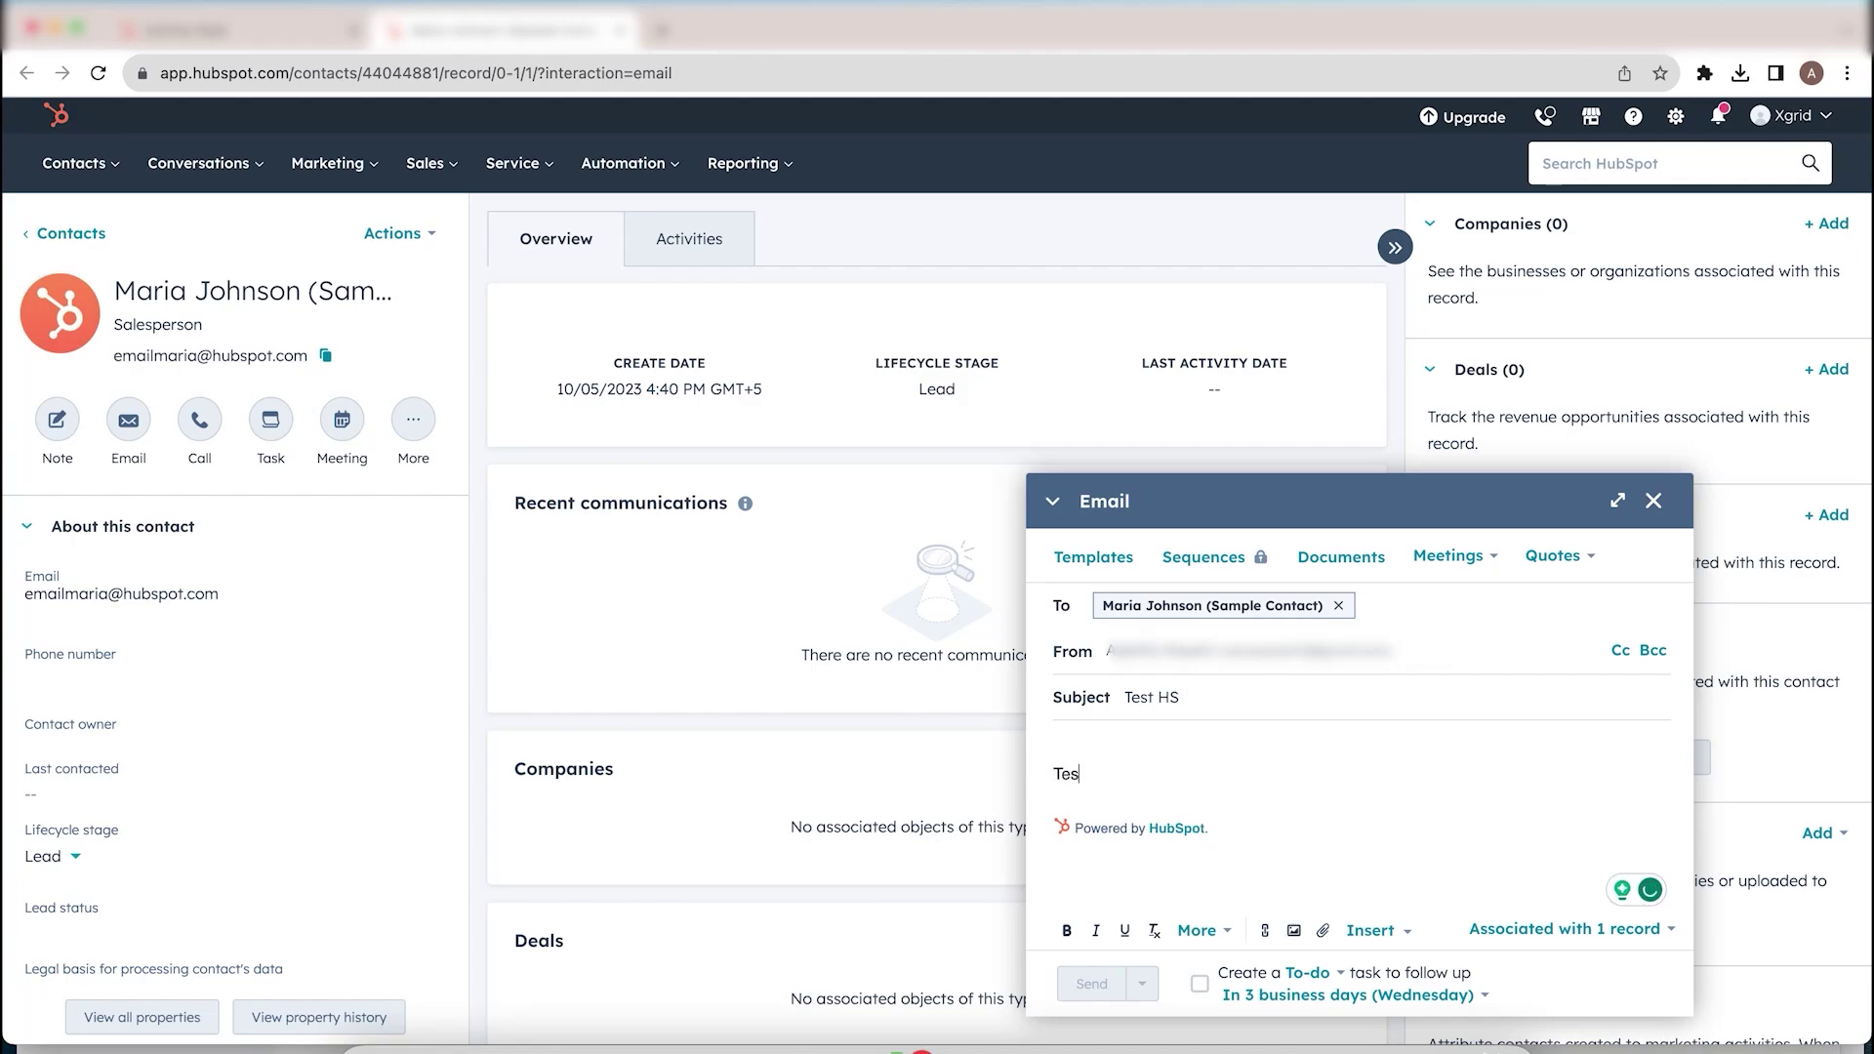
type("ting")
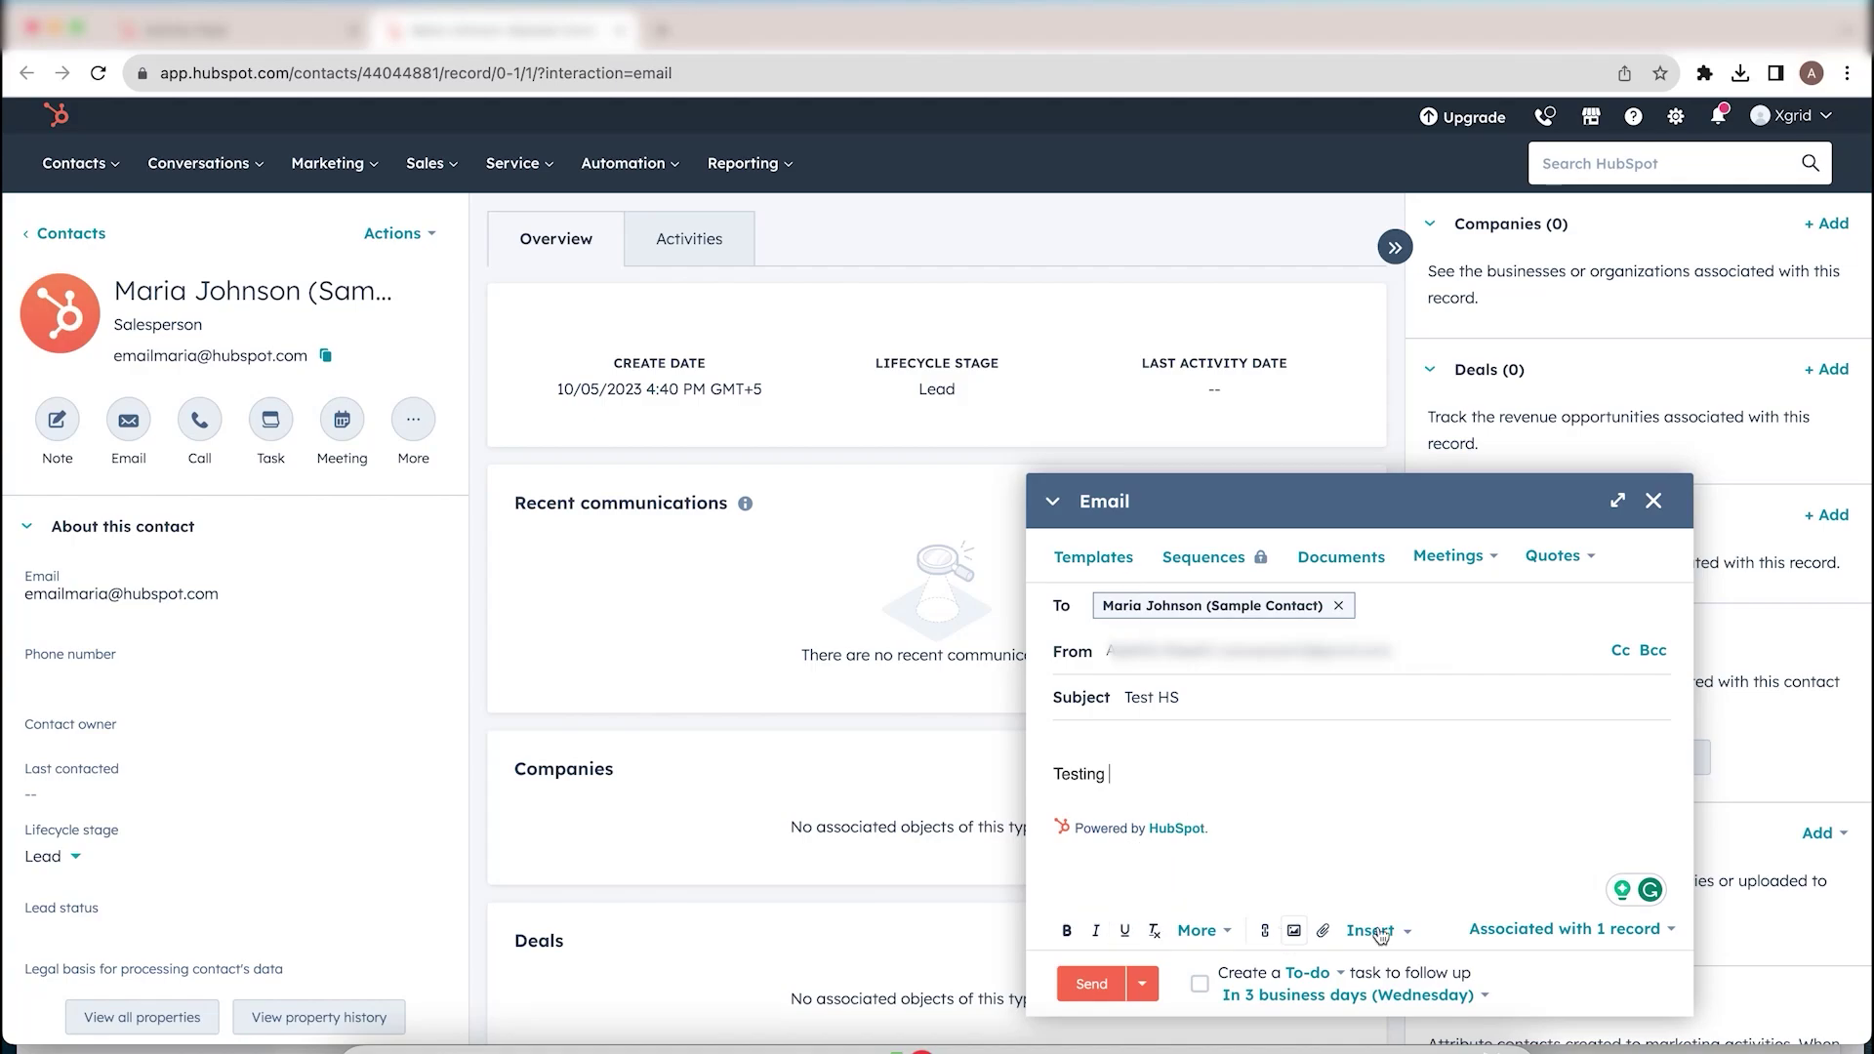
Step: Check the associated record, sender details and send options, then send the email
left_click(1606, 931)
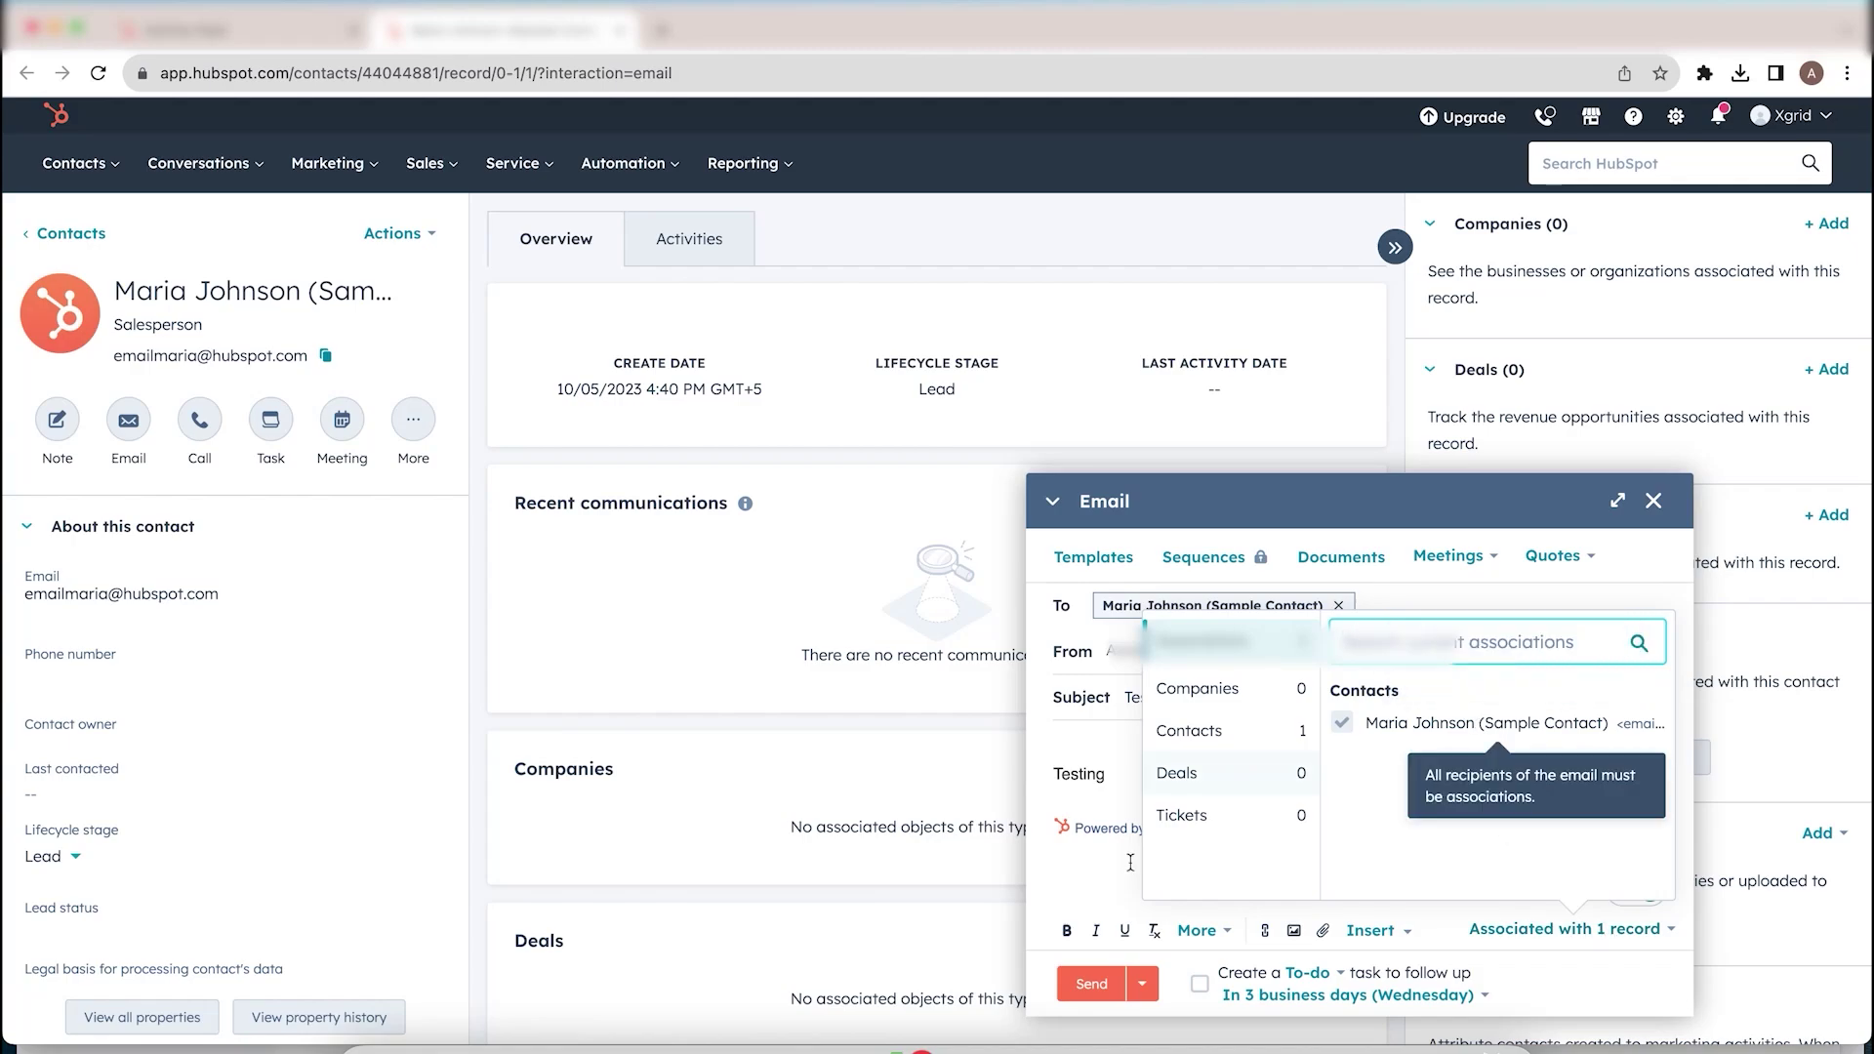
left_click(1094, 872)
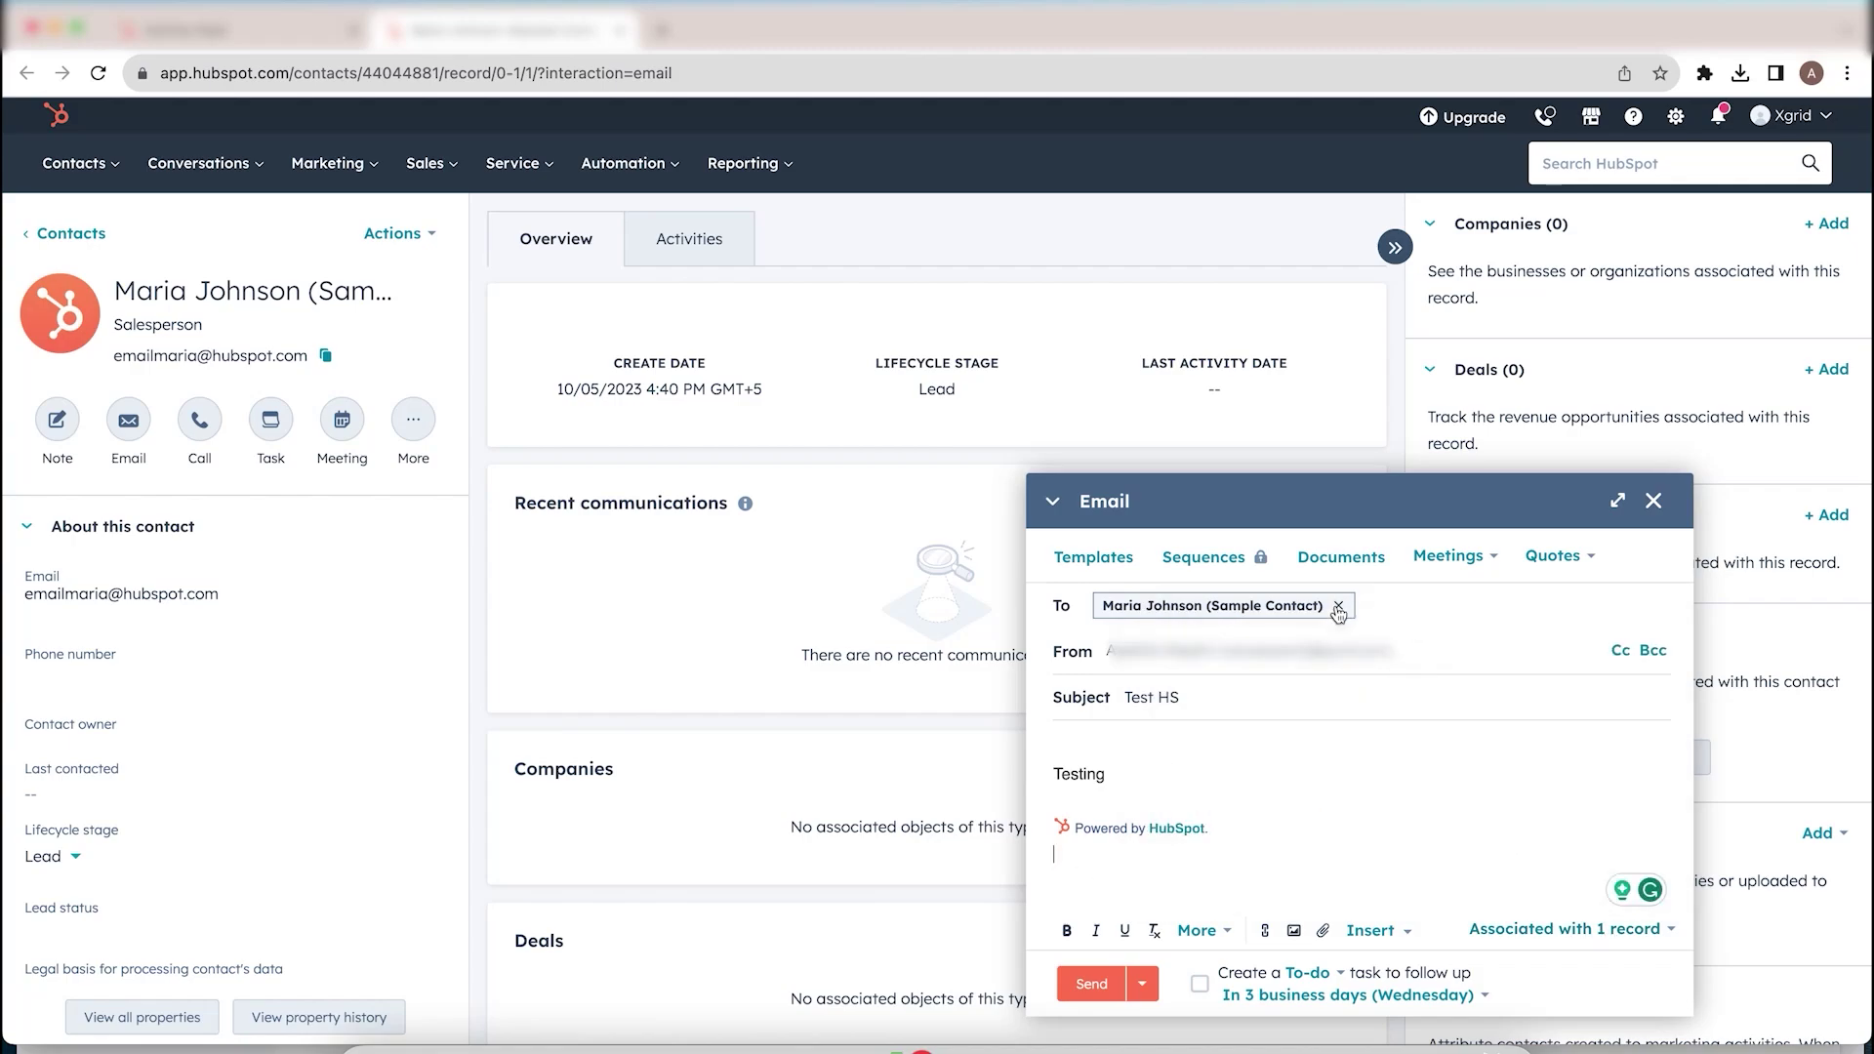
left_click(1387, 607)
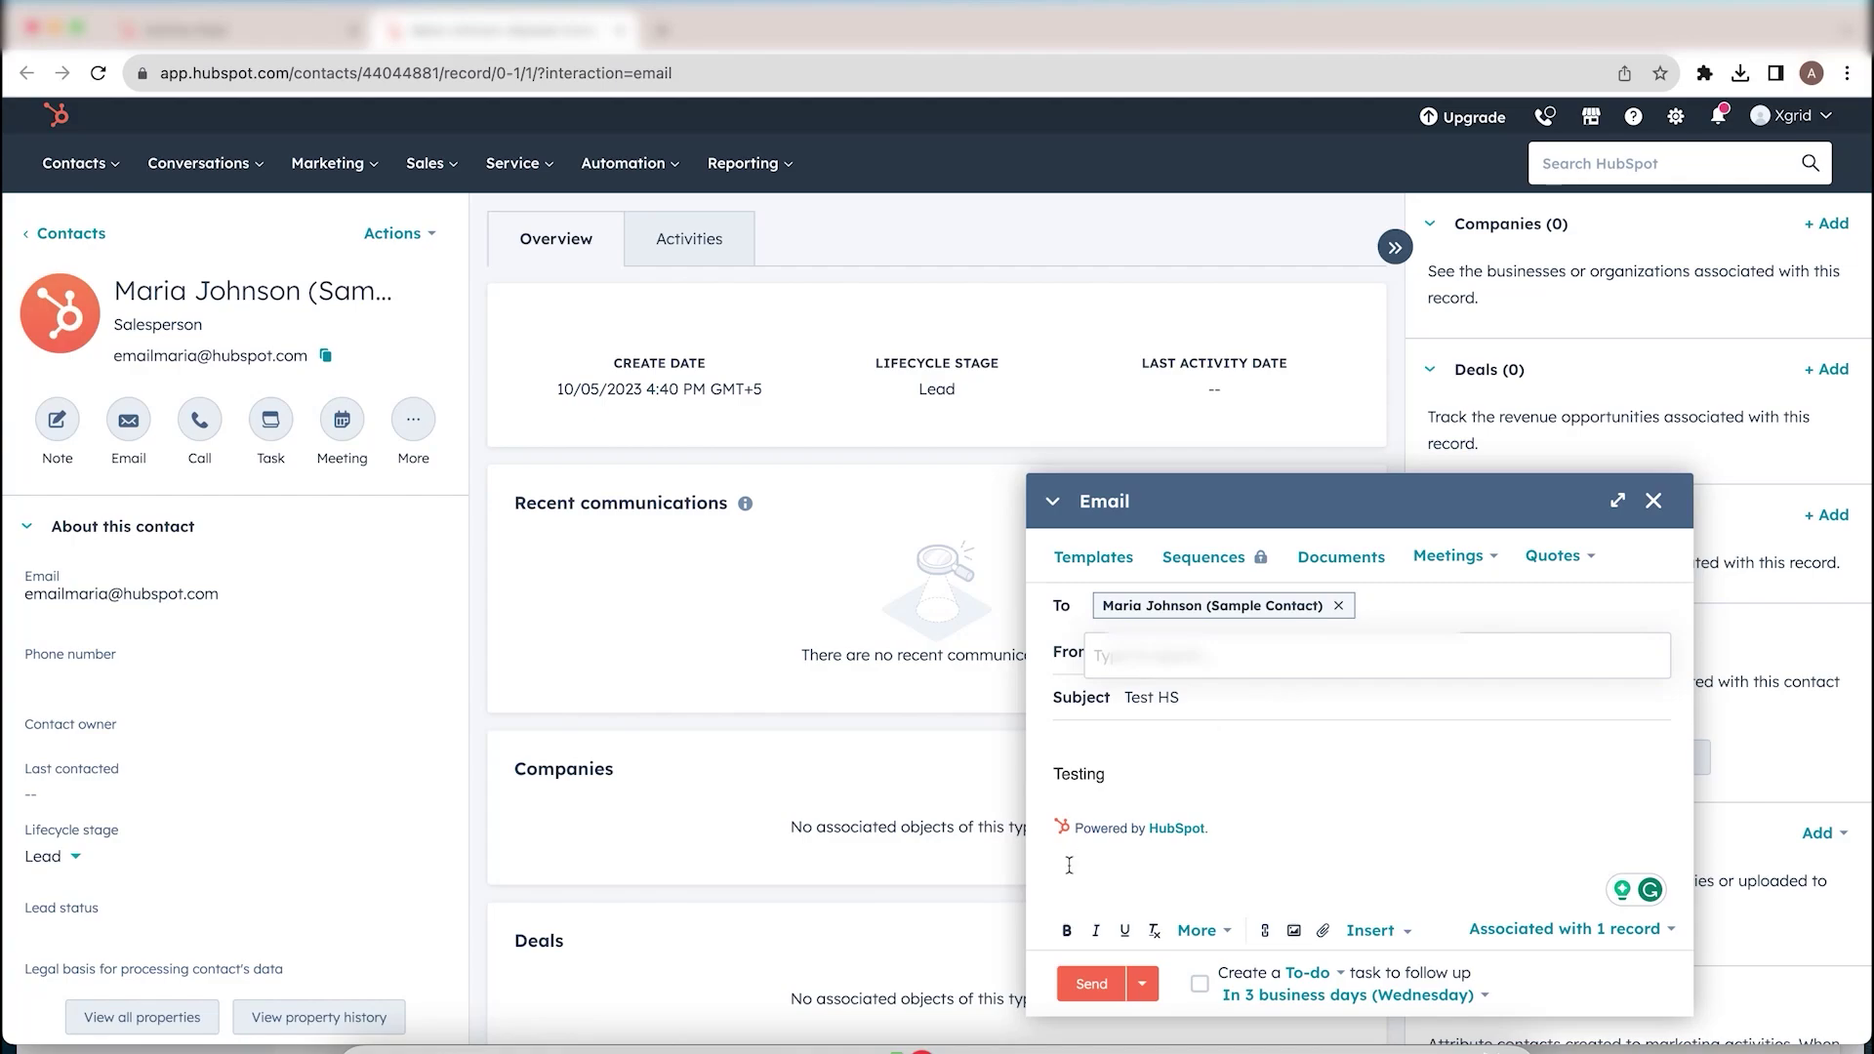
left_click(1088, 853)
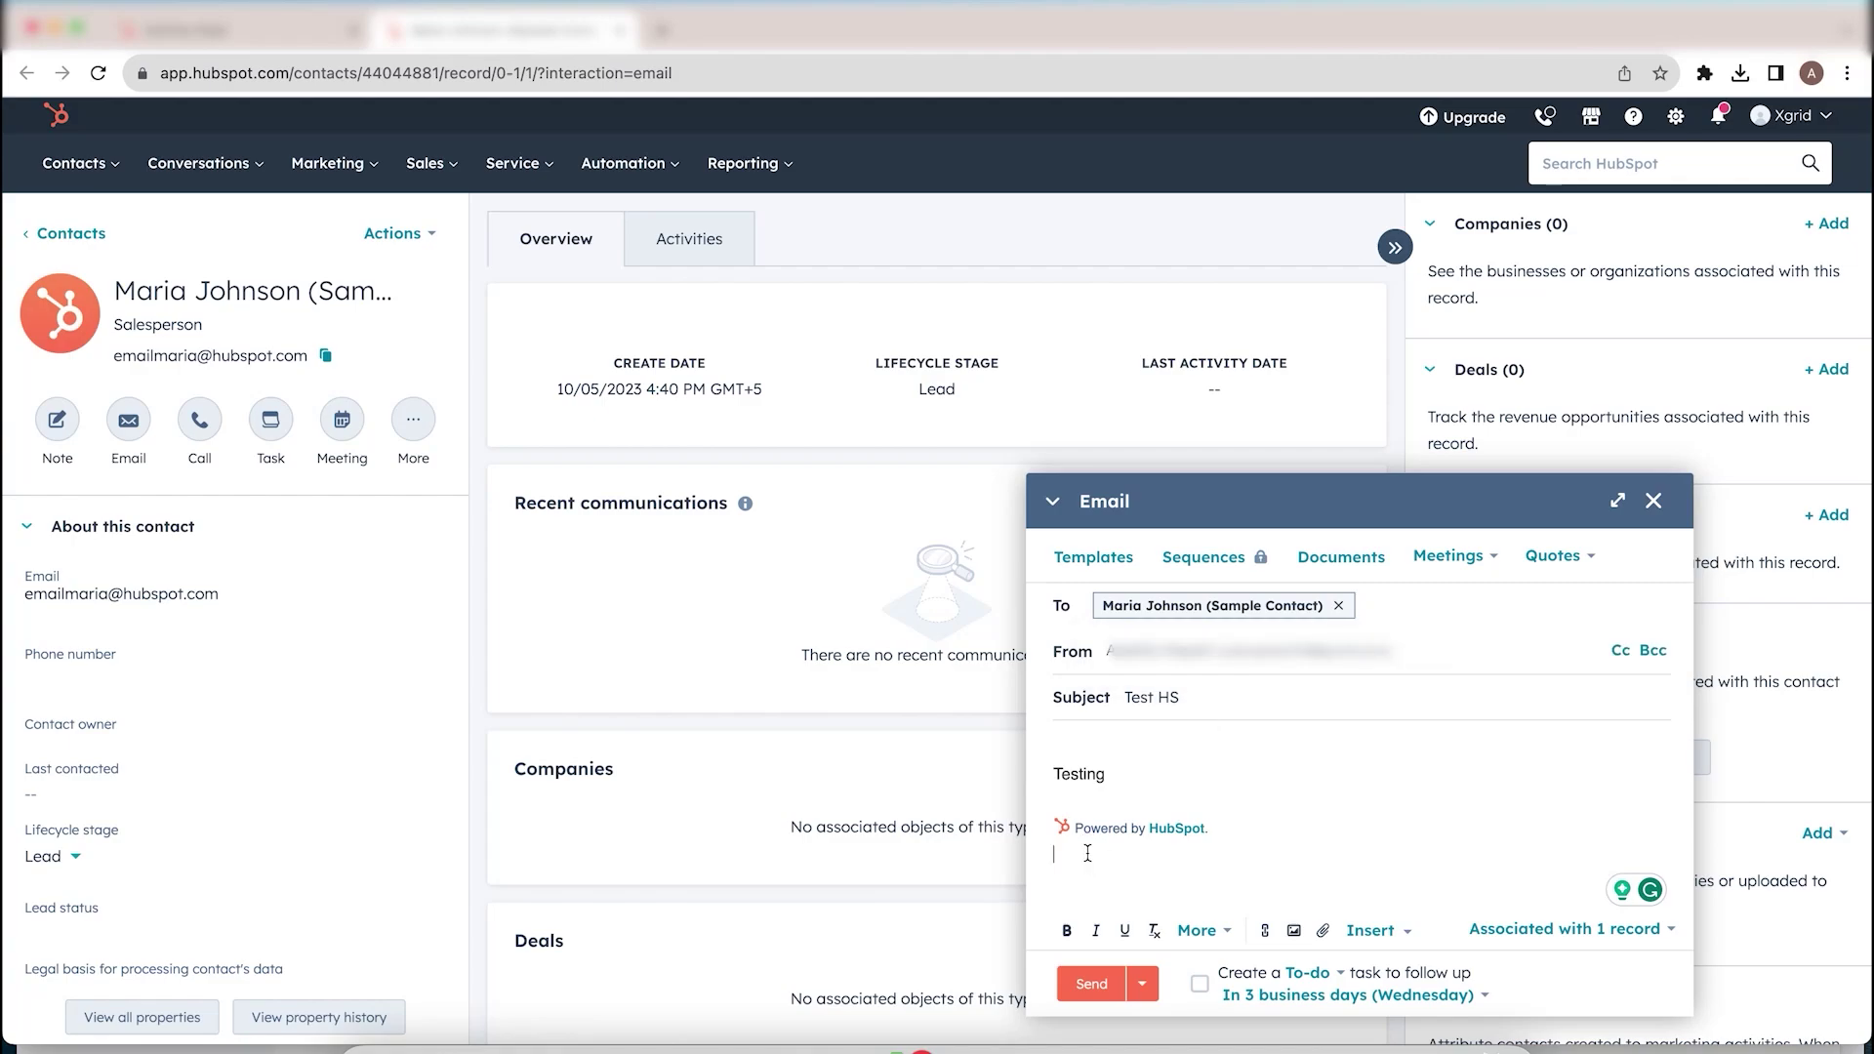
left_click(1143, 986)
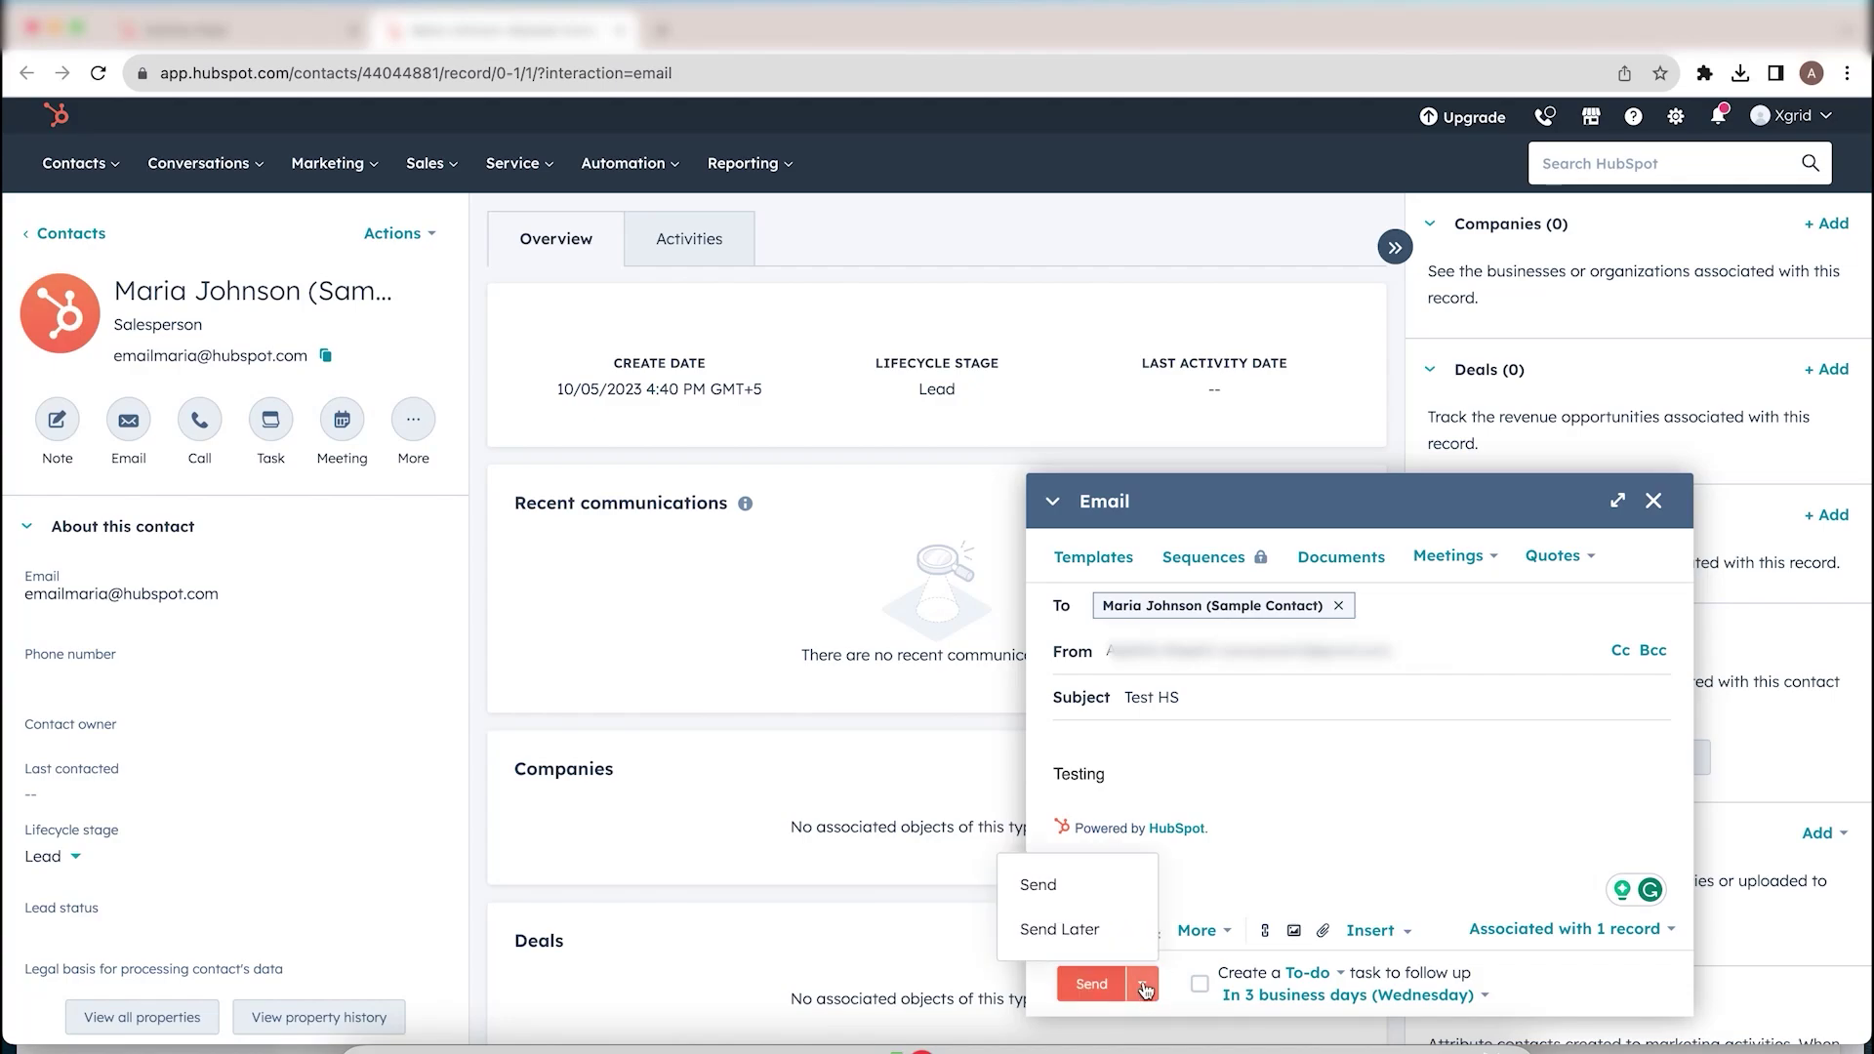
left_click(1189, 1009)
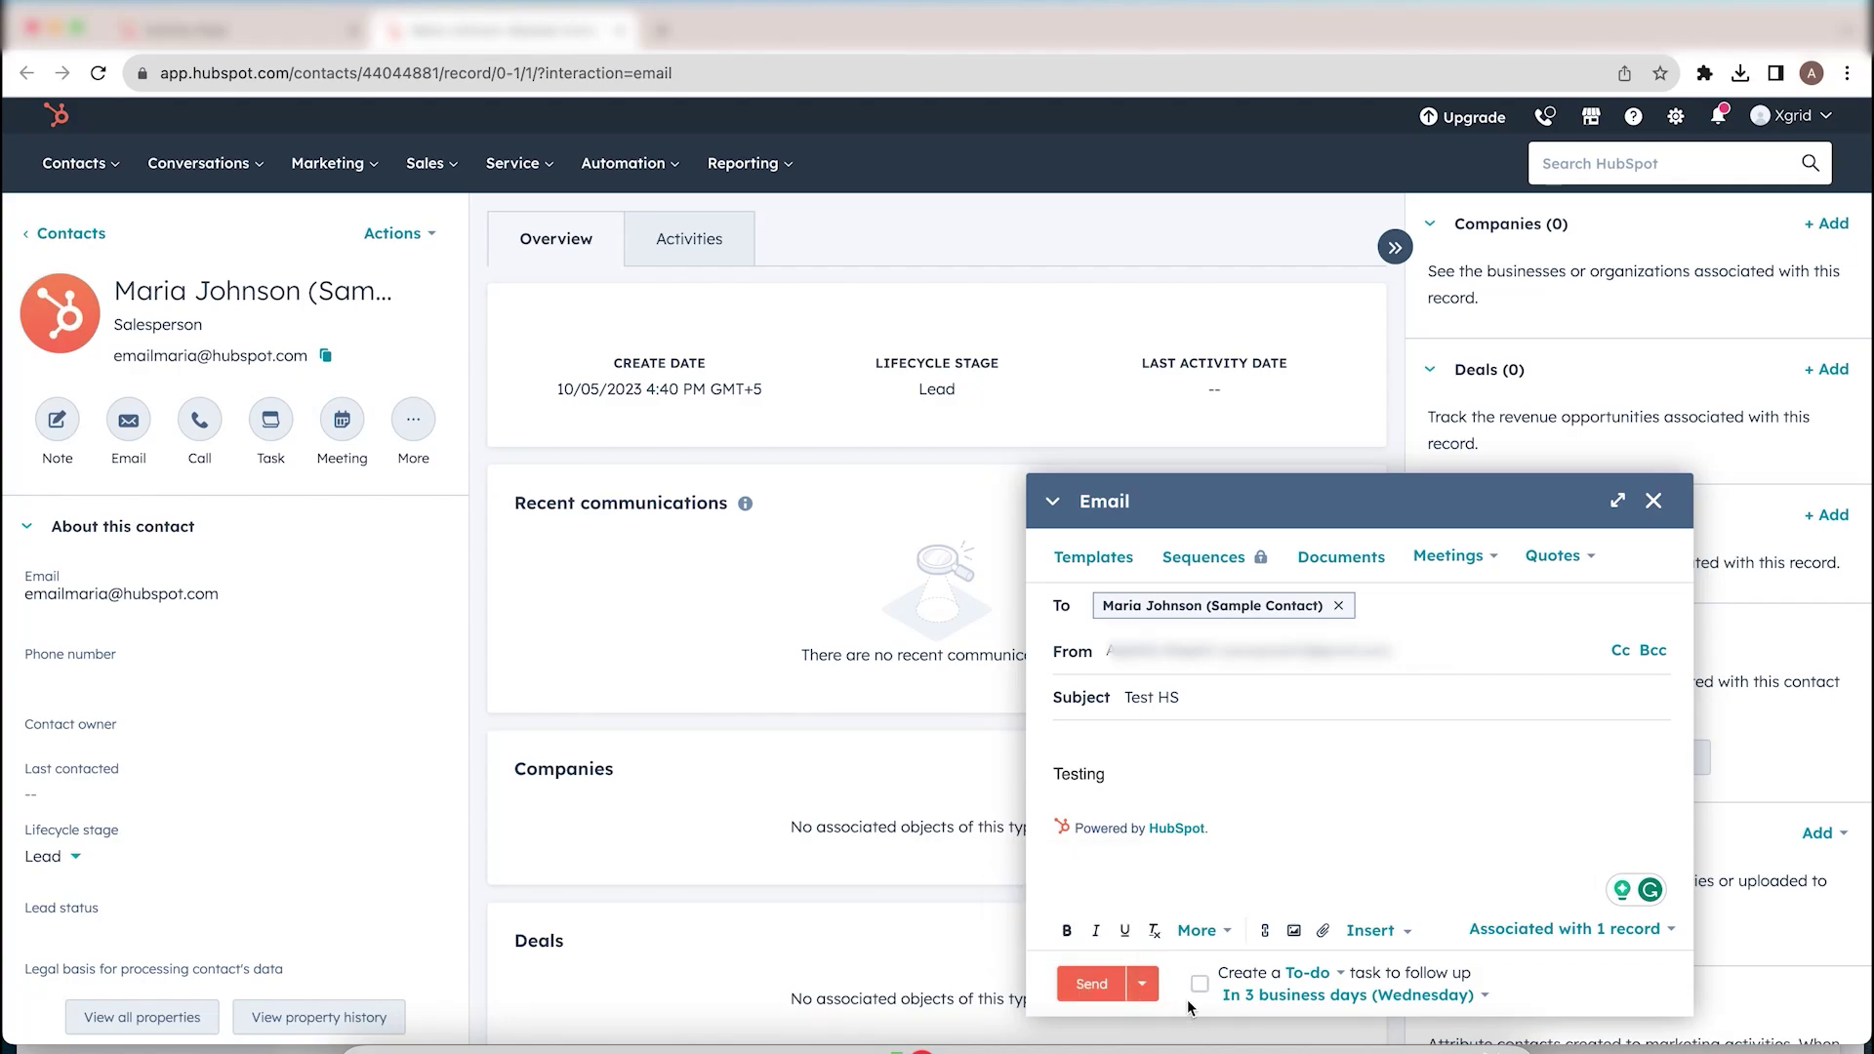
left_click(1091, 986)
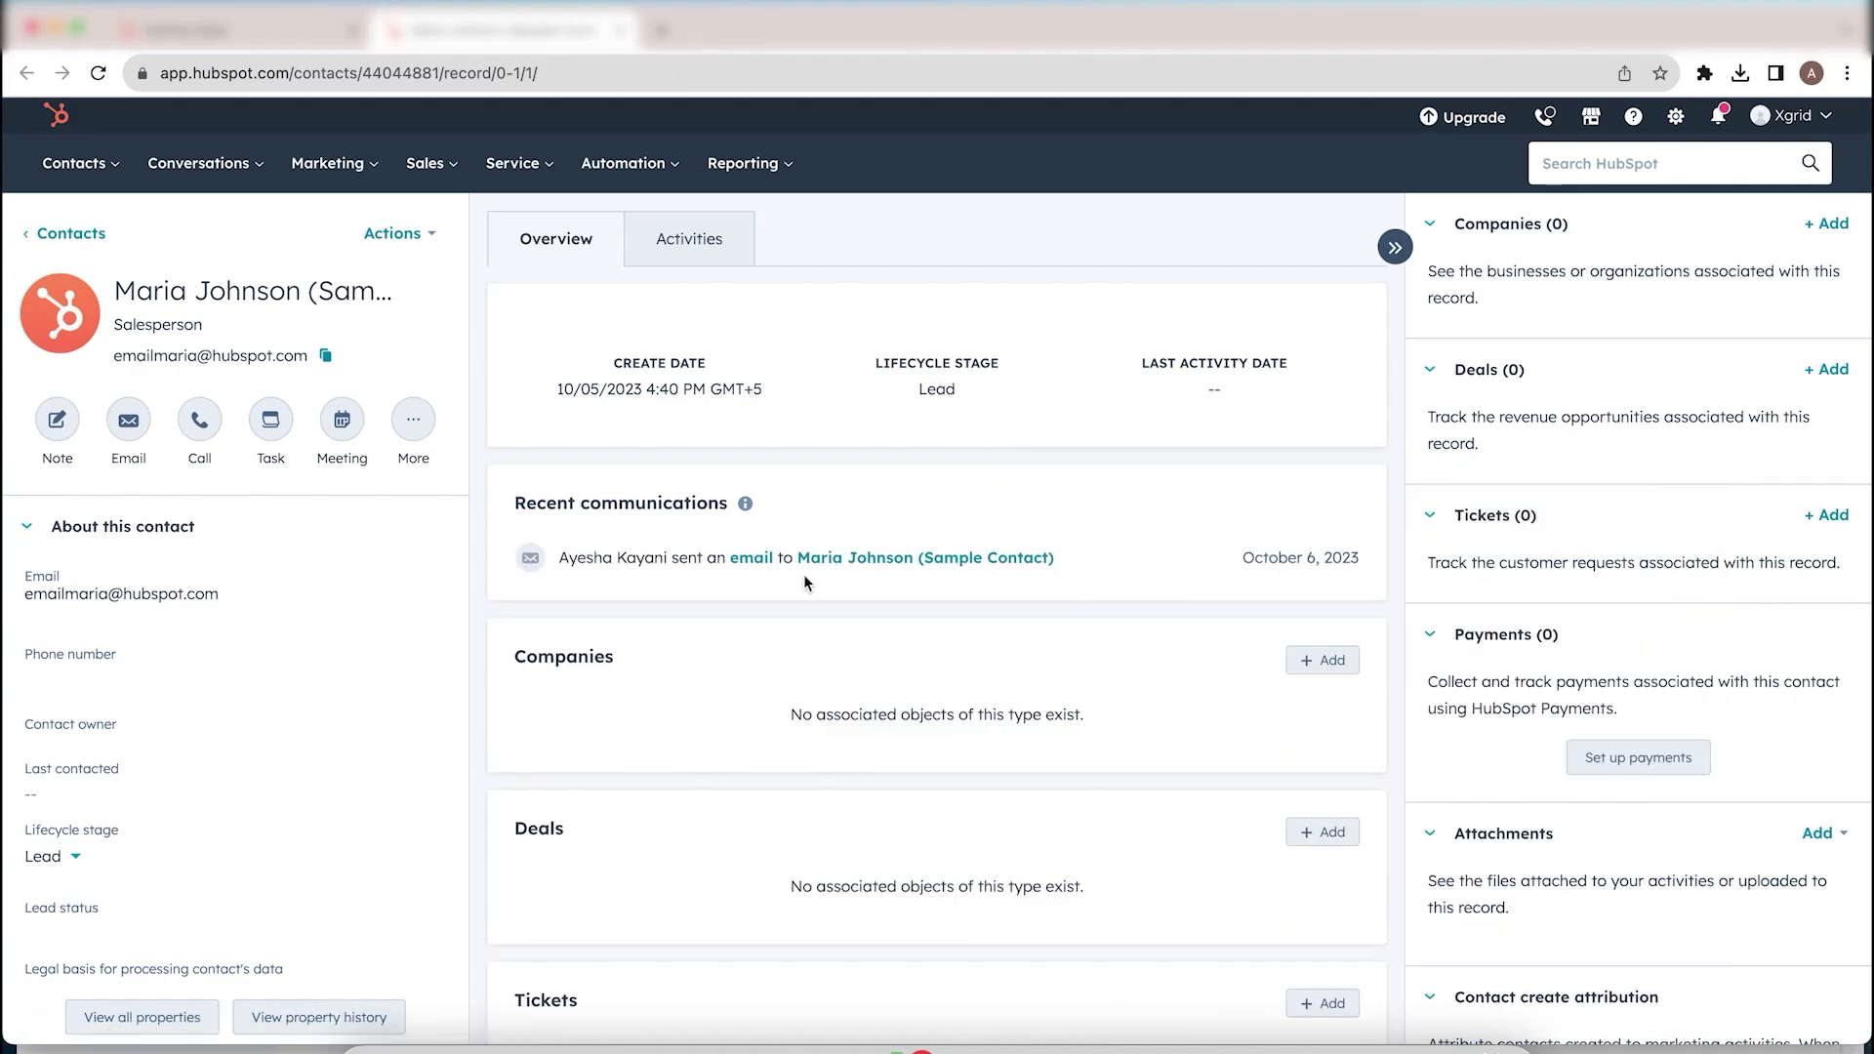
Step: Highlight the sent test email logged under Recent communications, then bring up the Contacts menu
left_click(519, 495)
left_click_drag(518, 495, 772, 502)
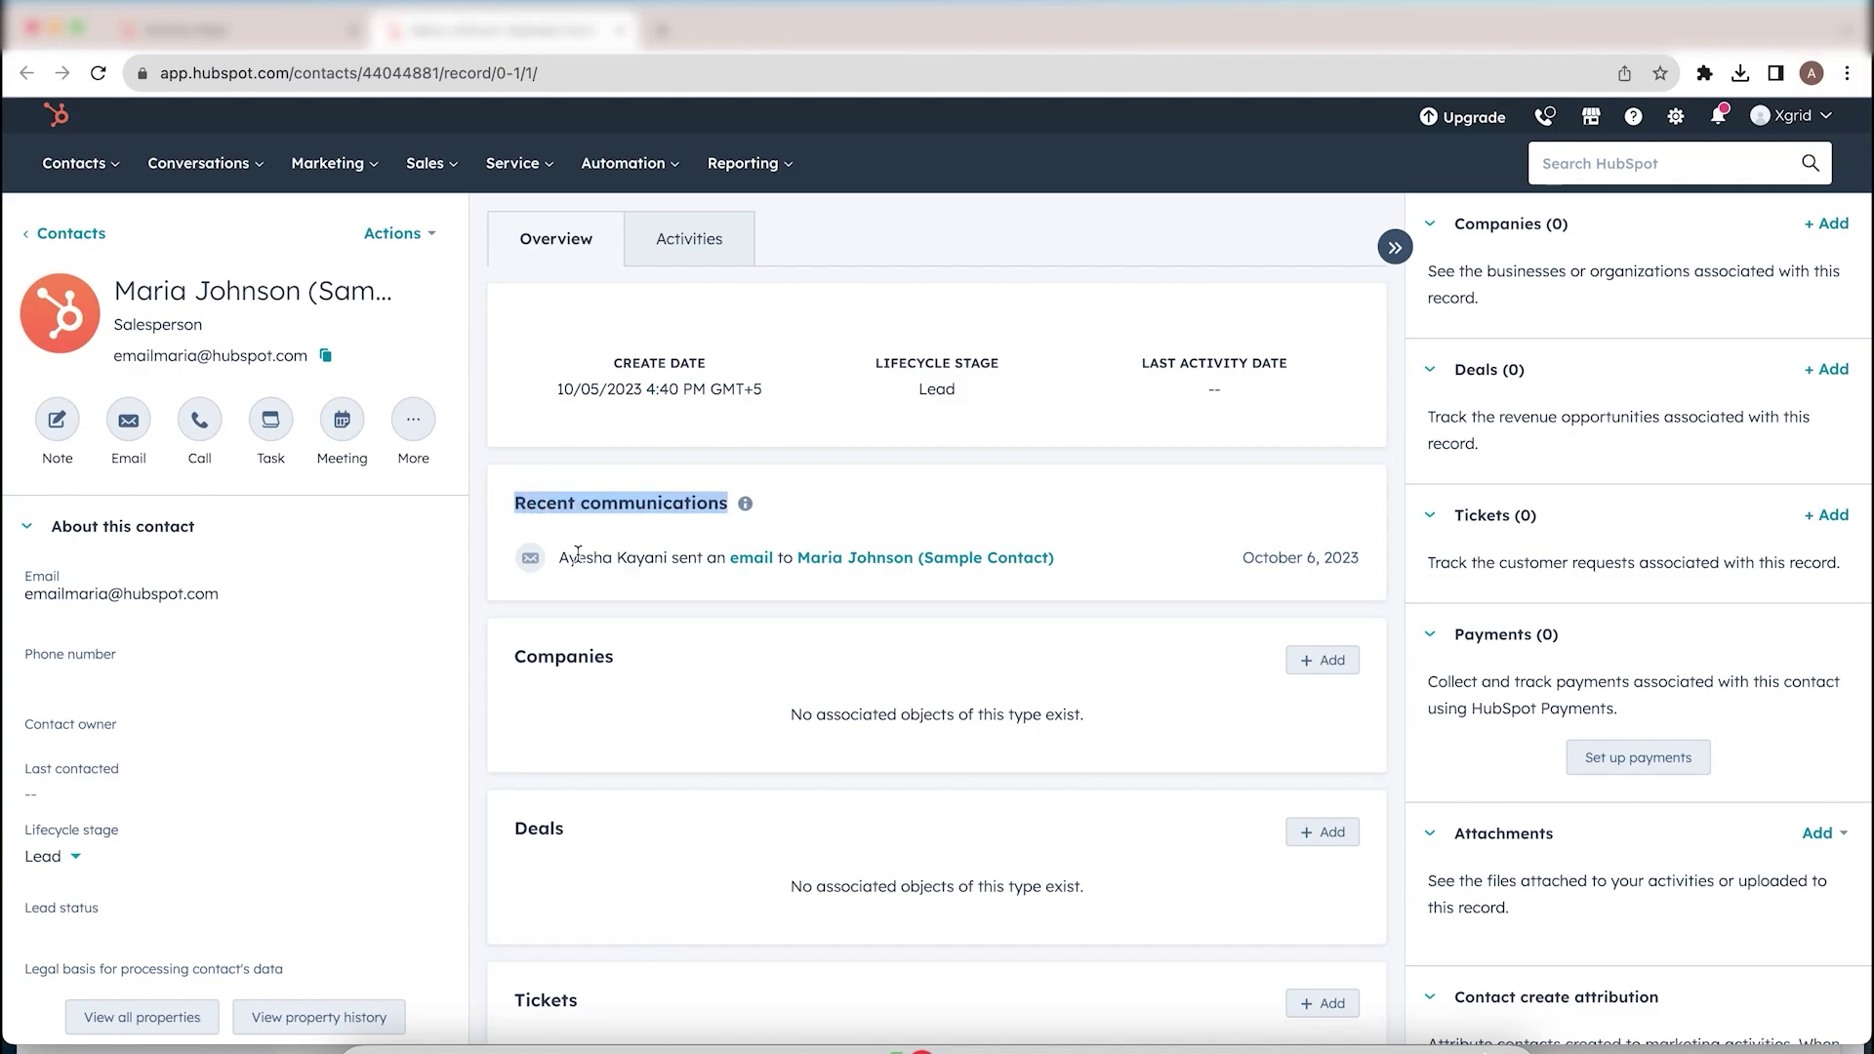
left_click_drag(562, 557, 767, 557)
left_click(689, 576)
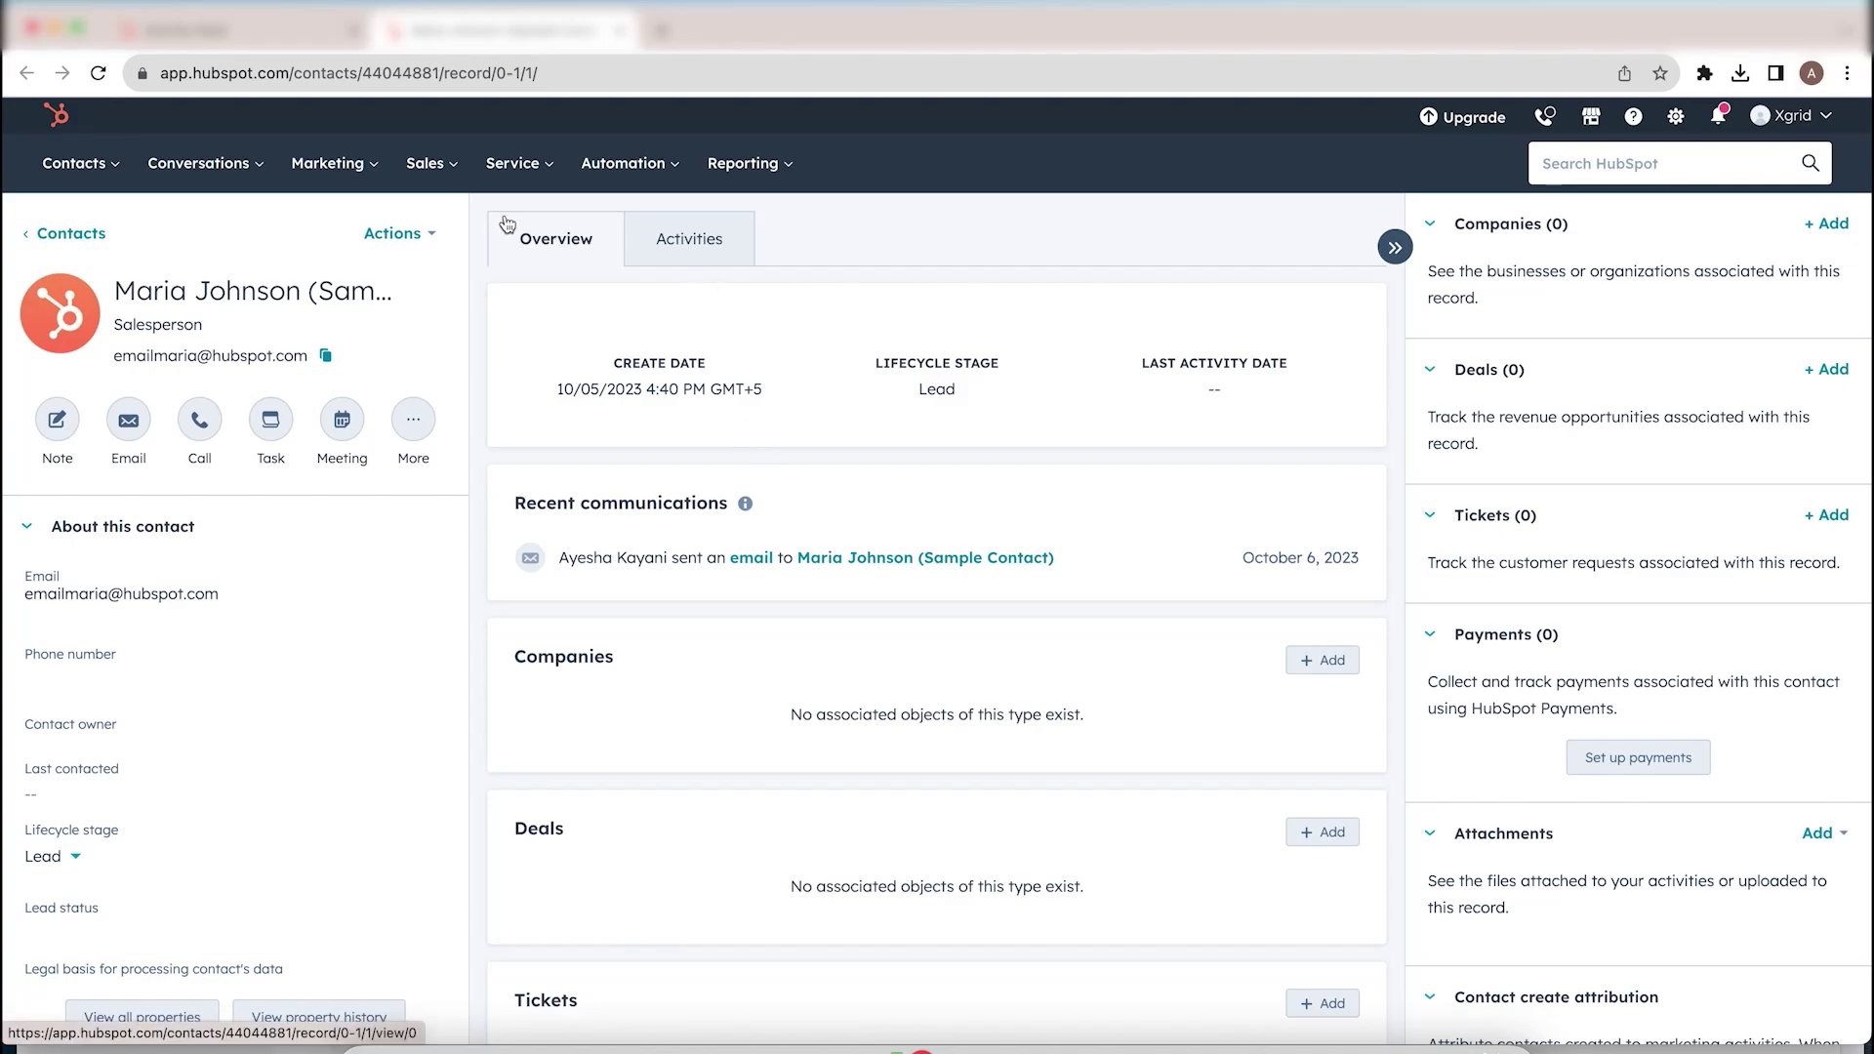
left_click(113, 168)
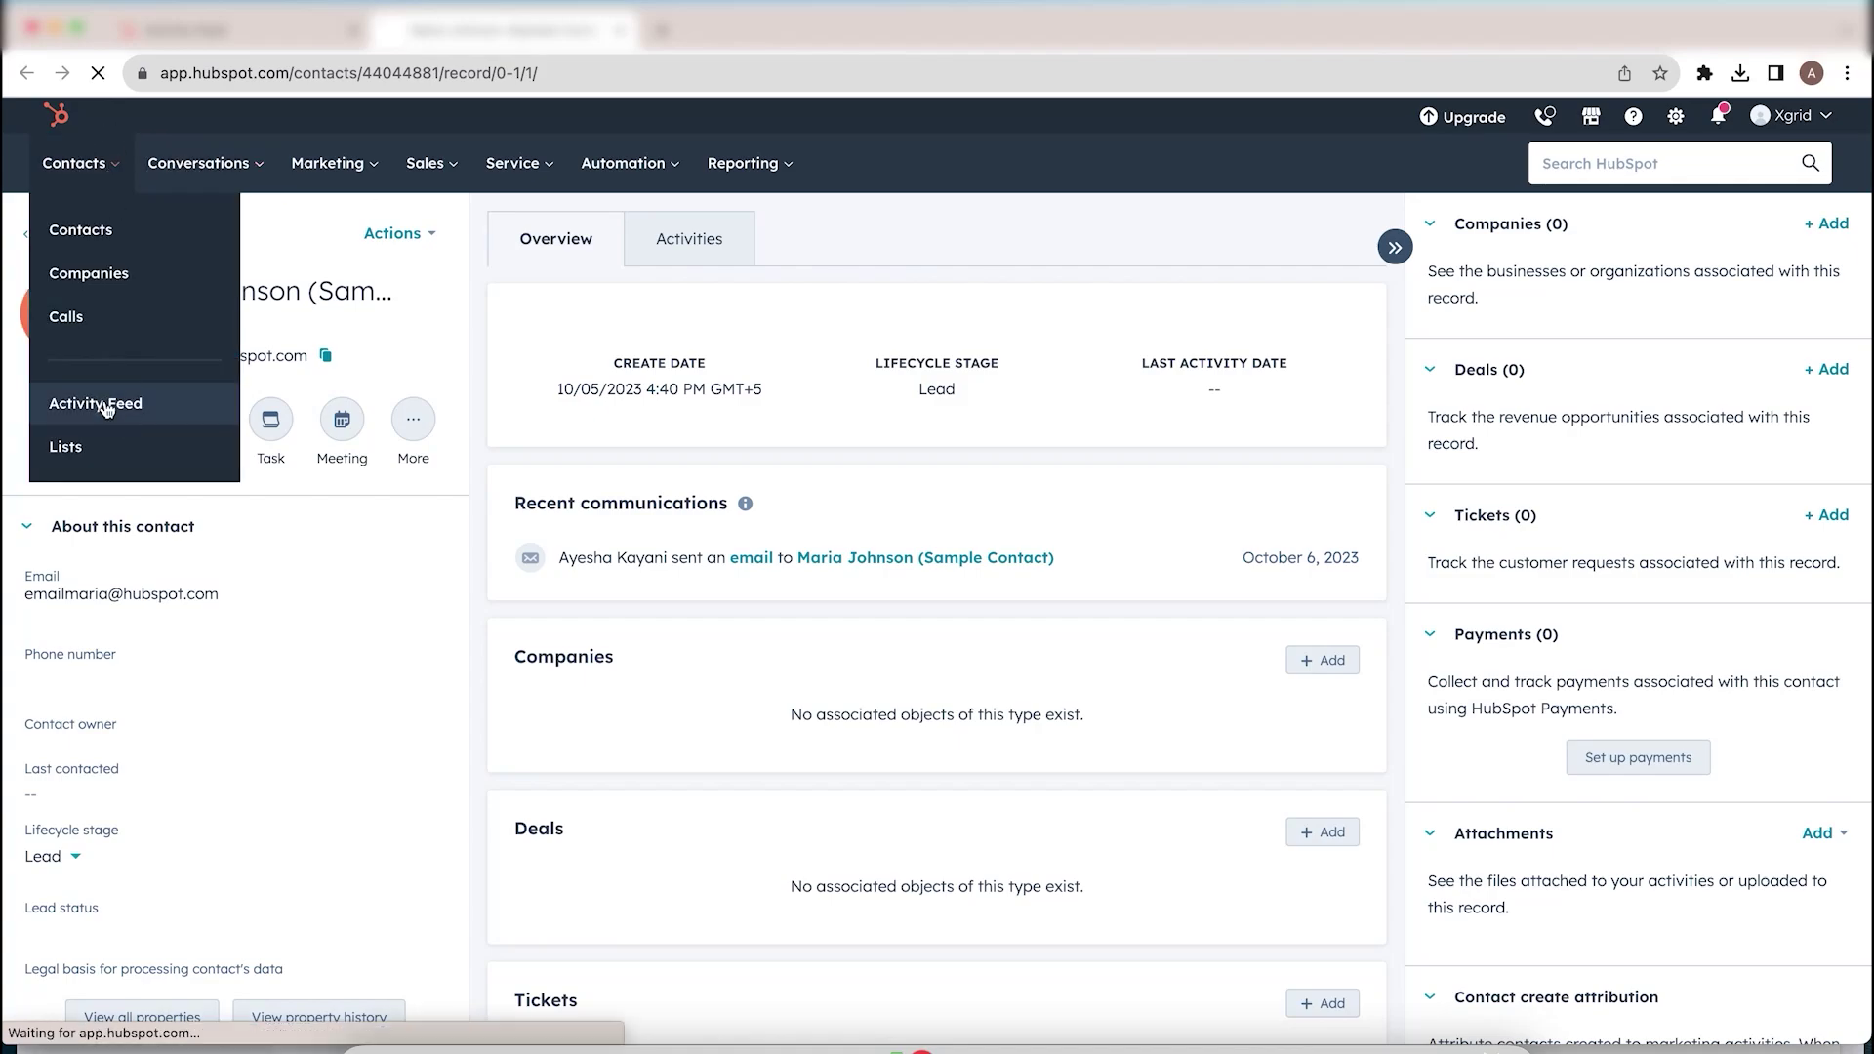
Step: Go to the Activity Feed and expand the sample contact's sent-email entry to see when it was sent
left_click(105, 398)
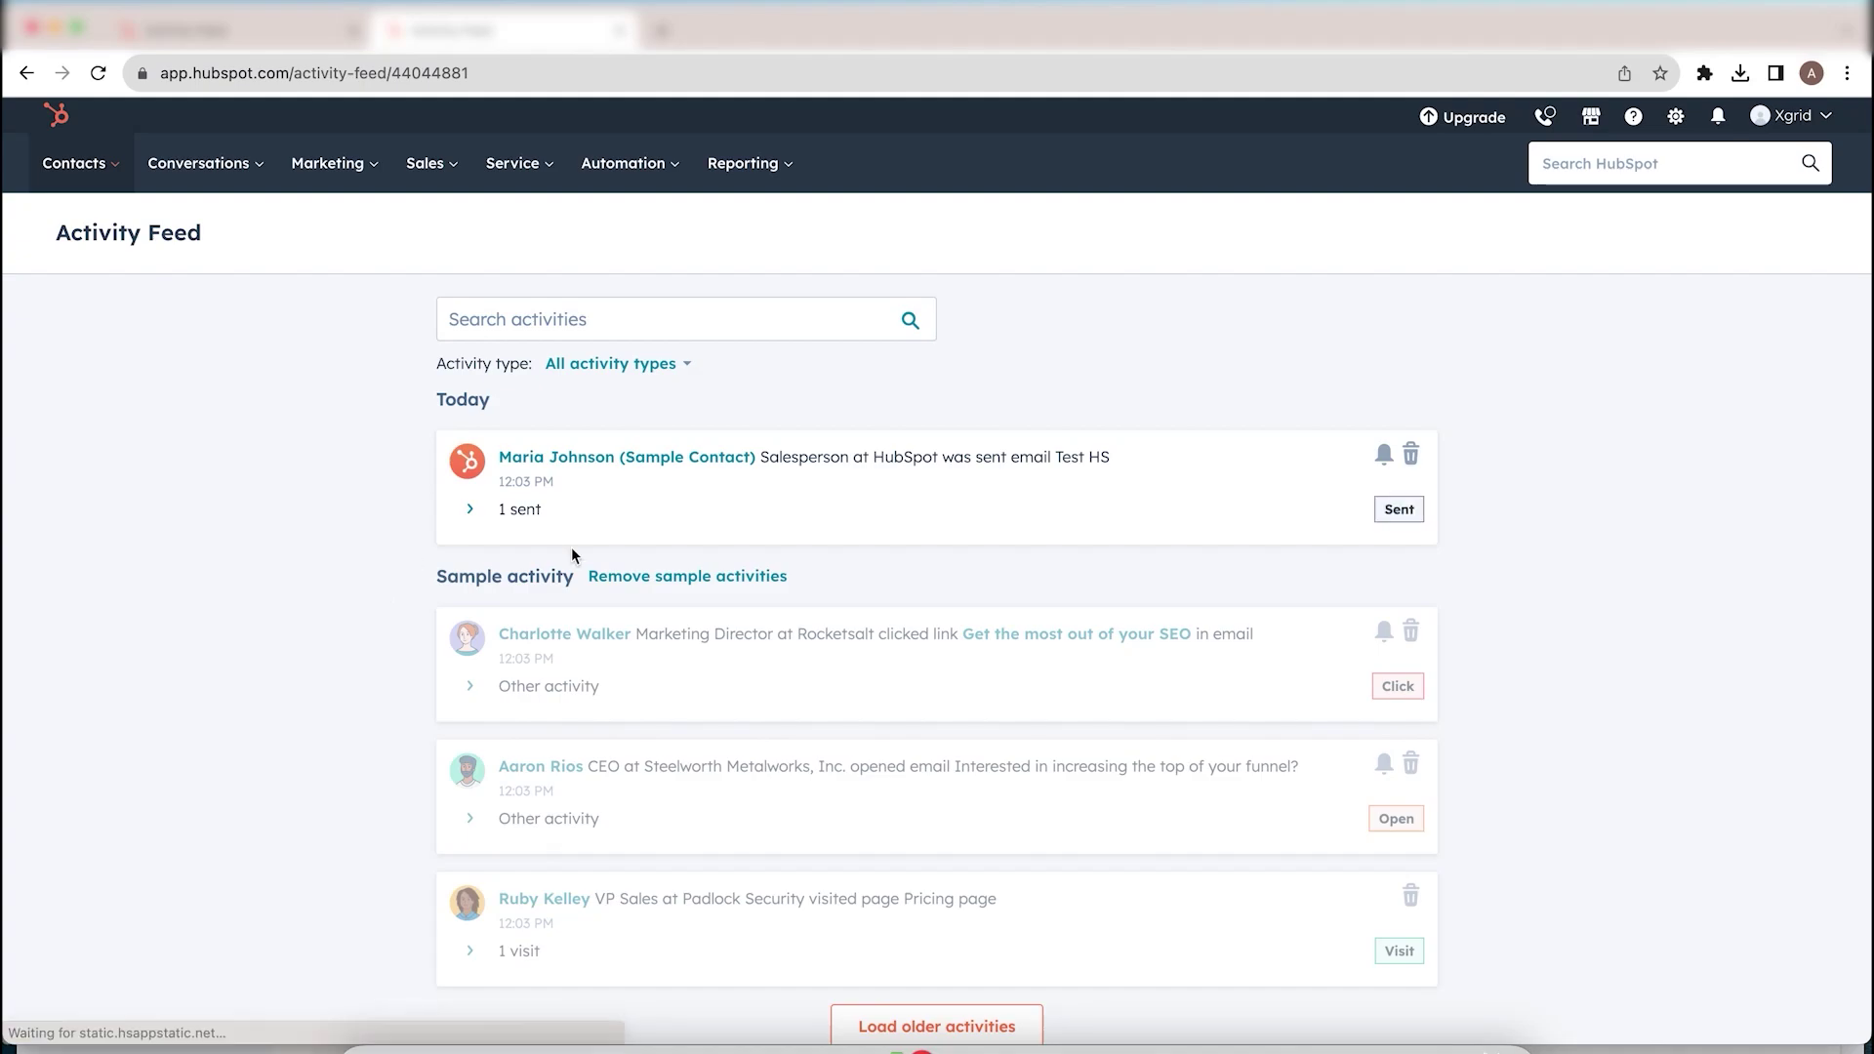
left_click(471, 511)
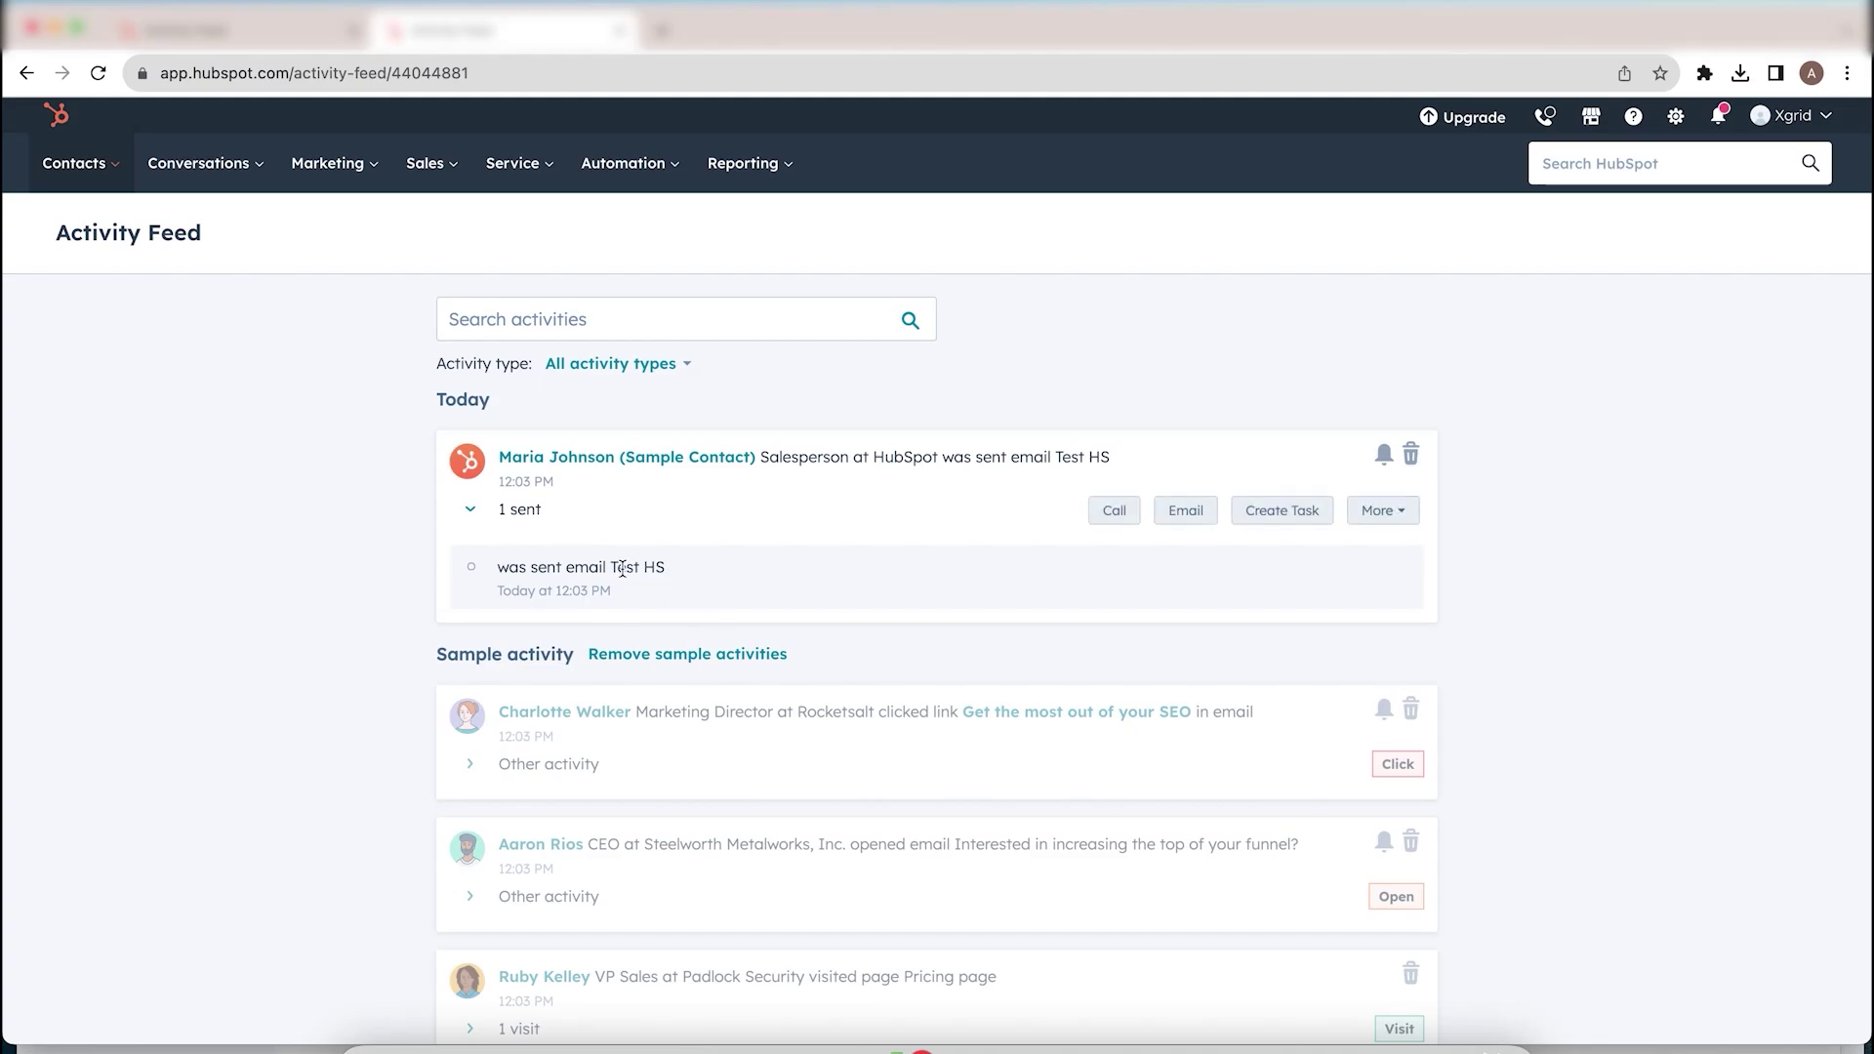
left_click(574, 591)
double_click(574, 591)
left_click(1531, 595)
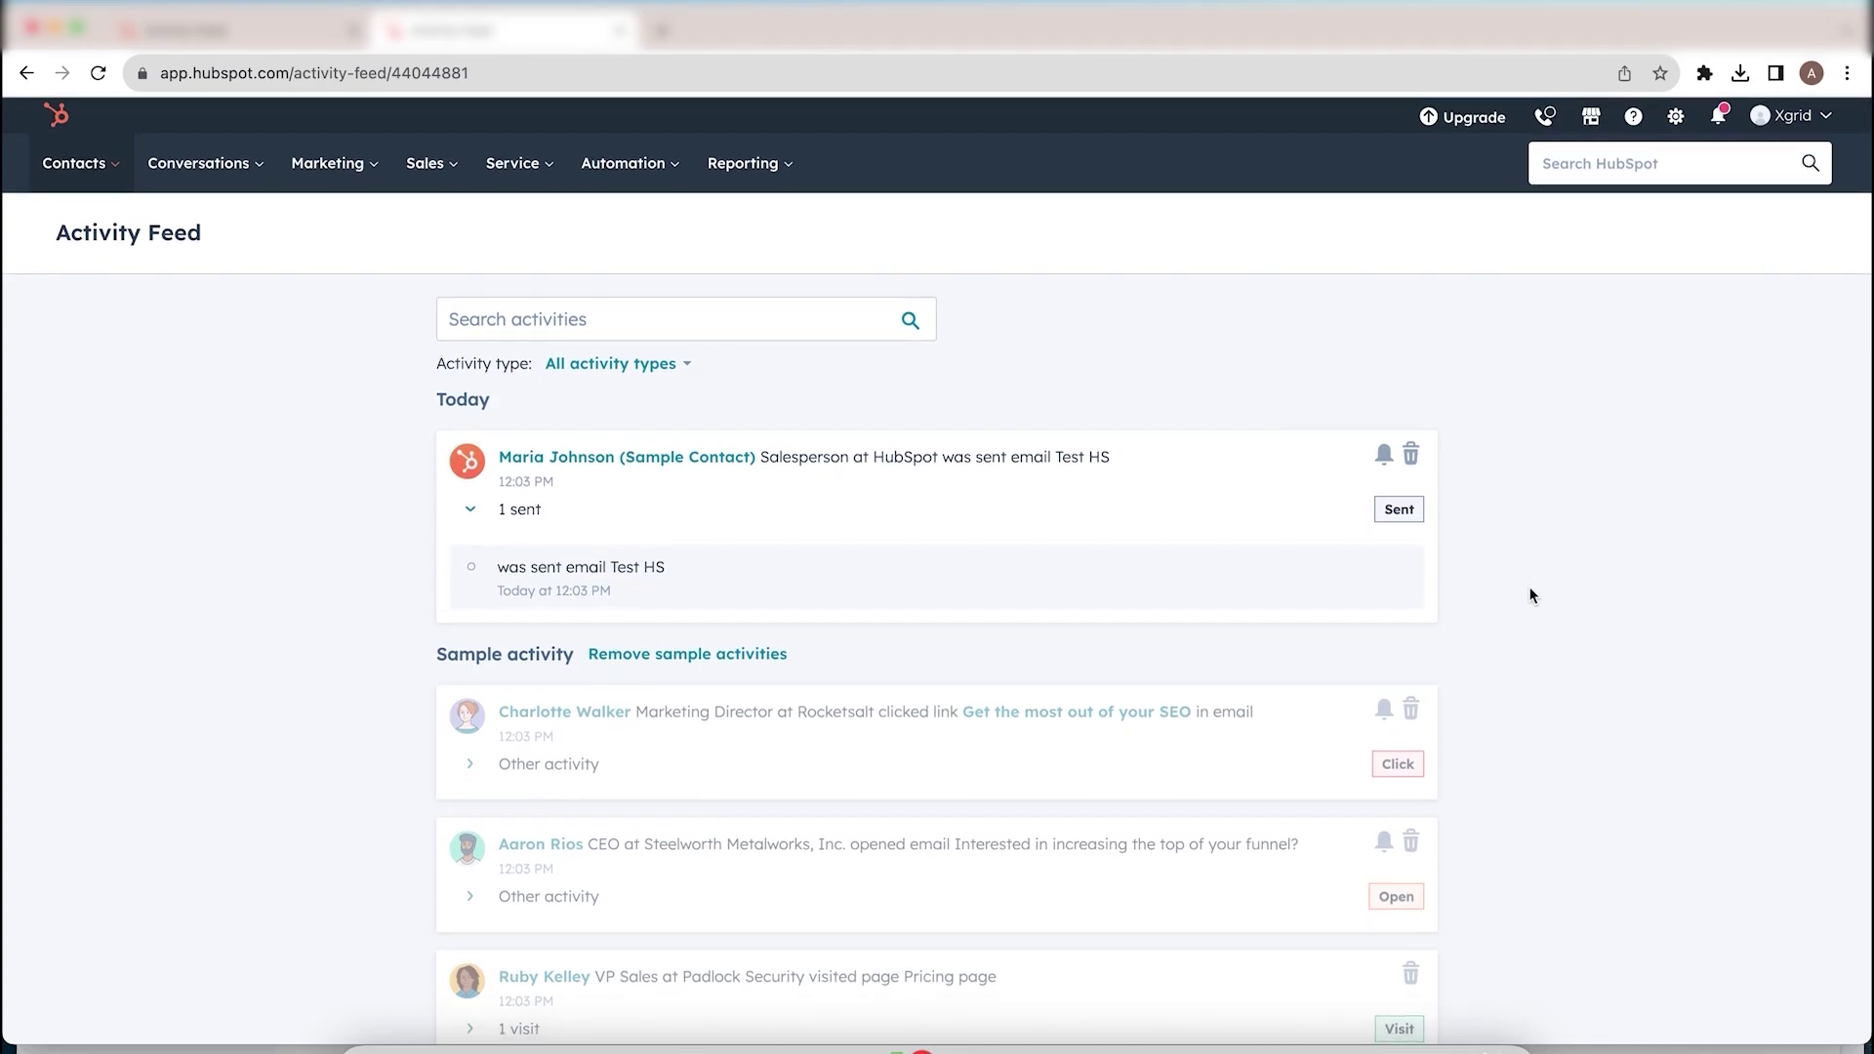
Step: Check the Activity type filter options and close them without changing the filter
mouse_move(649, 475)
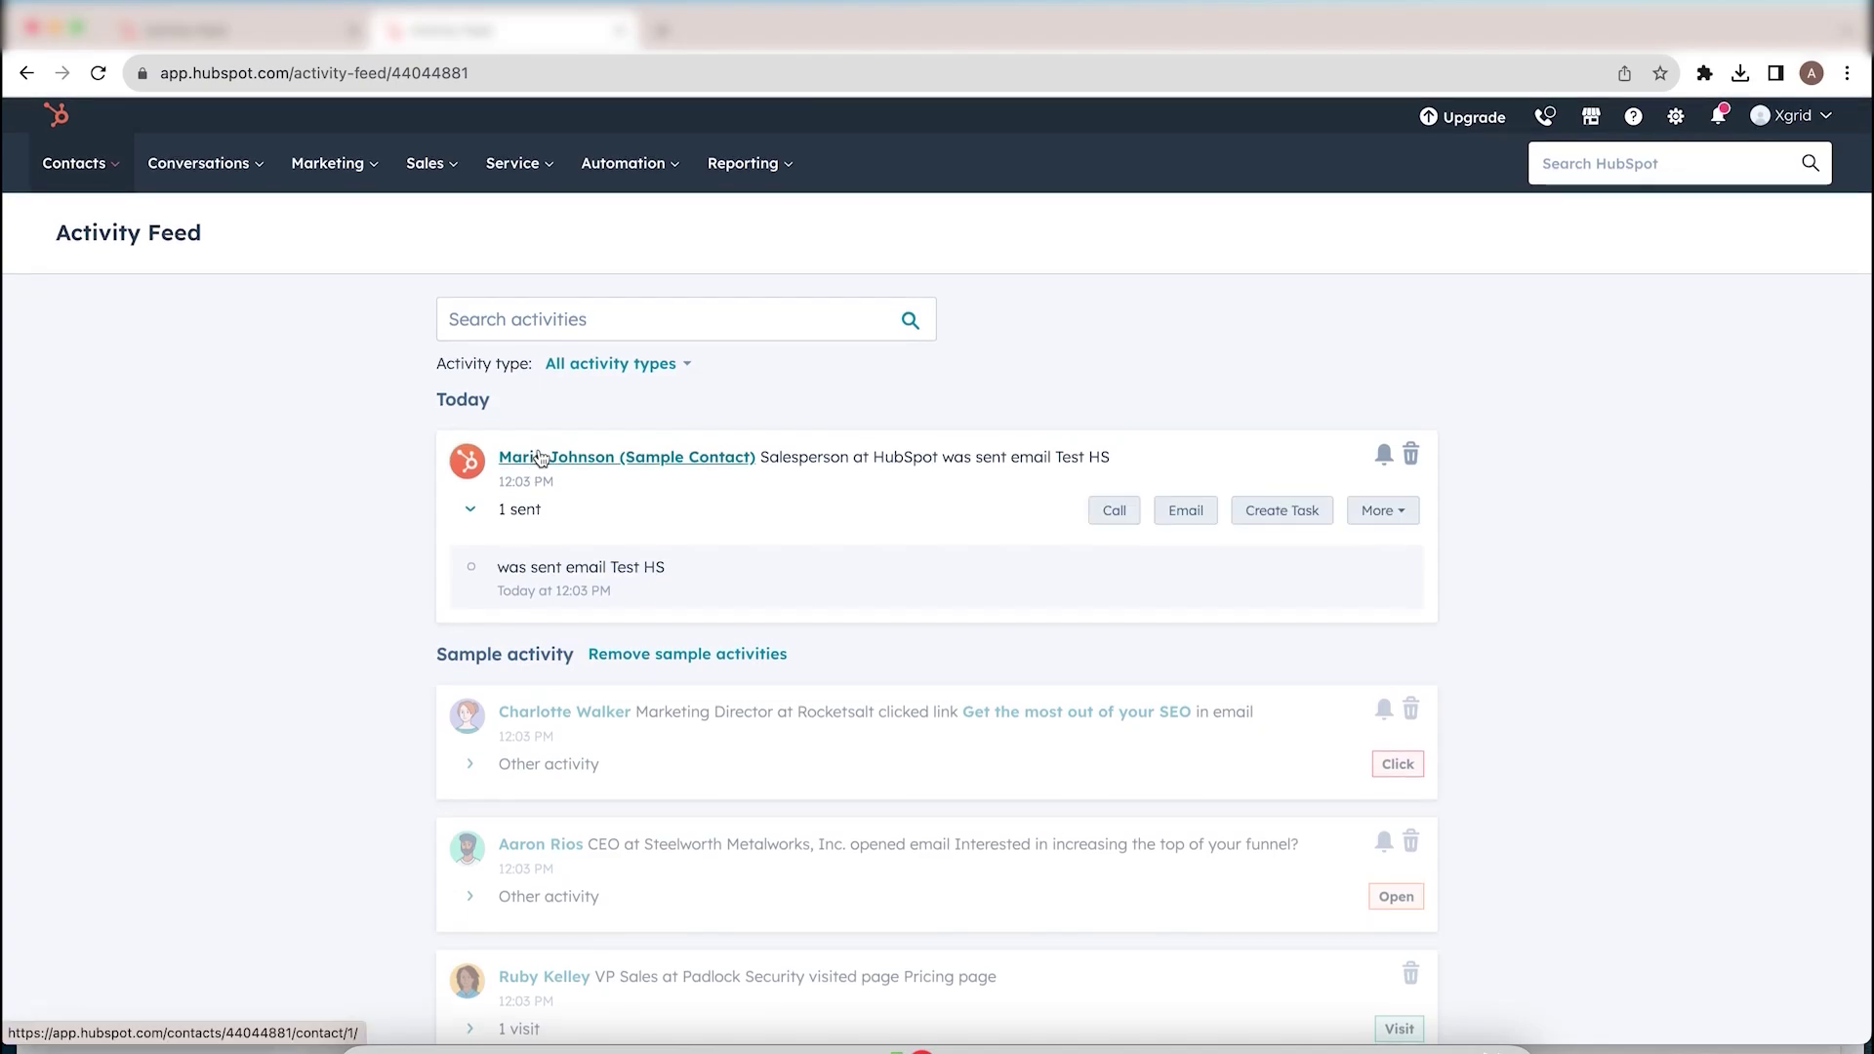
left_click(675, 372)
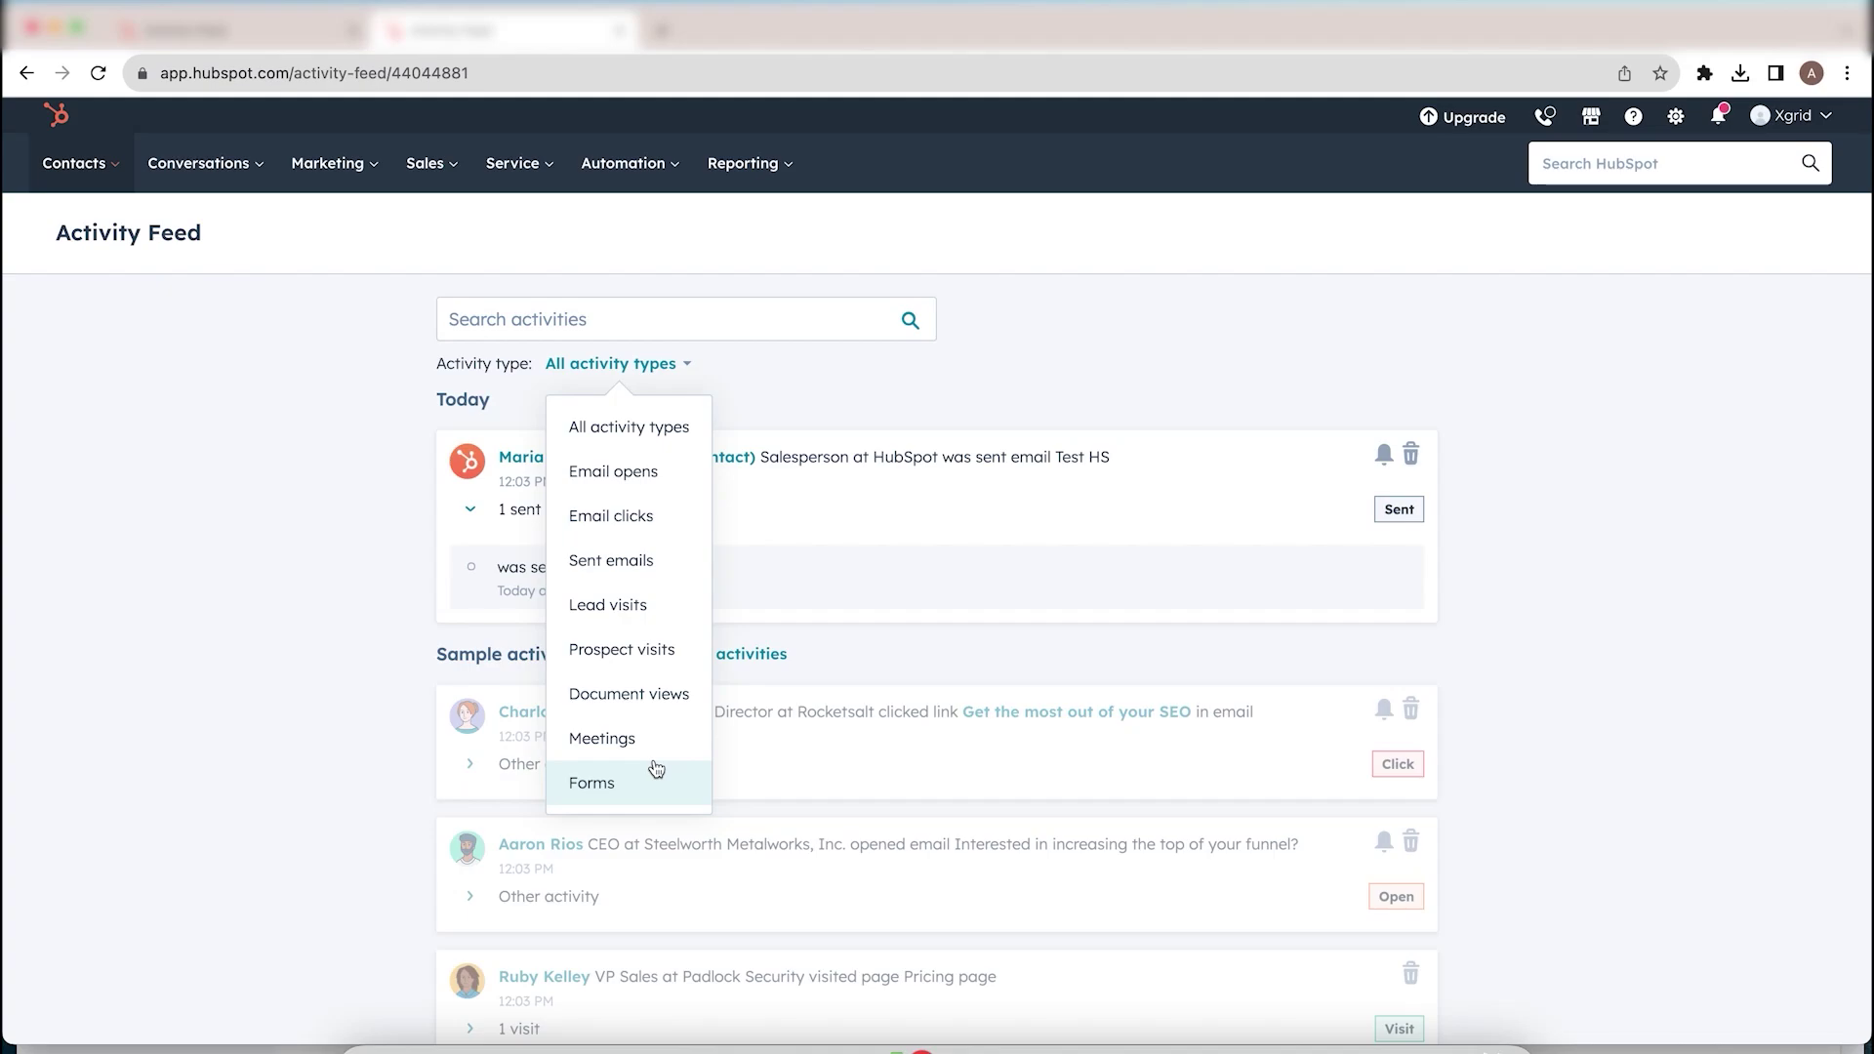
left_click(853, 377)
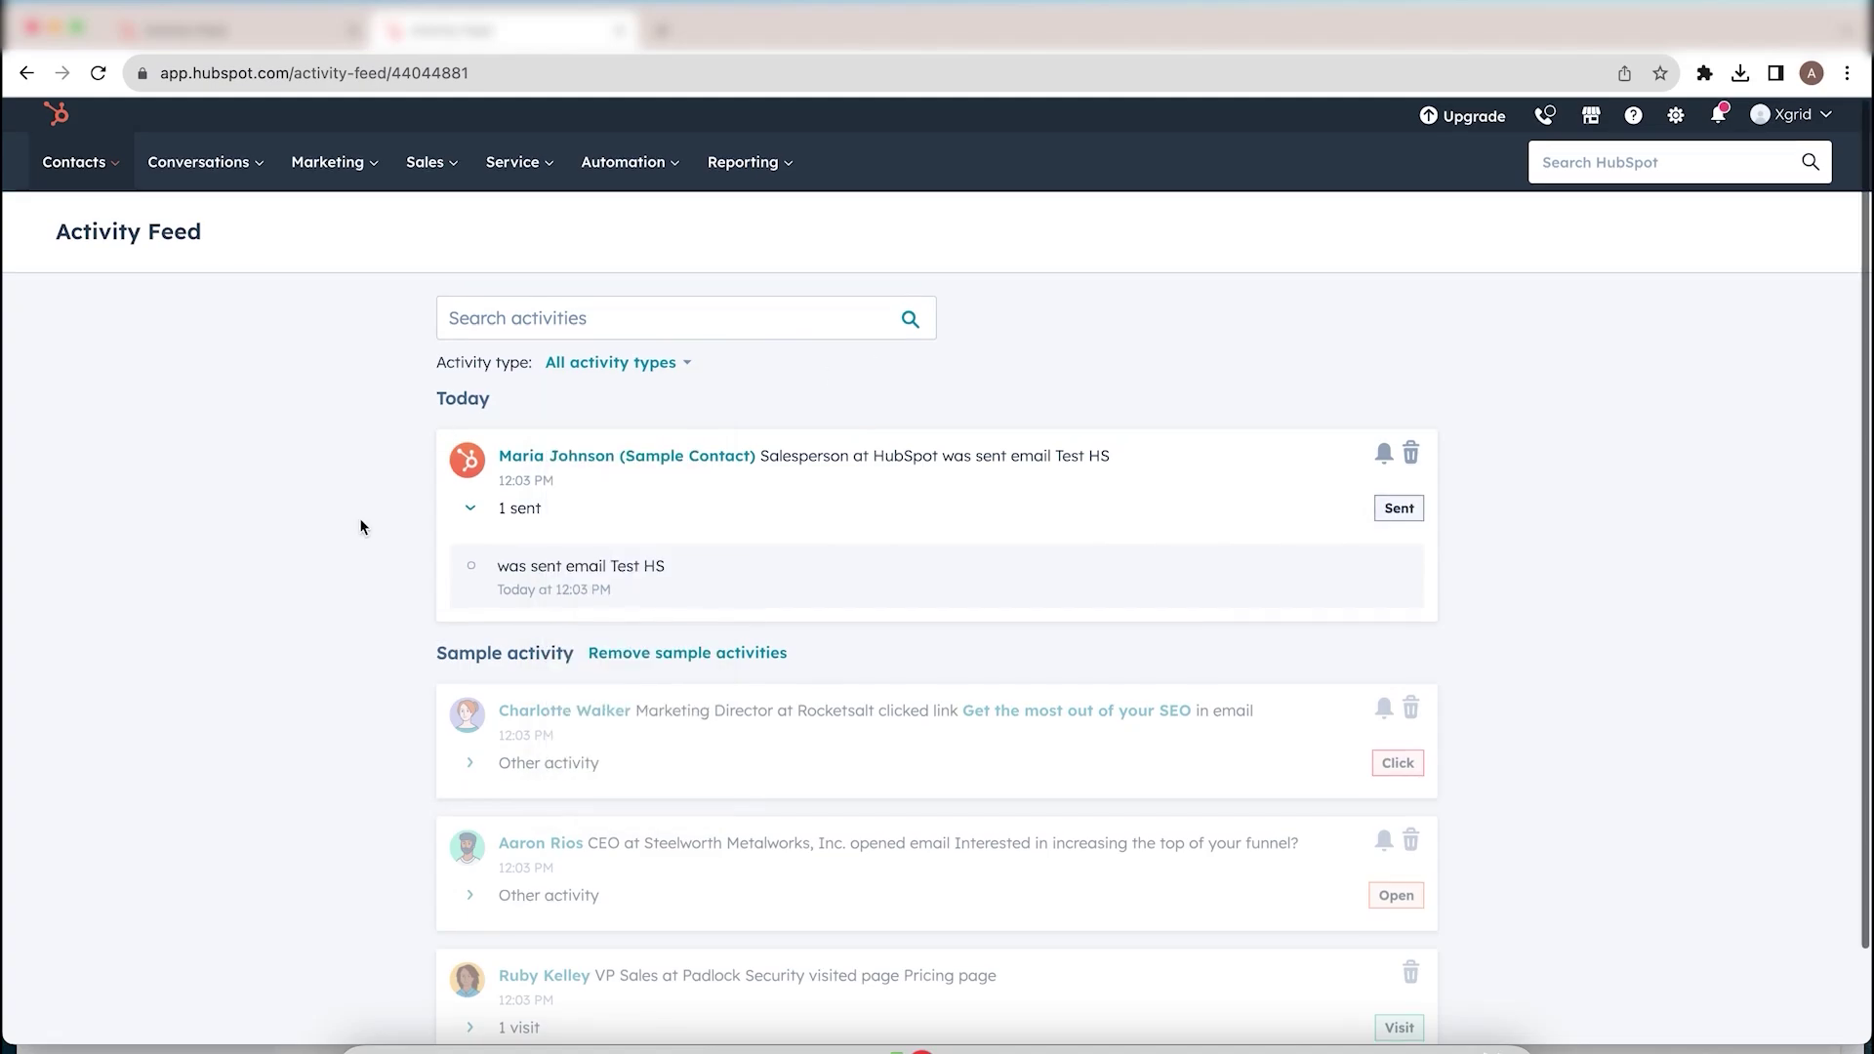
scroll(360, 527, "down", 2)
scroll(359, 527, "up", 2)
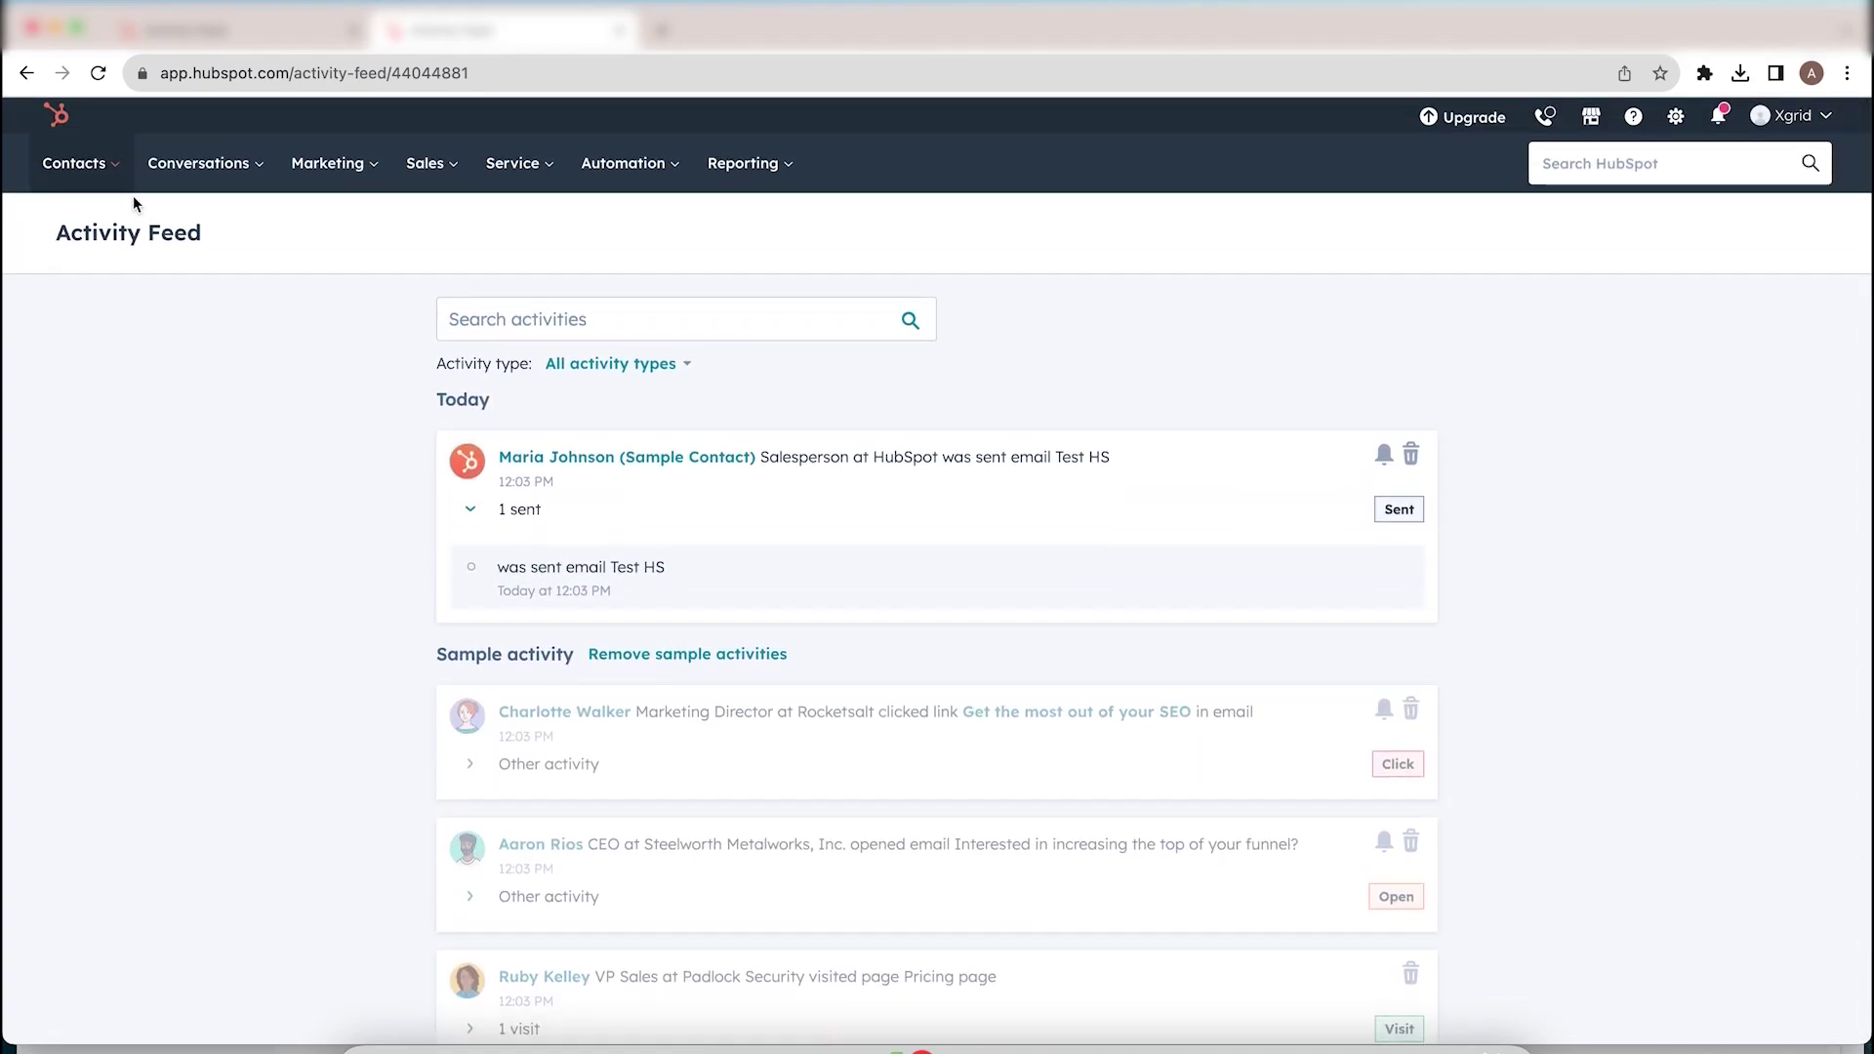